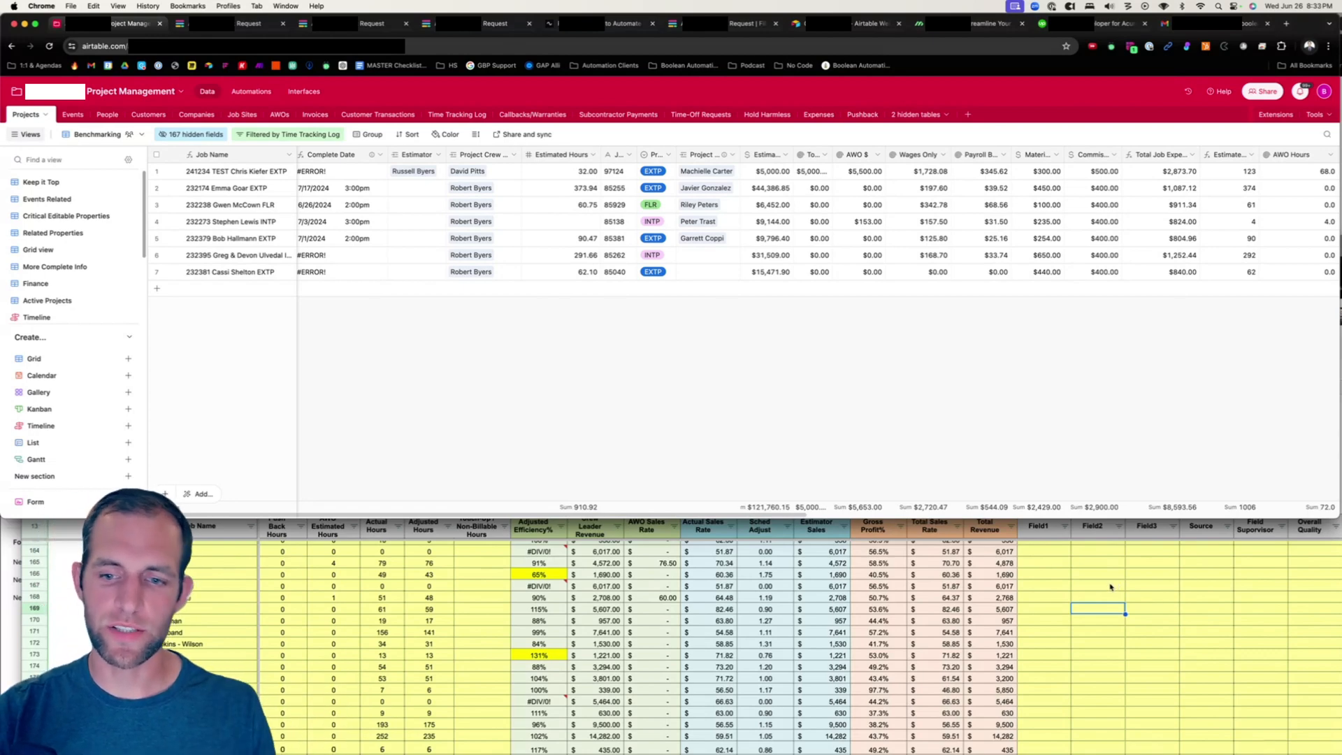
# Examine the Benchmarking Google Sheet's job columns and KPI summary, from crew leader and revenue through gross profit and quality fields.
pyautogui.click(1101, 585)
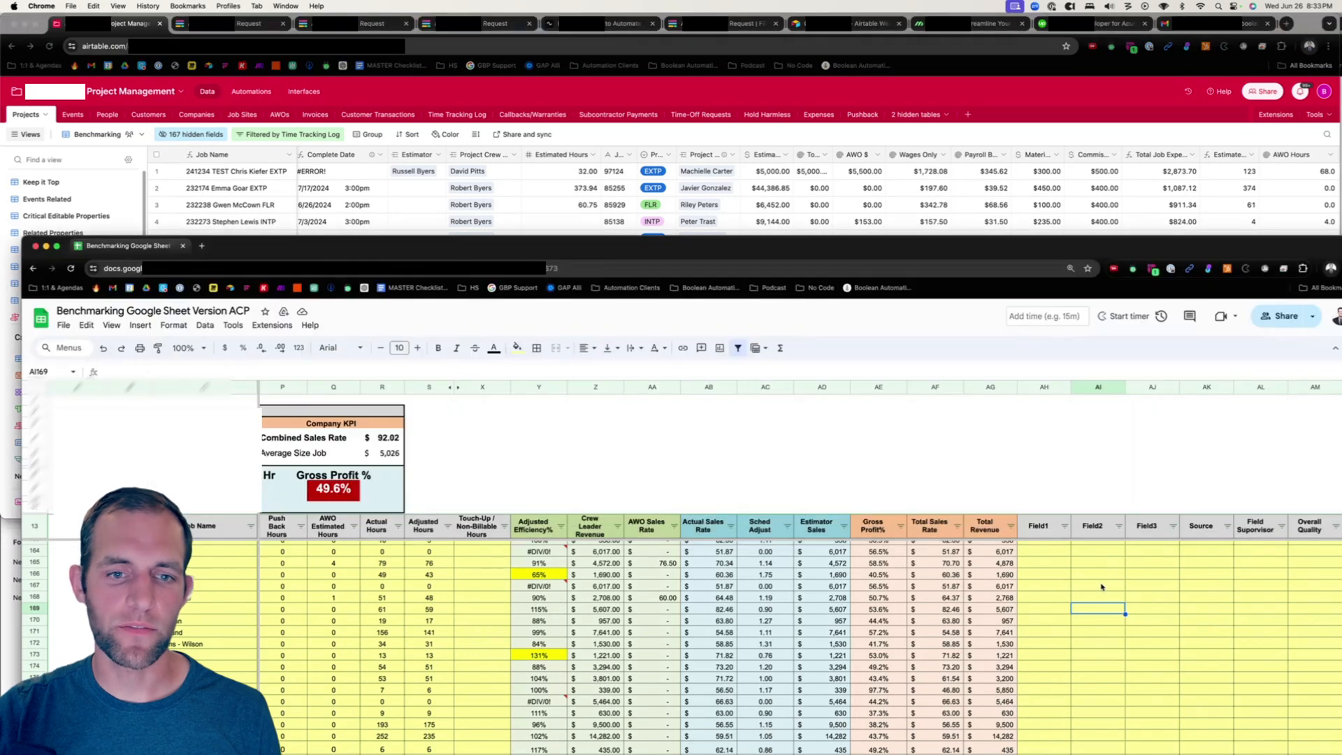
pyautogui.moveTo(644, 253); pyautogui.dragTo(538, 218)
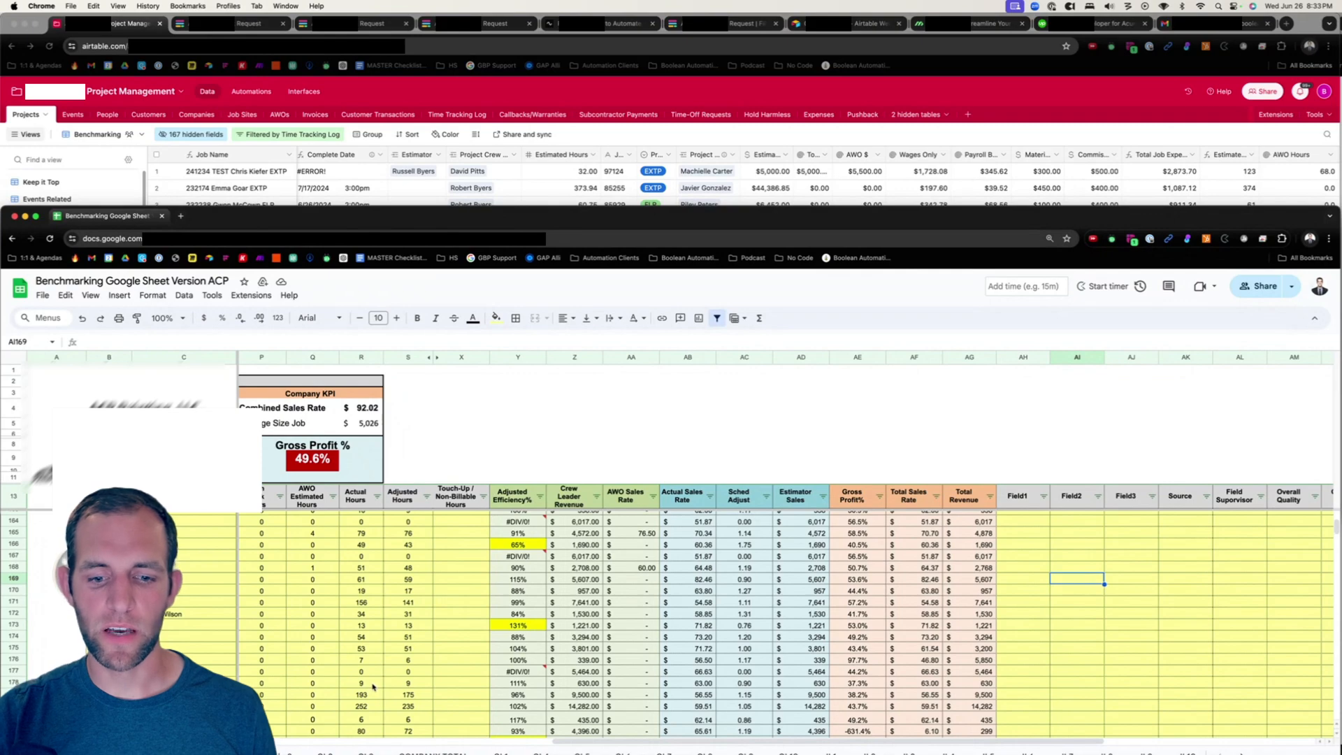
pyautogui.hscroll(-10, 373, 686)
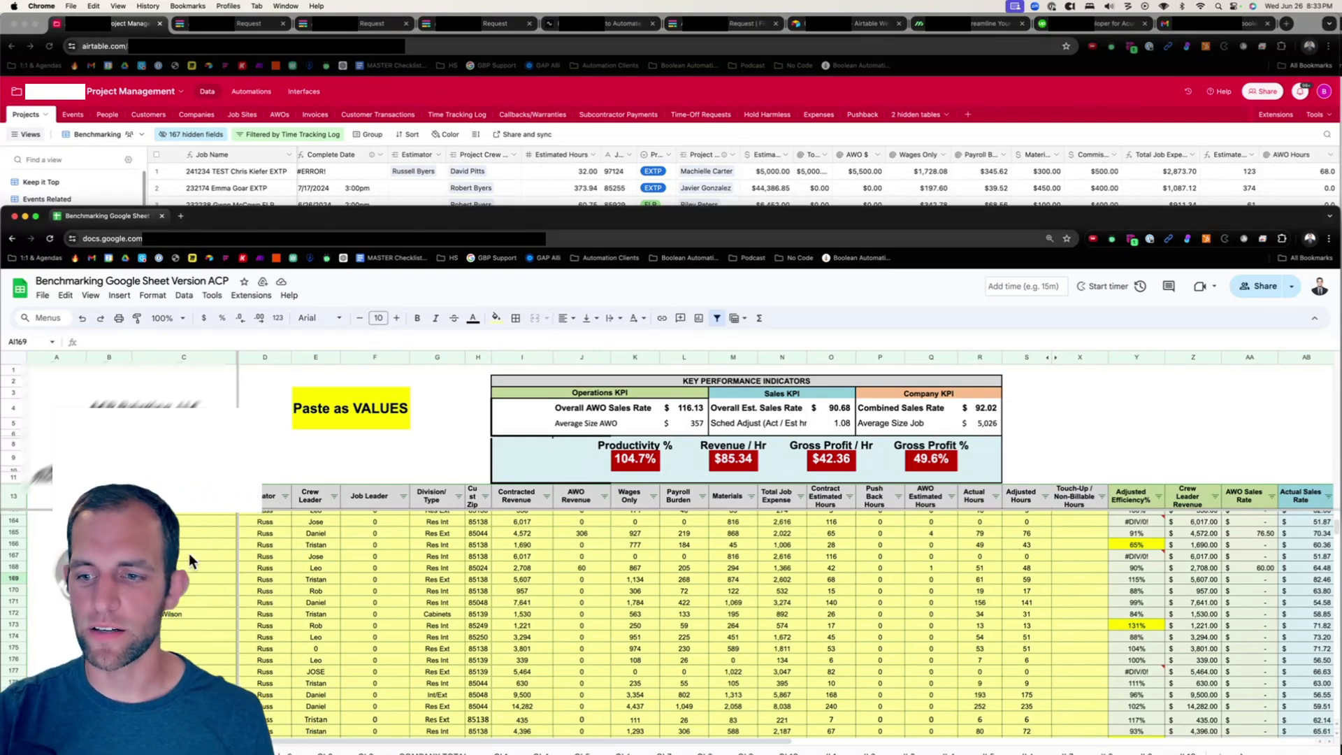
pyautogui.hscroll(10, 641, 535)
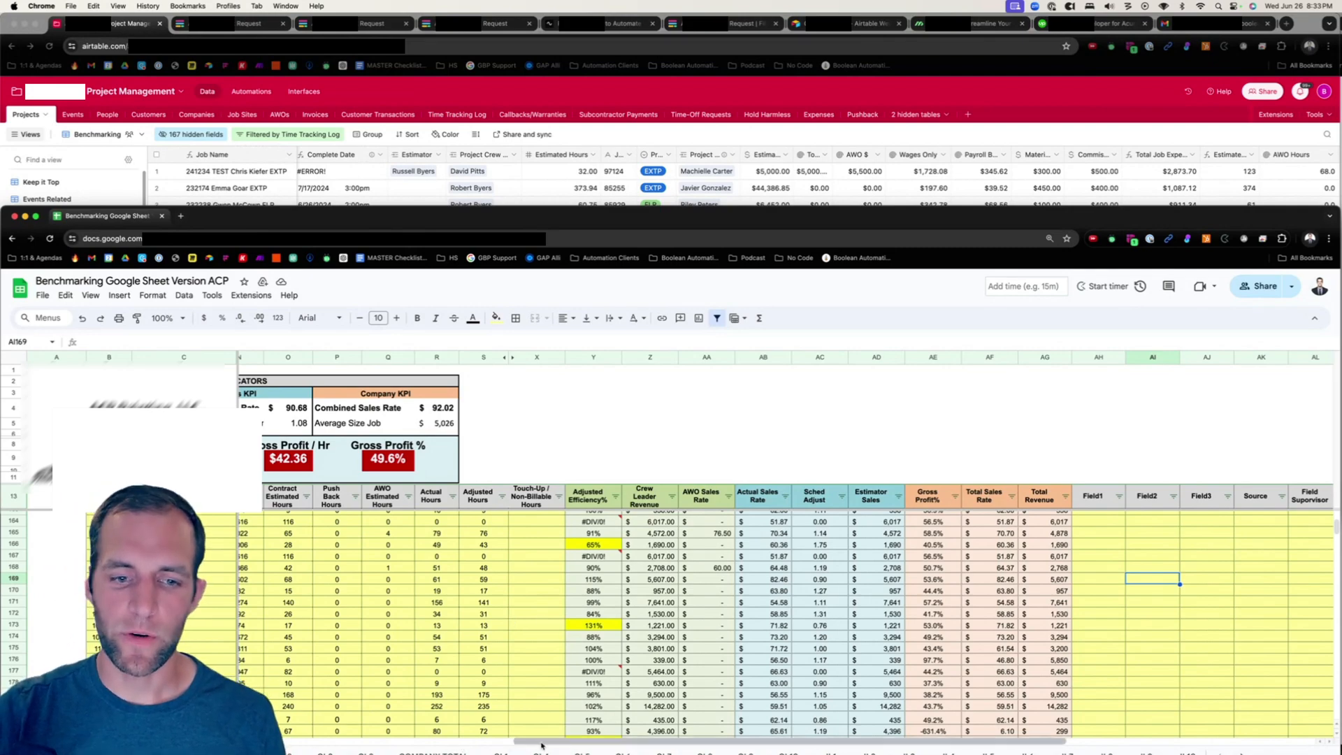
pyautogui.moveTo(682, 741); pyautogui.dragTo(493, 741)
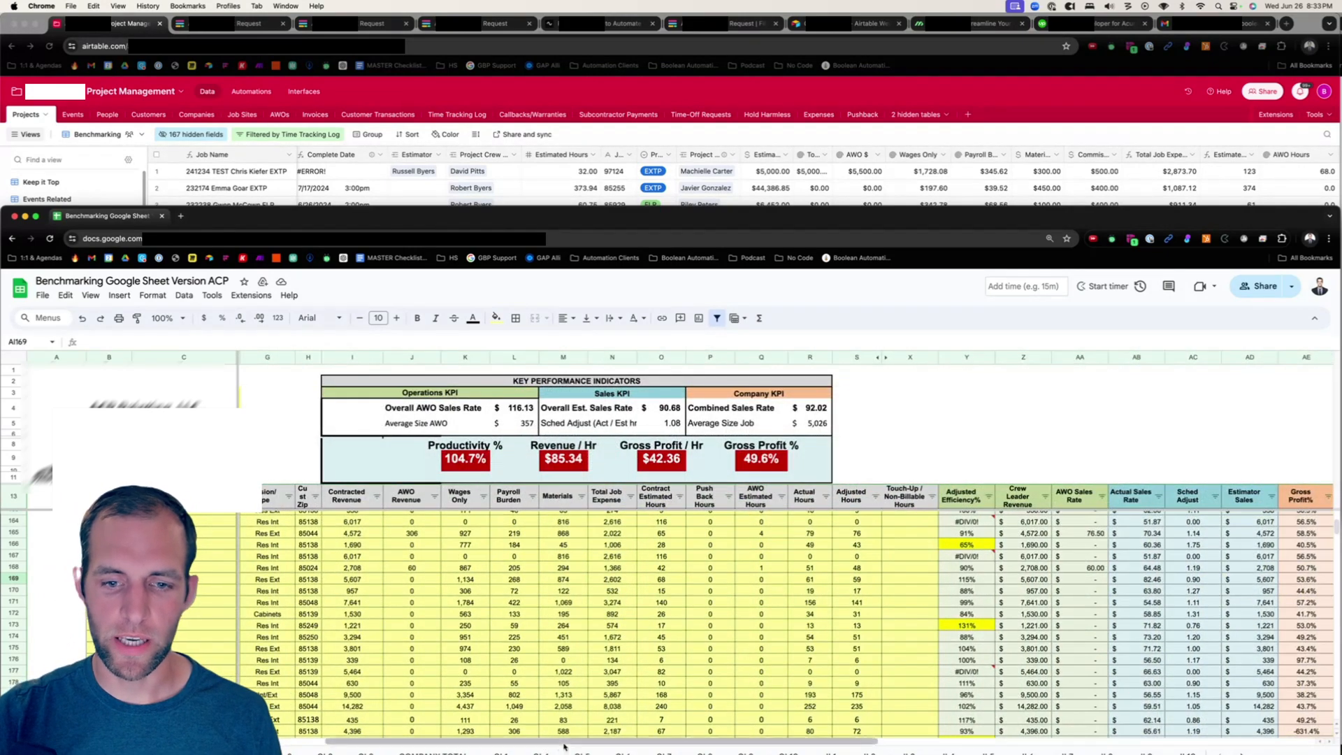
pyautogui.hscroll(-3, 439, 531)
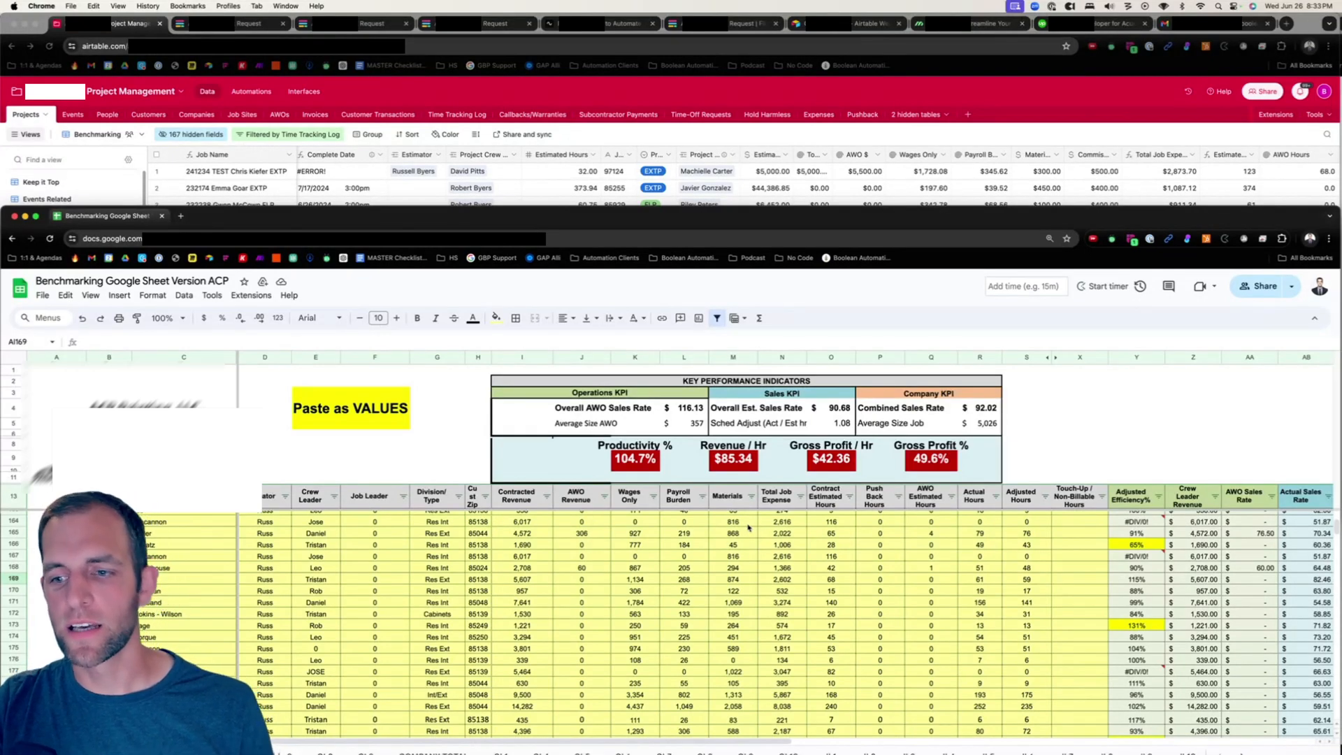
pyautogui.hscroll(10, 858, 546)
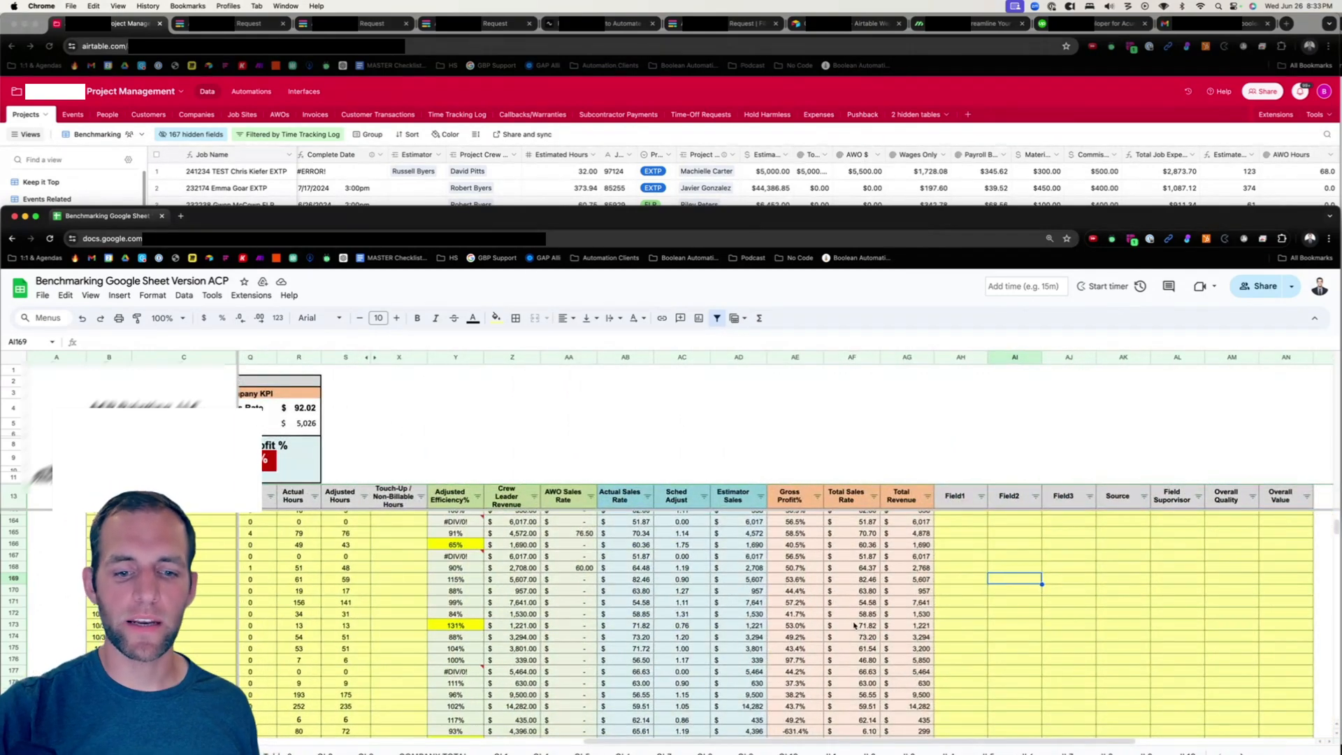
pyautogui.hscroll(-10, 552, 727)
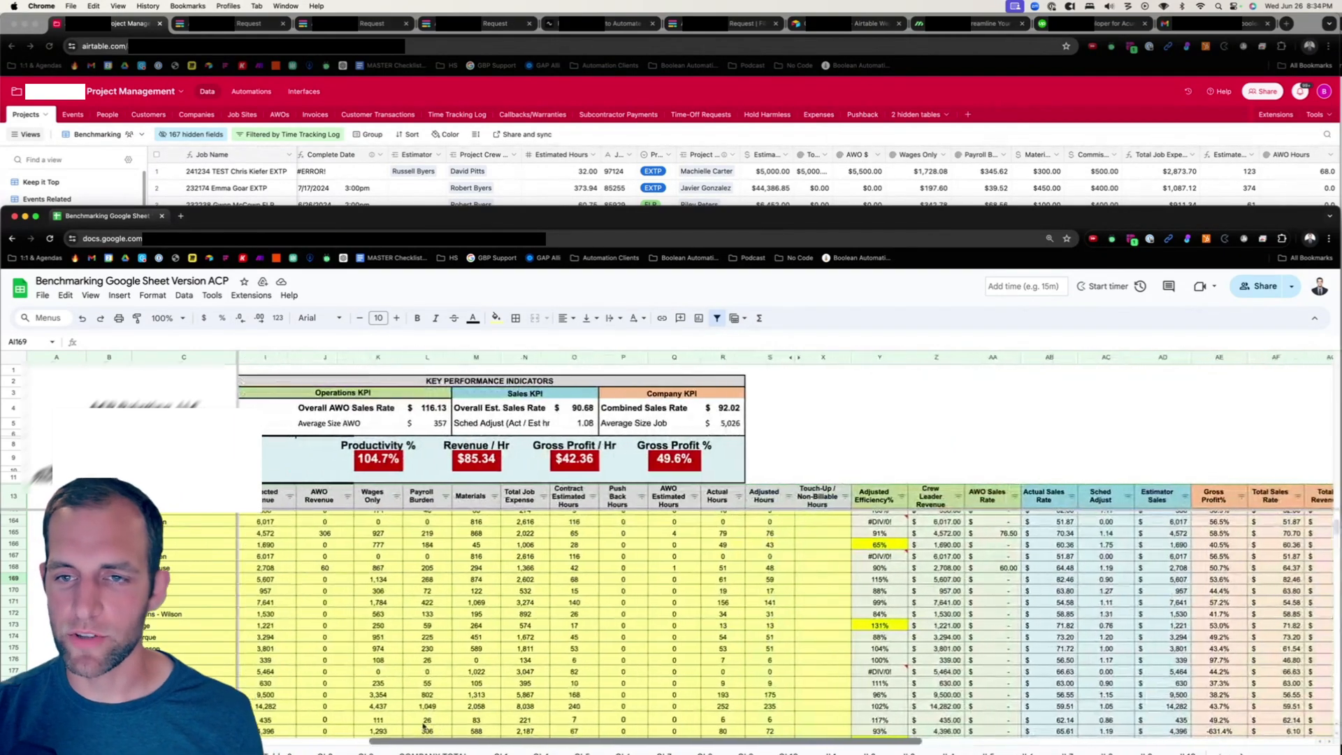
pyautogui.hscroll(-1, 420, 717)
pyautogui.scroll(1, 428, 710)
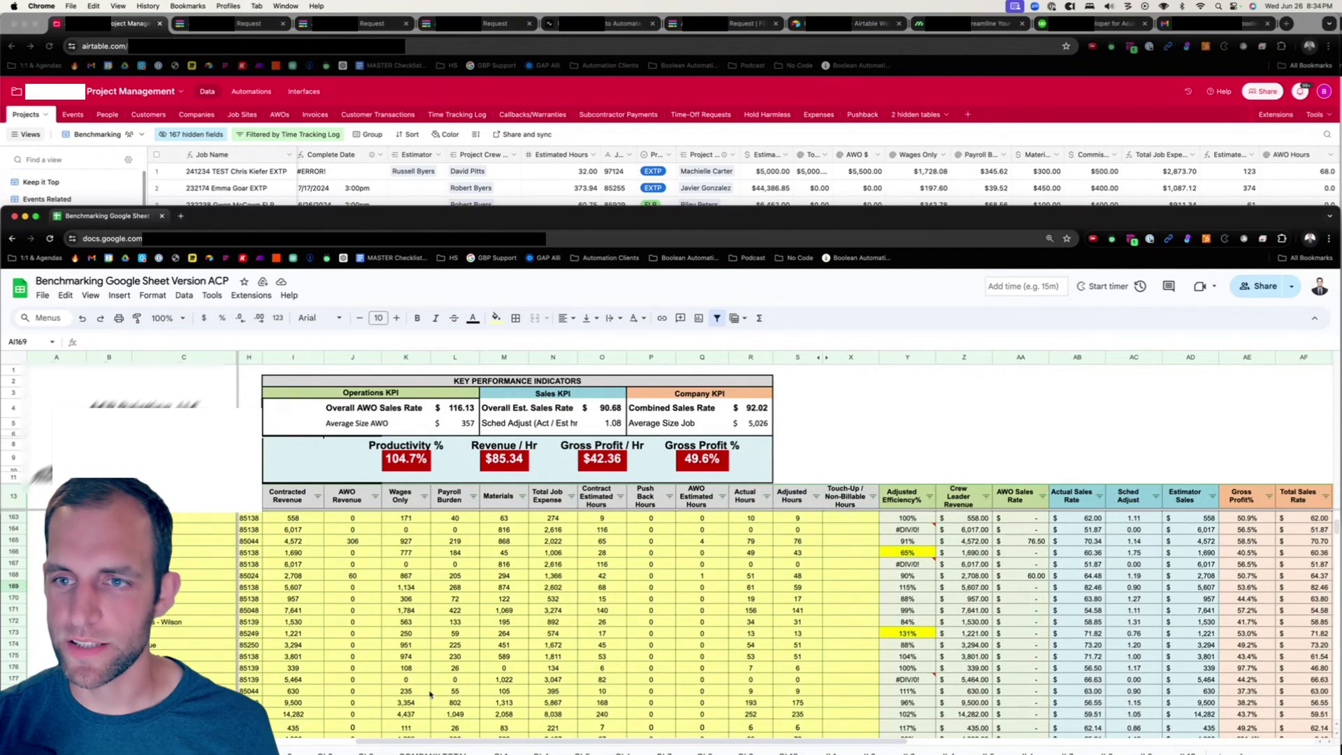
# Switch to the Airtable Benchmarking view and review its project fields, from estimates and wages through the hours fields.
pyautogui.click(997, 142)
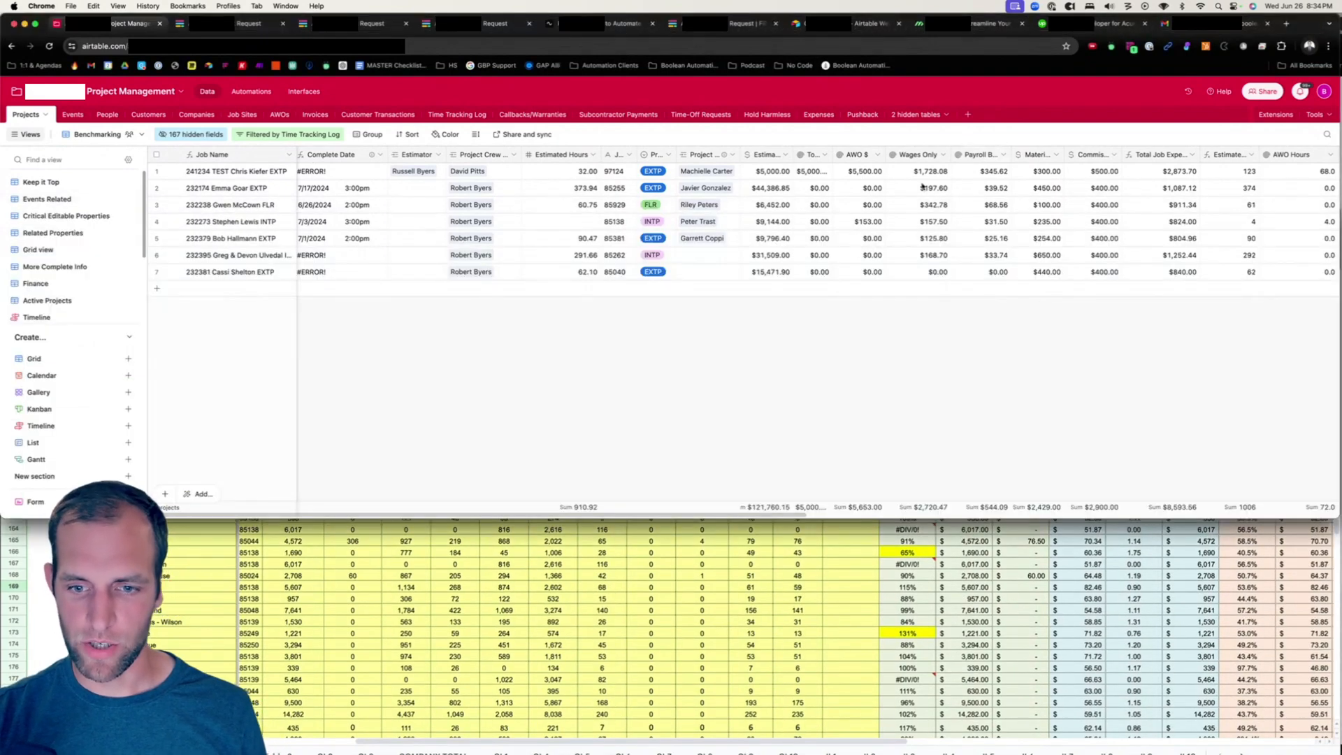
pyautogui.moveTo(727, 505); pyautogui.dragTo(1264, 586)
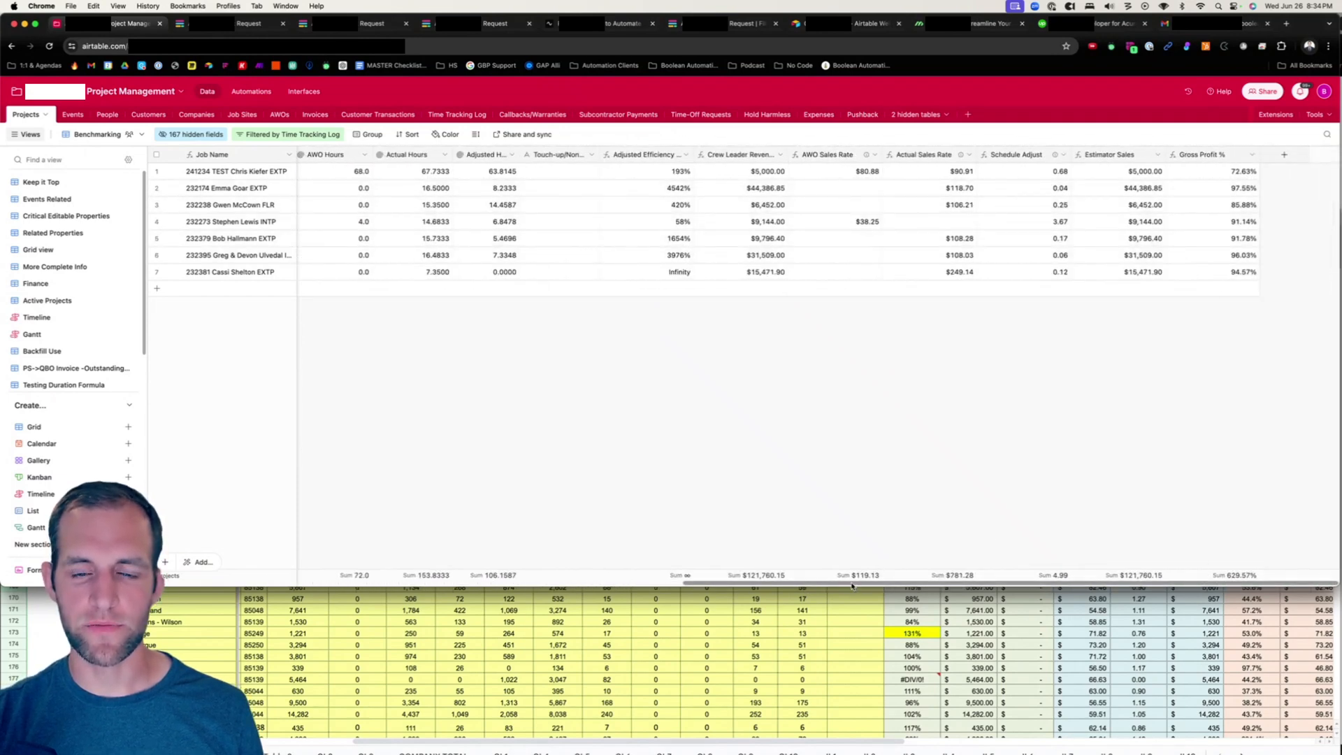
pyautogui.hscroll(-2, 852, 585)
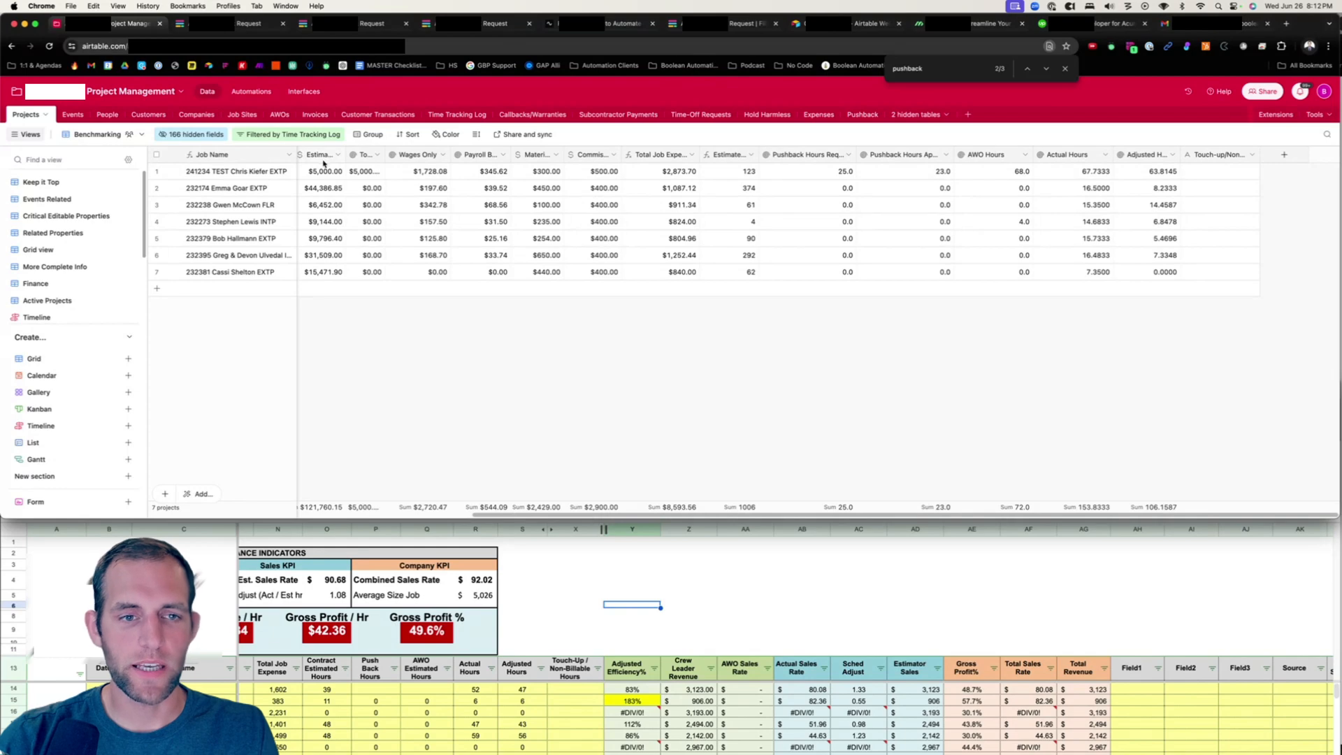
pyautogui.hscroll(-5, 323, 163)
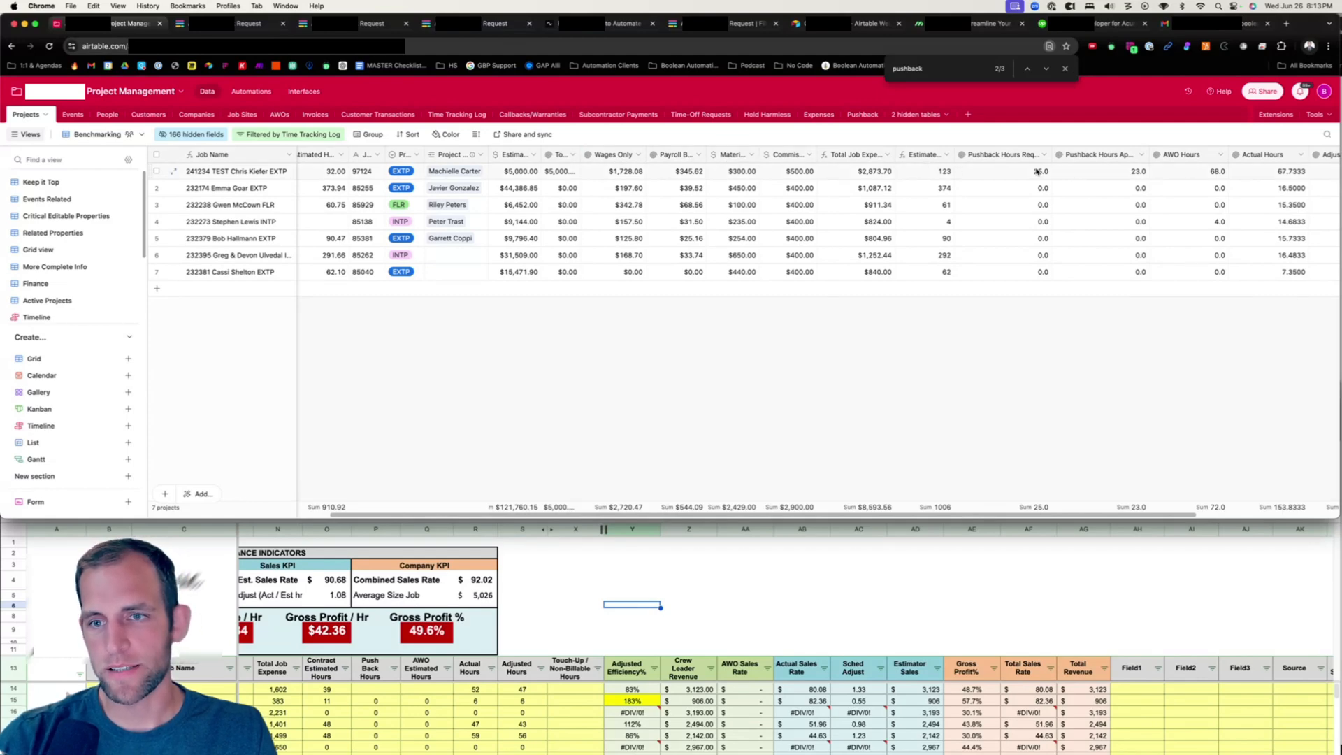
pyautogui.hscroll(3, 1038, 171)
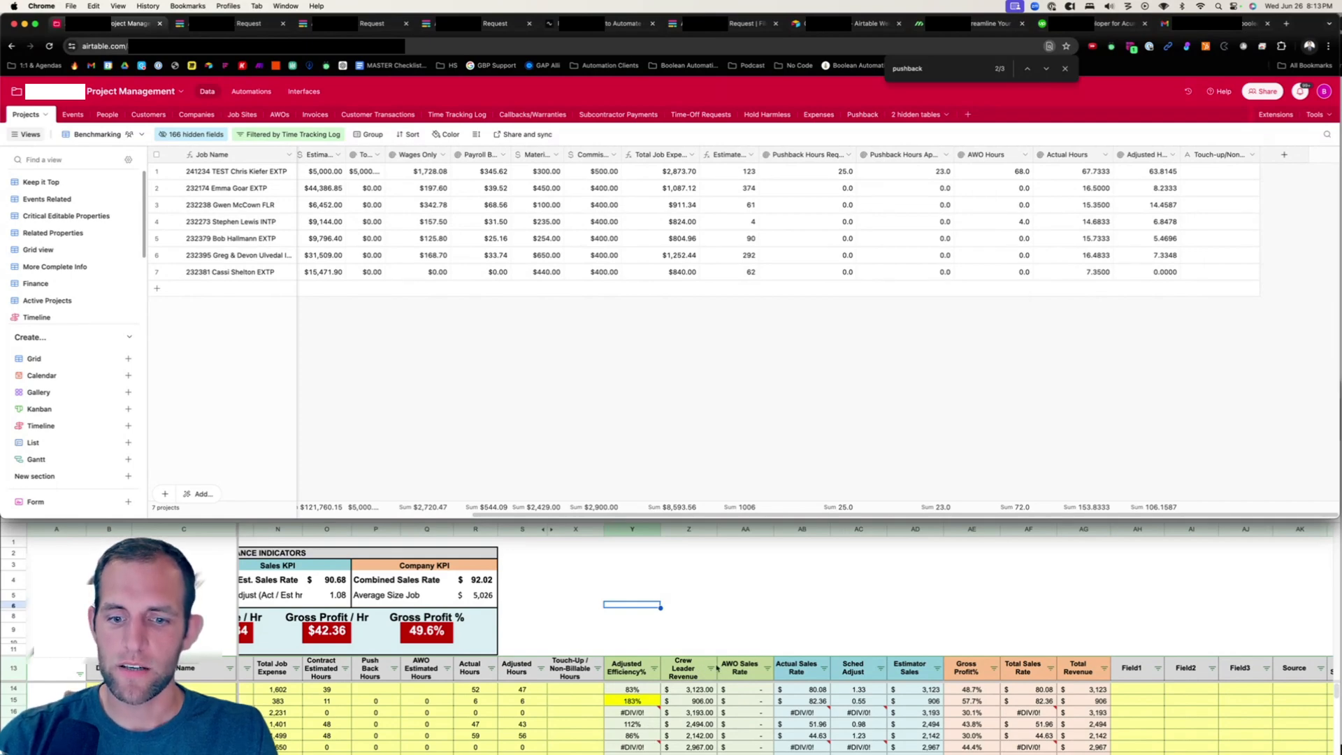
# Start a new formula field named Adjusted Efficiency % at the end of the Benchmarking view.
pyautogui.click(1284, 155)
pyautogui.write('A')
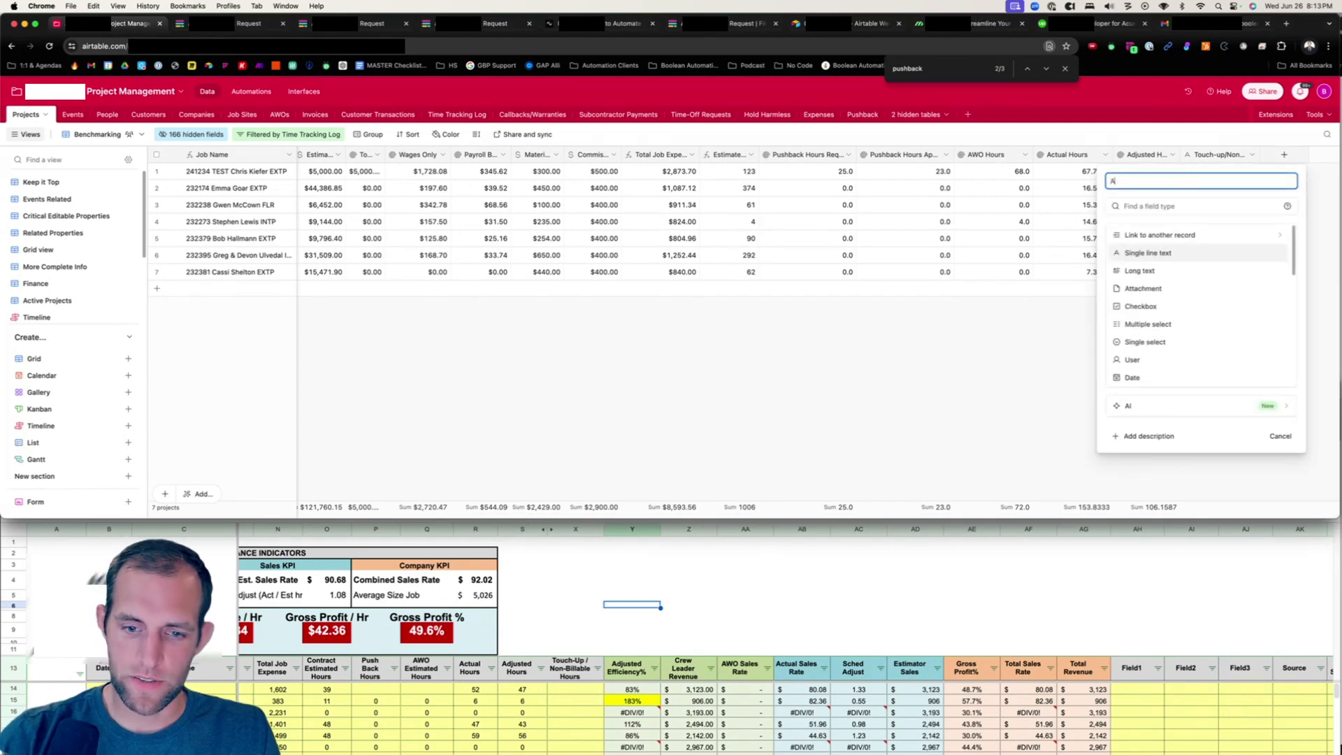
pyautogui.write('djusted Effici')
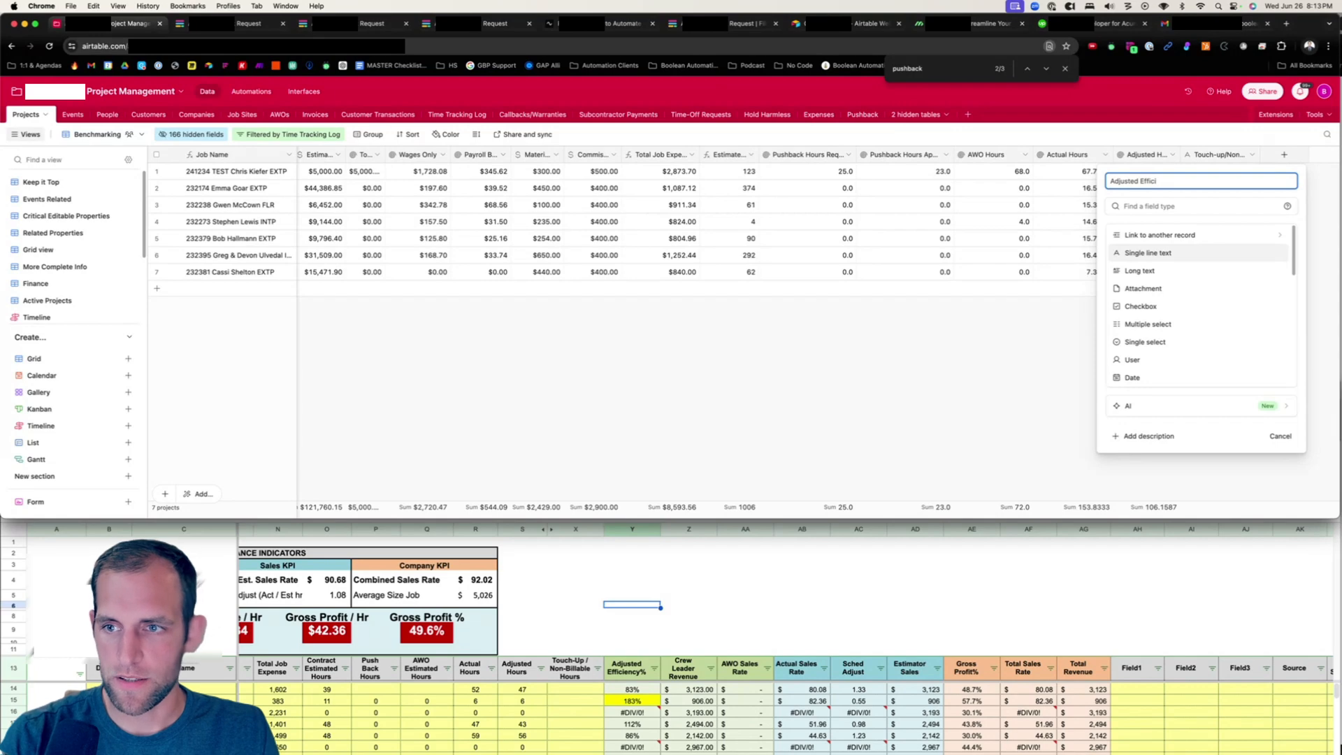
pyautogui.write('ency %')
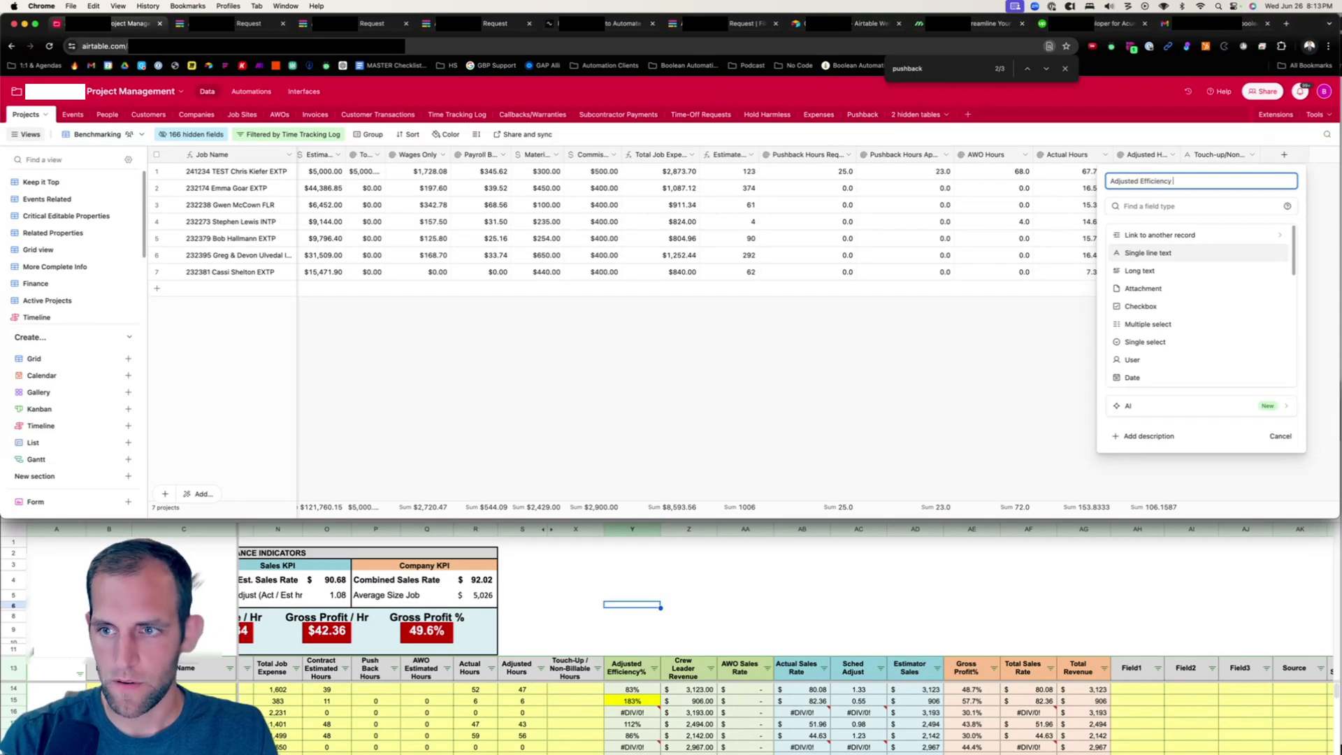
pyautogui.click(1174, 208)
pyautogui.write('form')
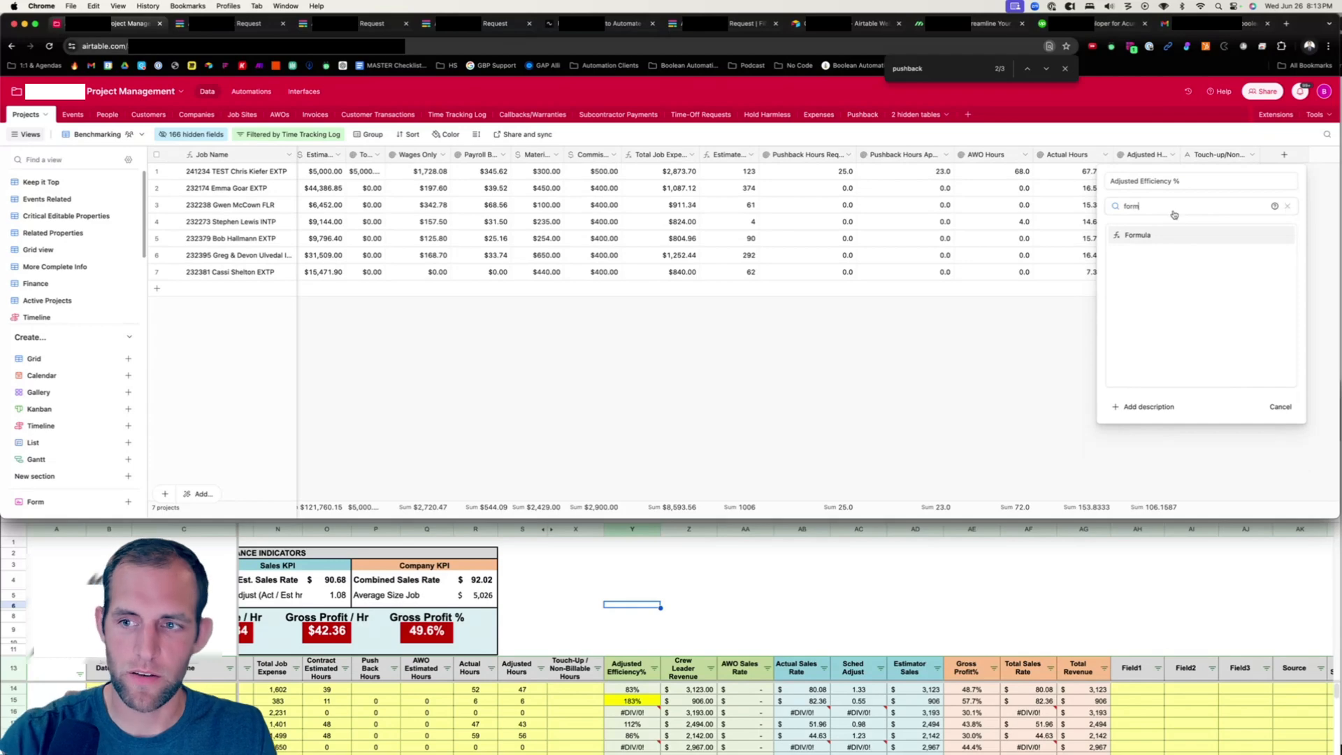
pyautogui.press('Return')
pyautogui.click(1149, 259)
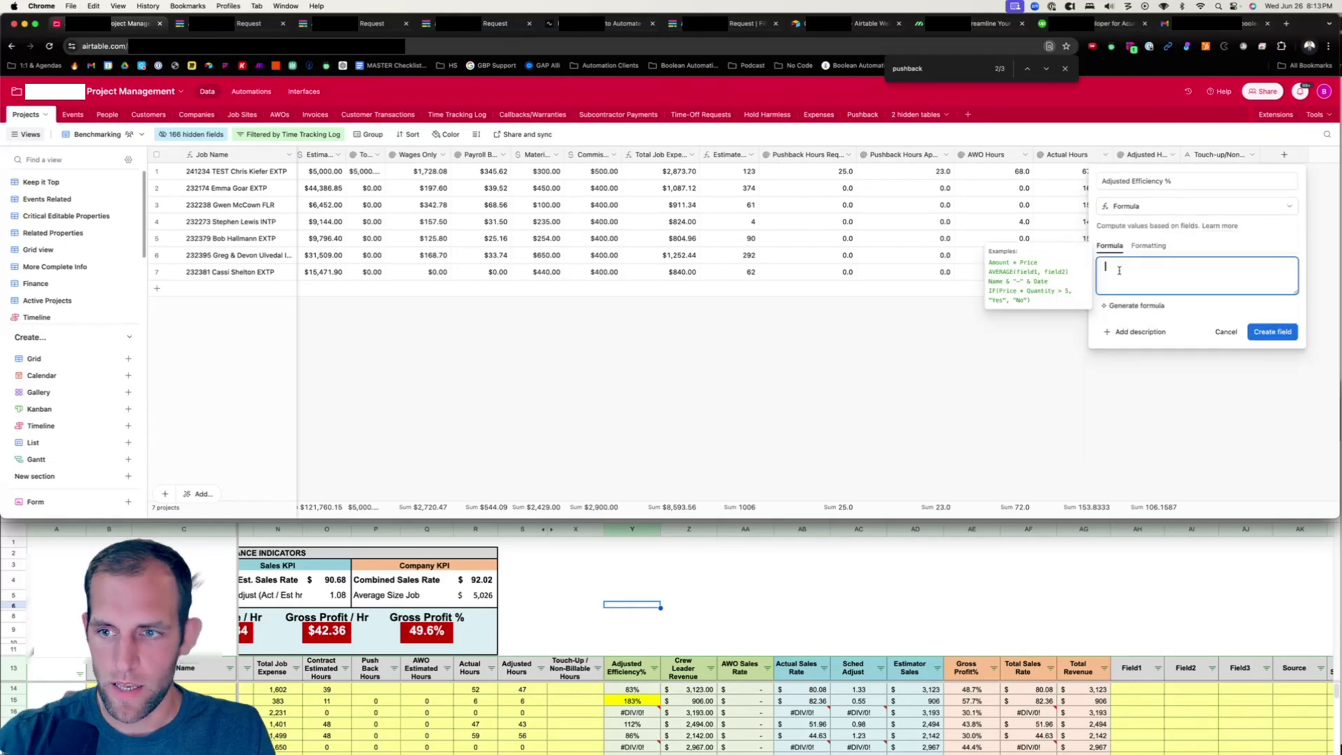
# Following the spreadsheet's efficiency formula, create the field with {Estimated + AWO + Pushback Hours }/({Adjusted Hours}+{Touch-up/Non-billable Hours}).
pyautogui.click(624, 689)
pyautogui.doubleClick(624, 688)
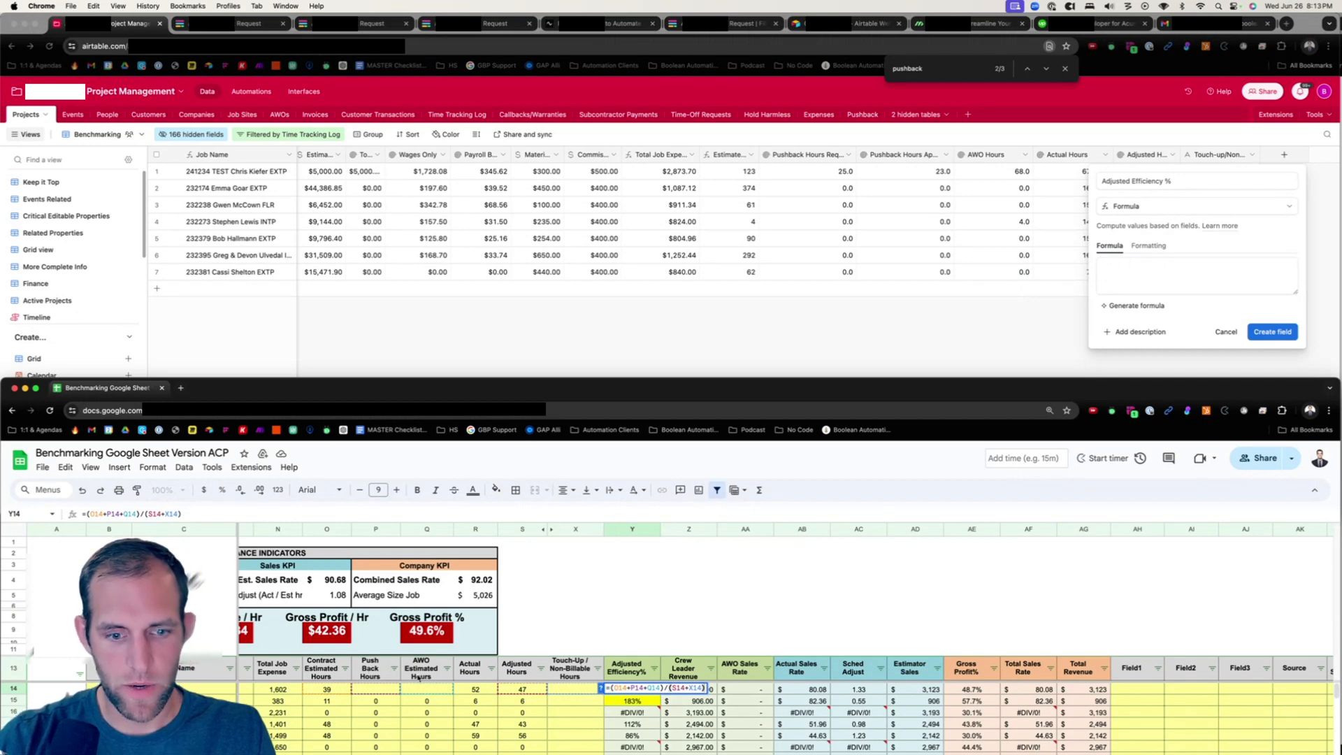
pyautogui.click(1104, 268)
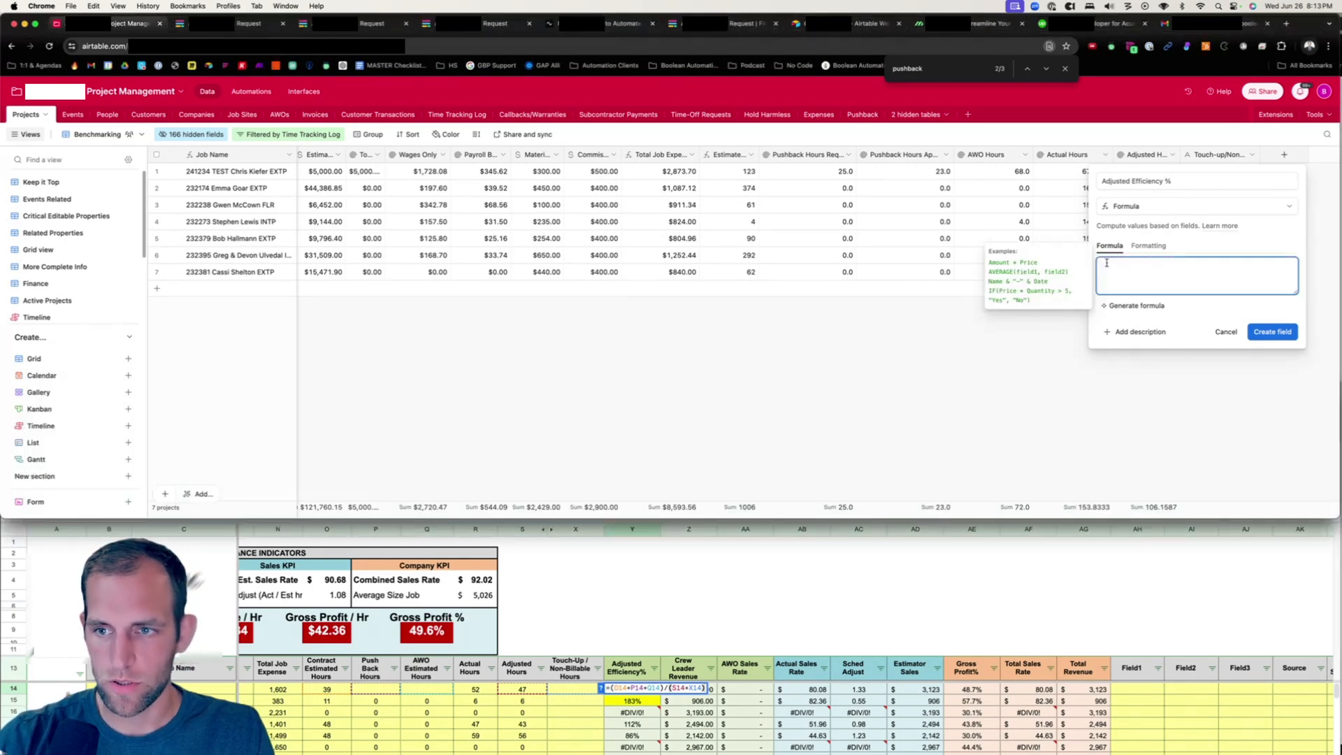
pyautogui.write('hours')
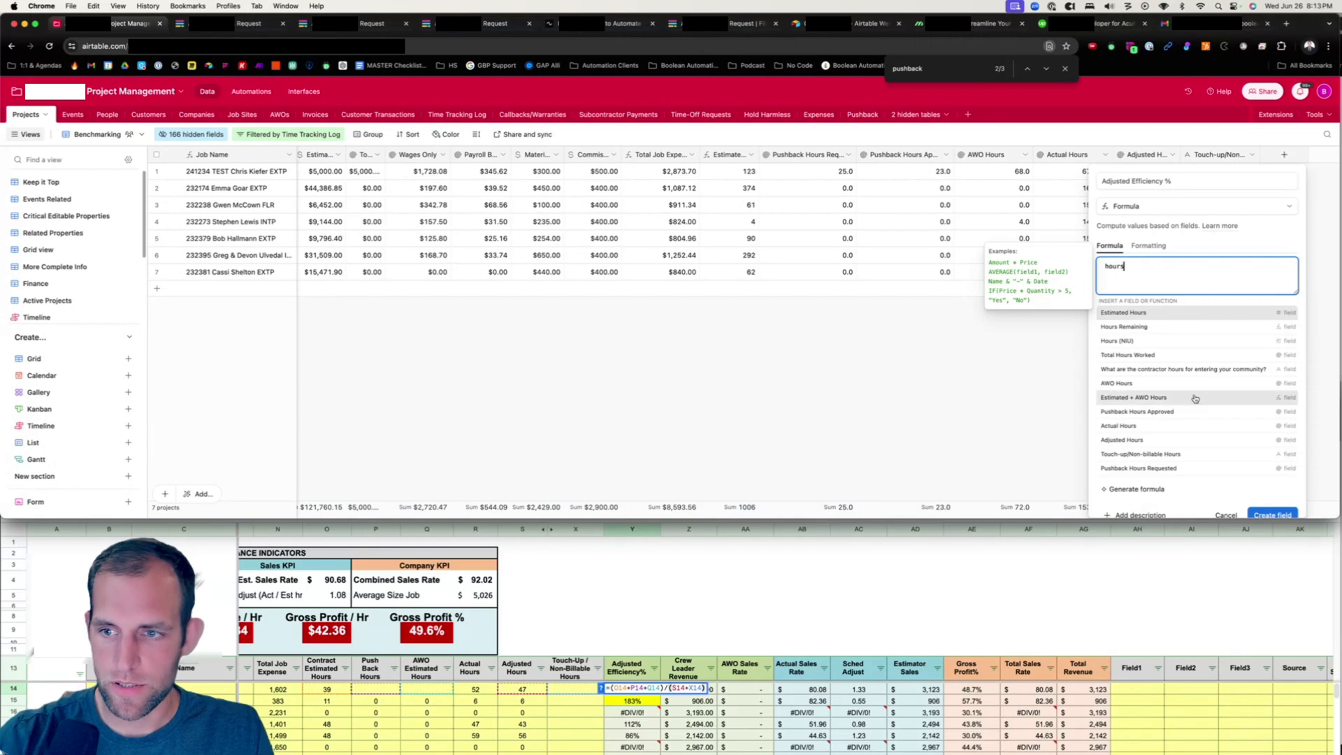
pyautogui.scroll(-1, 1194, 414)
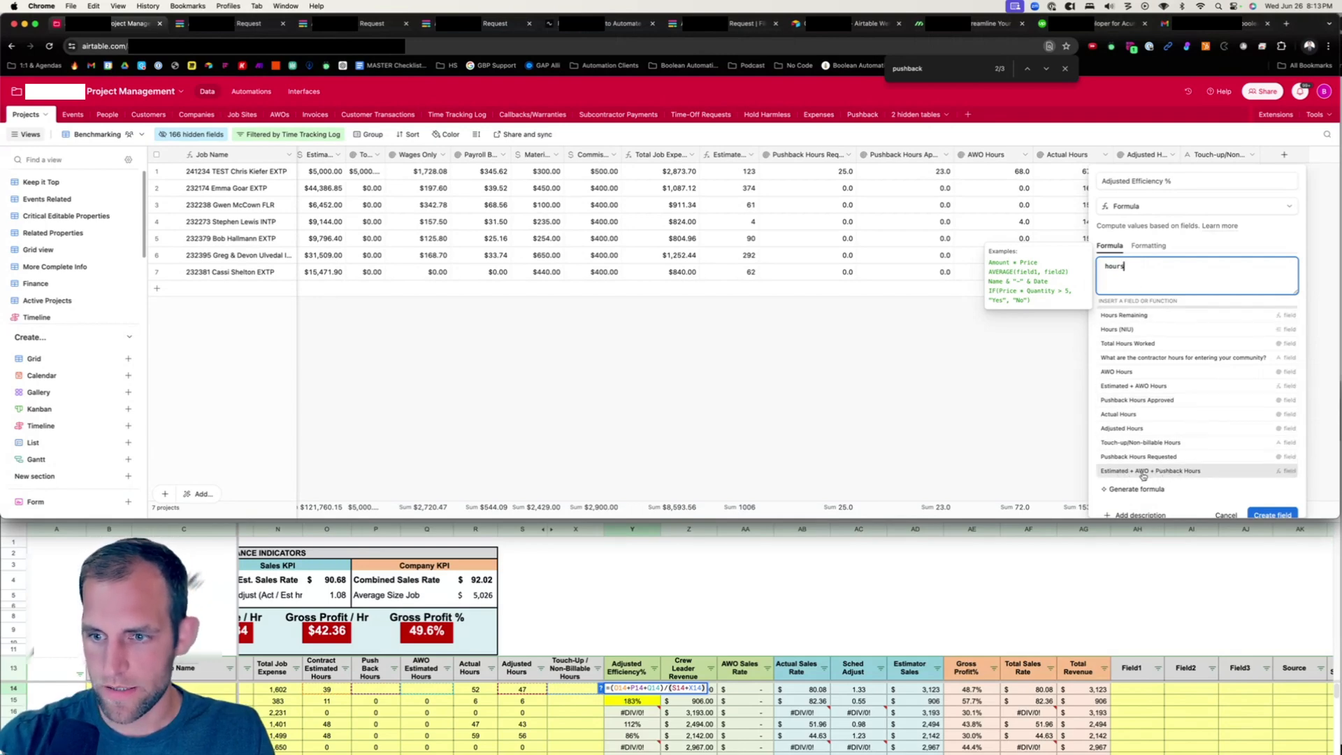
pyautogui.click(1180, 473)
pyautogui.write('/')
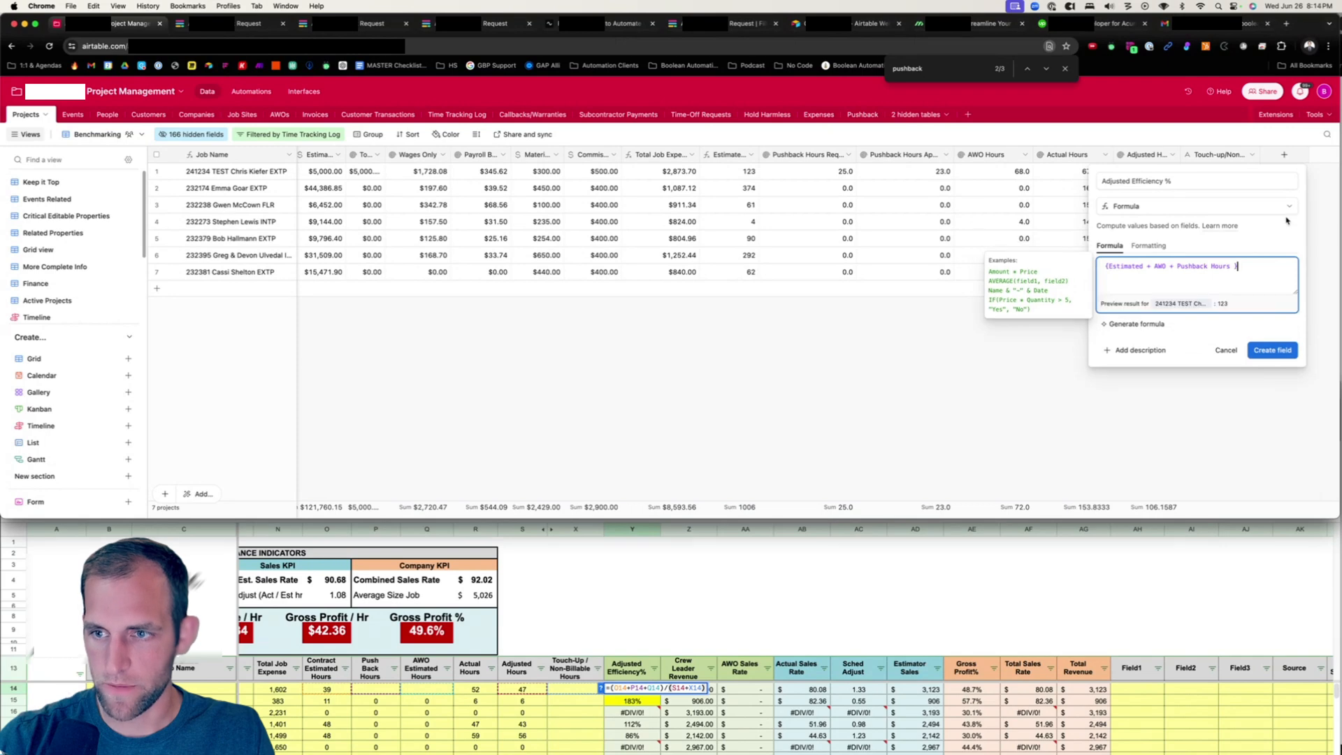
pyautogui.write('({Adjusted Hours}+')
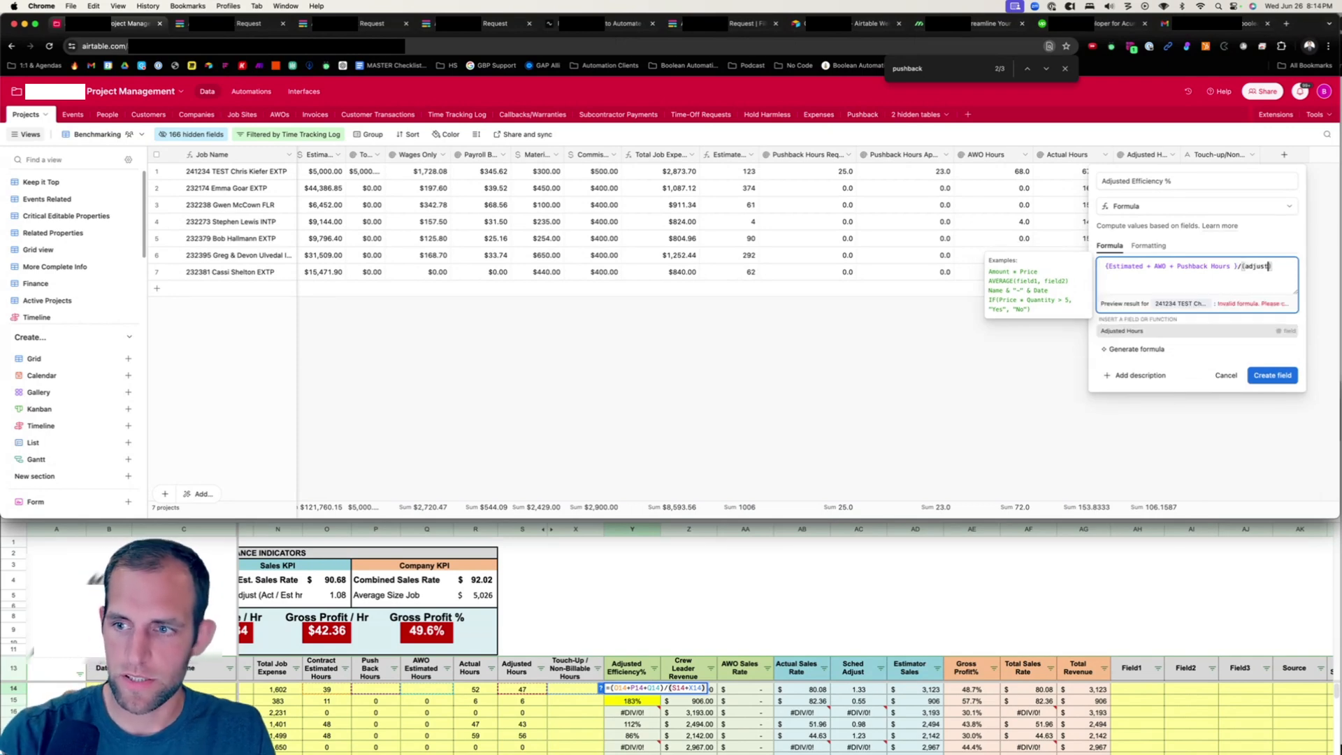
pyautogui.write('touch')
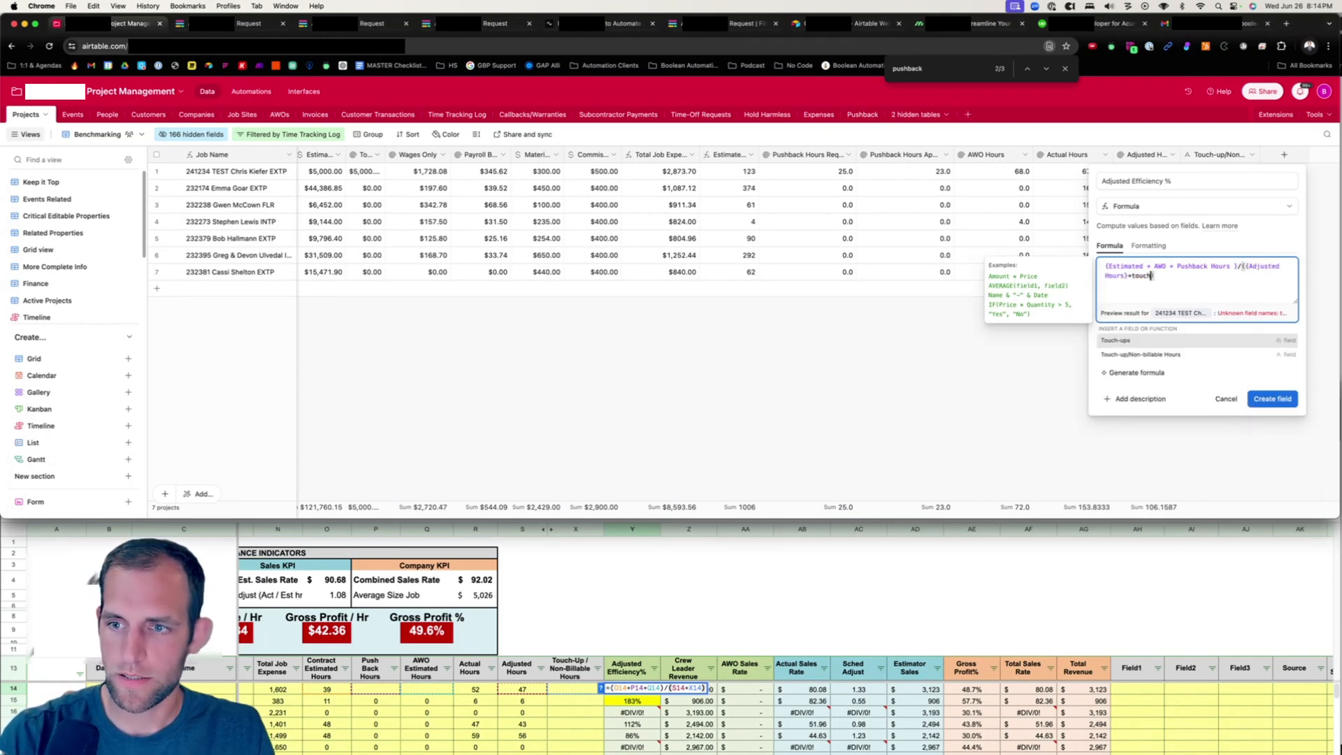
pyautogui.click(1152, 358)
pyautogui.click(1287, 361)
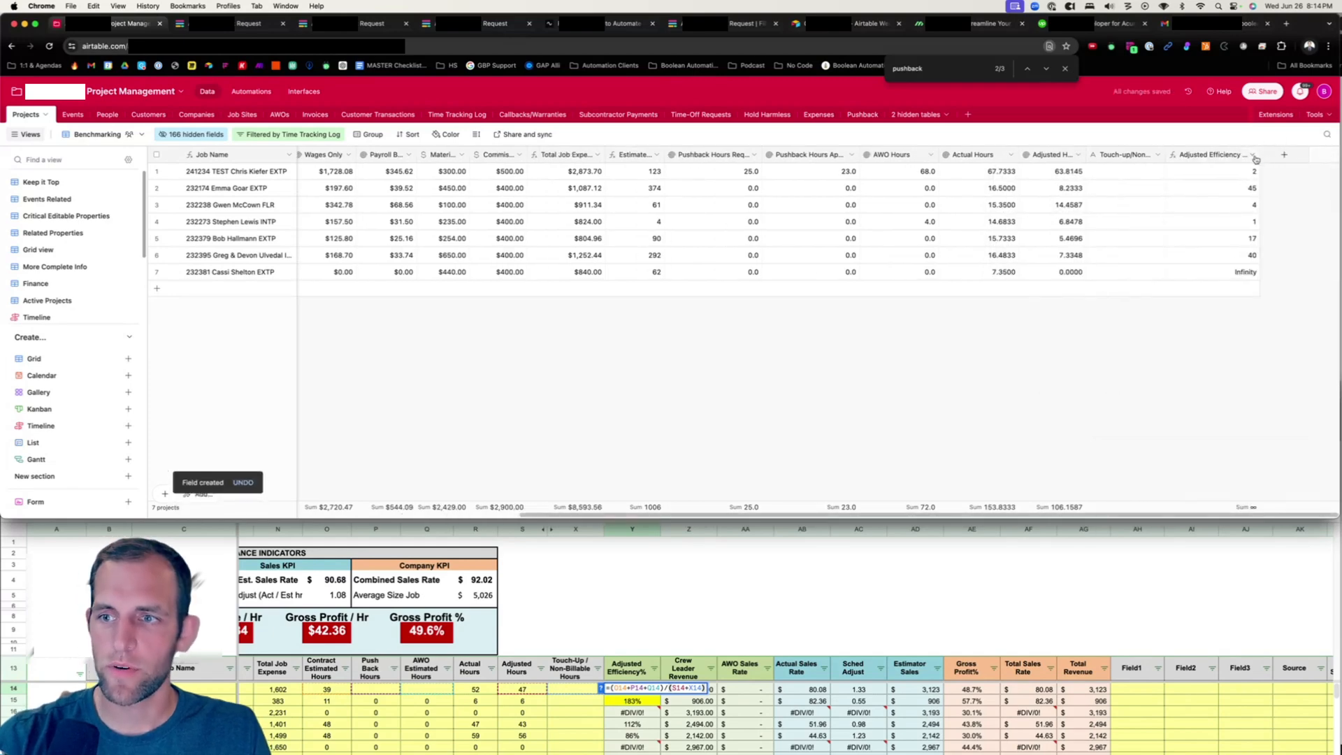
# Change the Adjusted Efficiency % field's formatting to Percent and save the field.
pyautogui.click(1254, 155)
pyautogui.click(1201, 178)
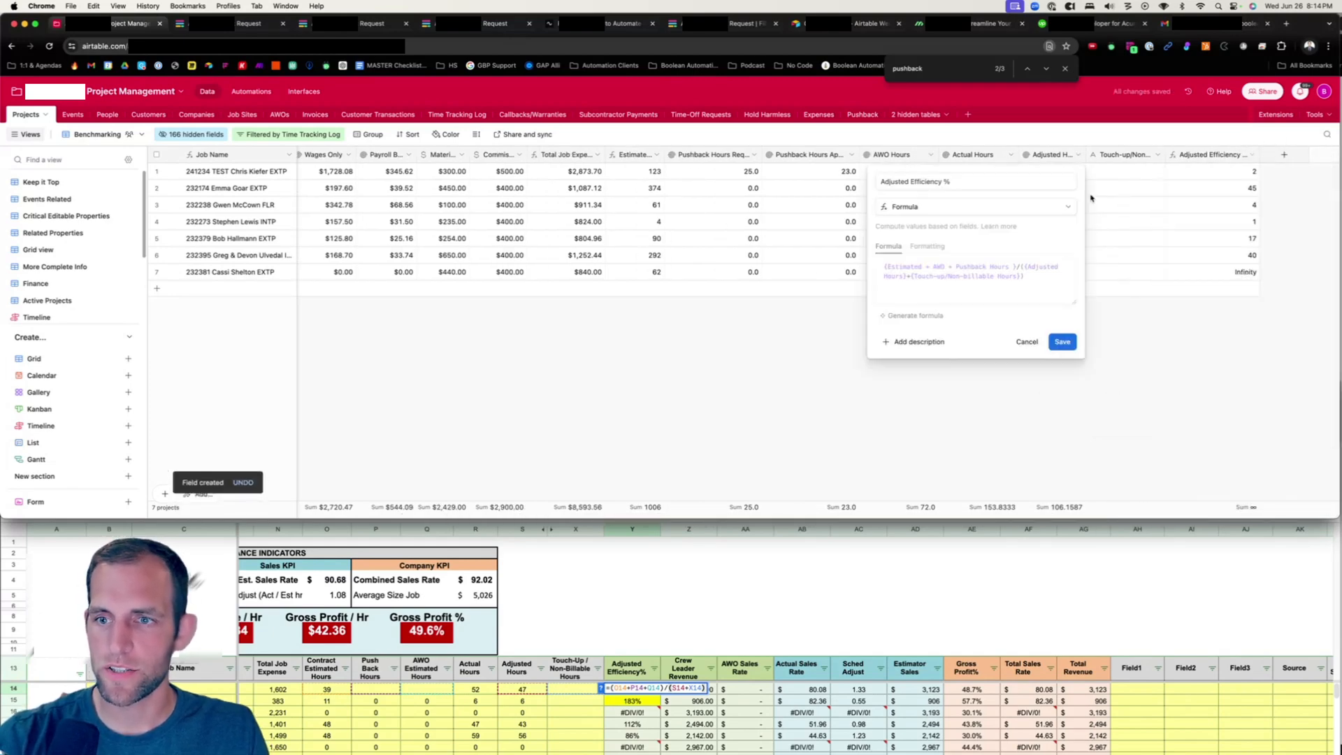
pyautogui.click(926, 207)
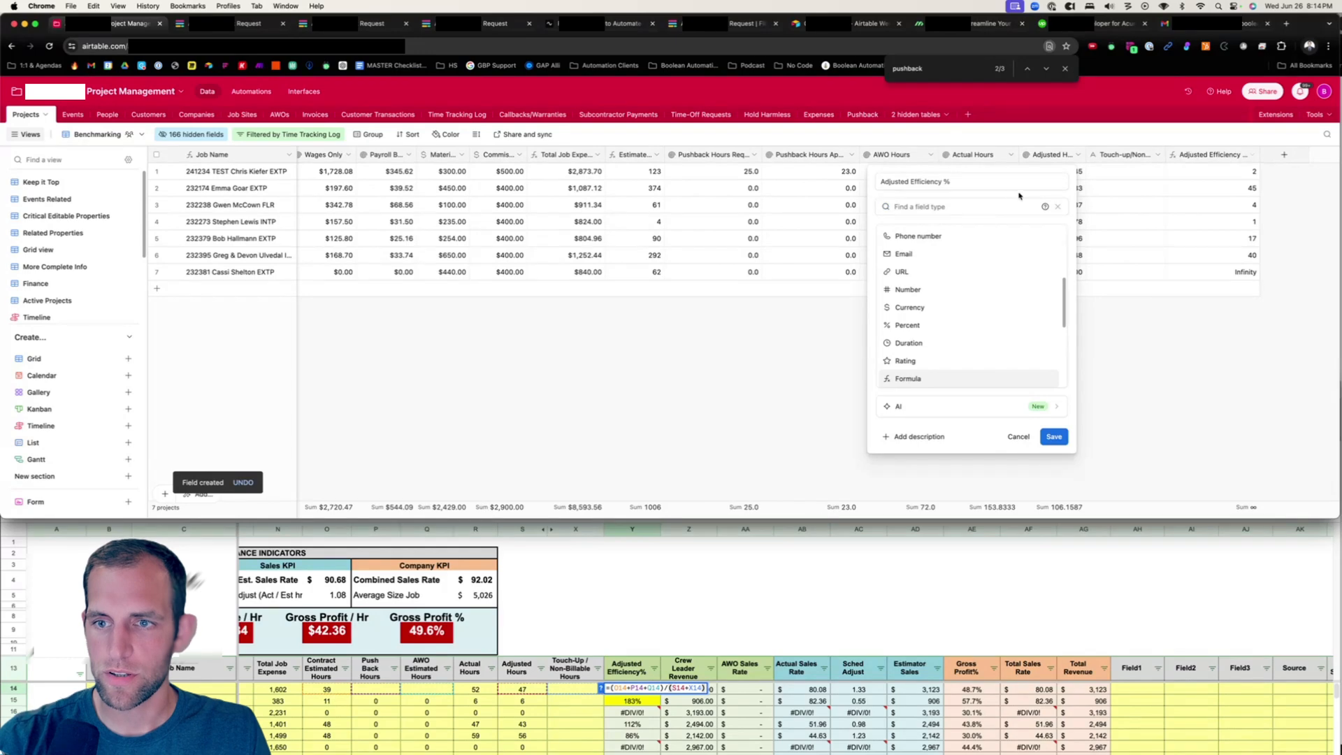
pyautogui.click(1052, 378)
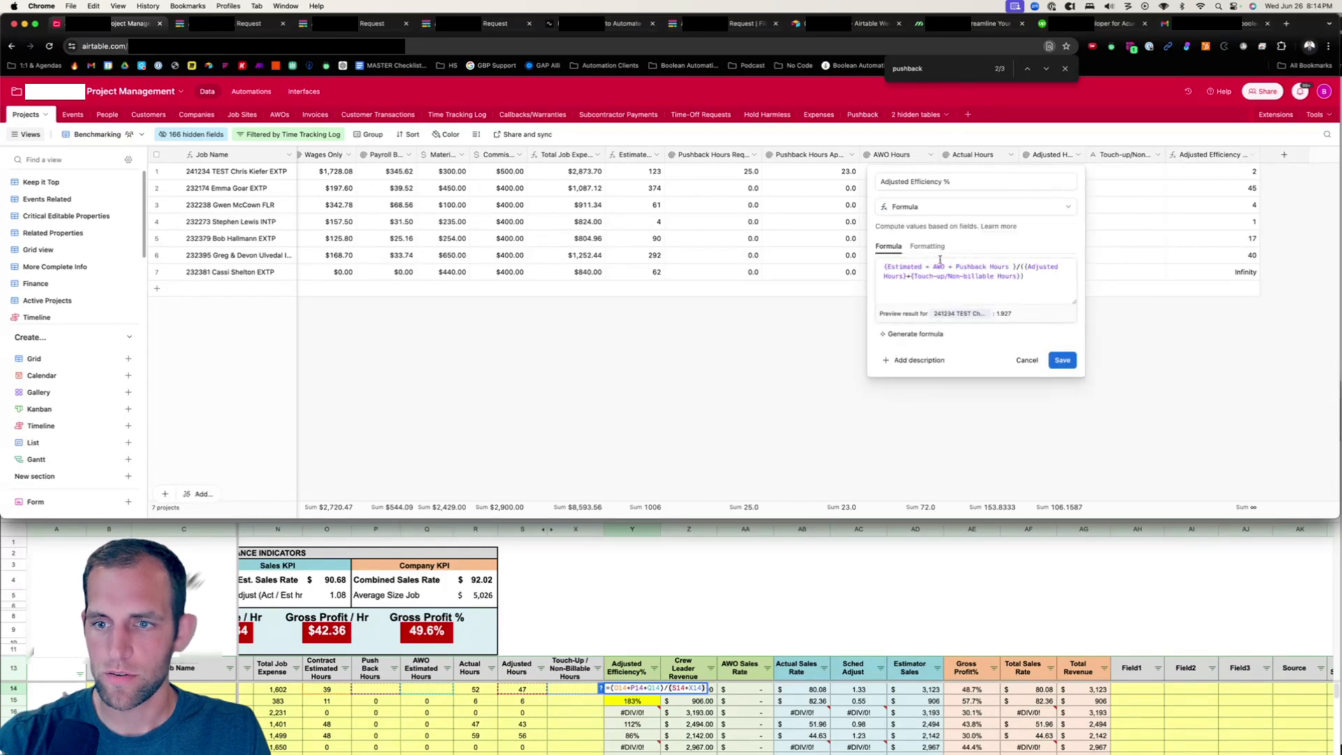
pyautogui.click(928, 246)
pyautogui.click(907, 284)
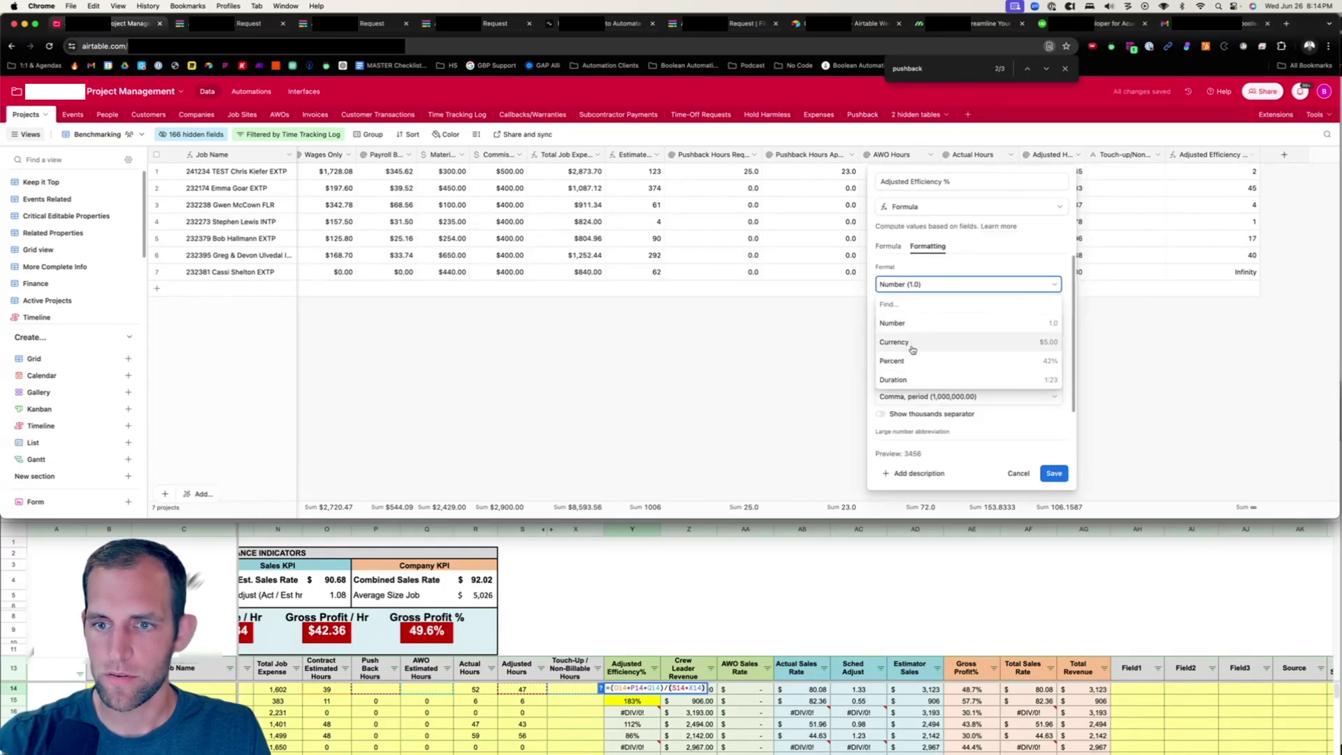
pyautogui.click(909, 361)
pyautogui.click(1059, 446)
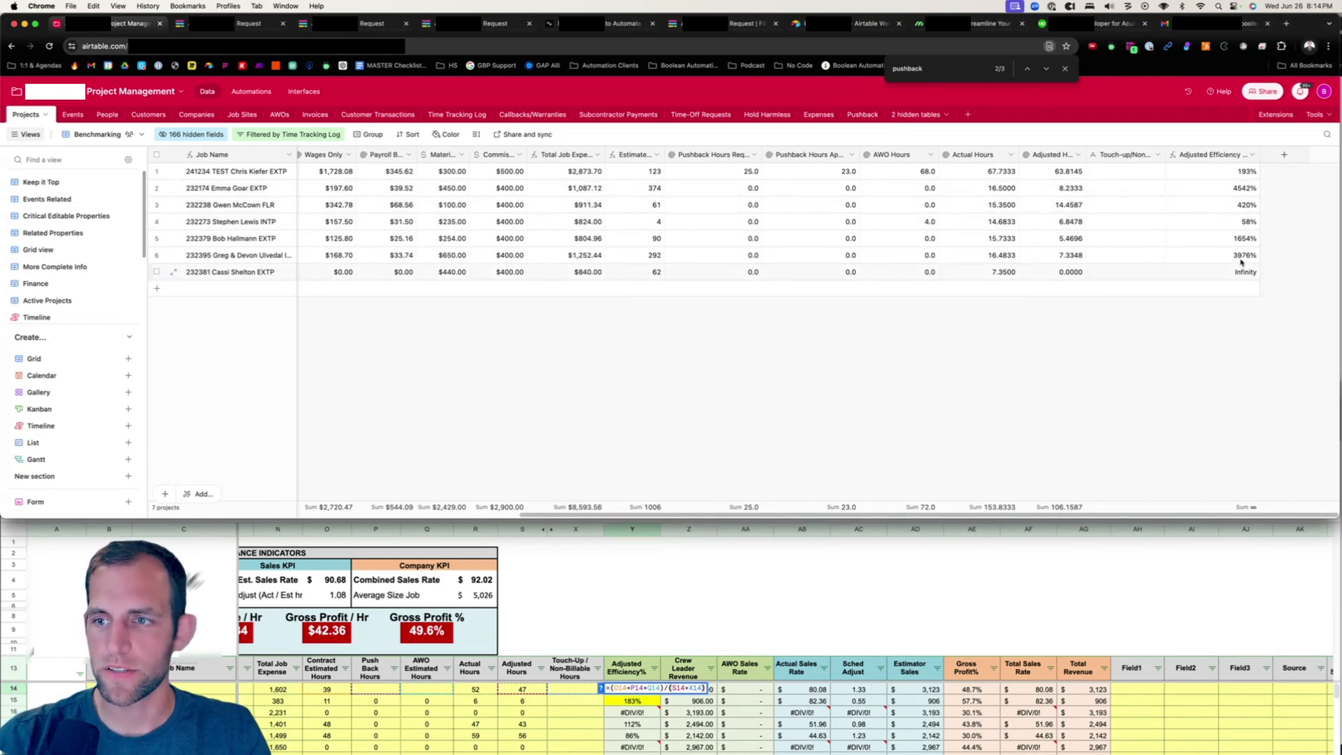
# Start a new field named Crew Leader Revenue at the end of the Benchmarking view.
pyautogui.click(689, 700)
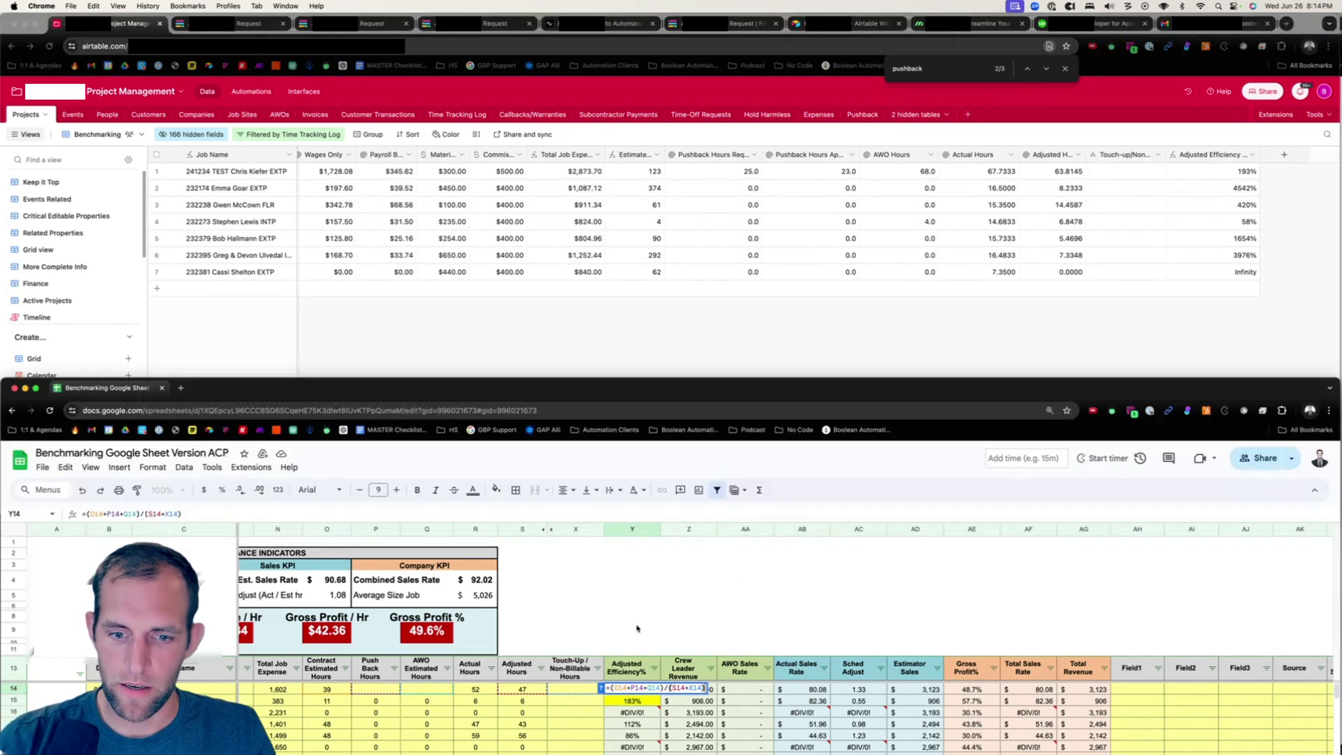
pyautogui.click(1284, 153)
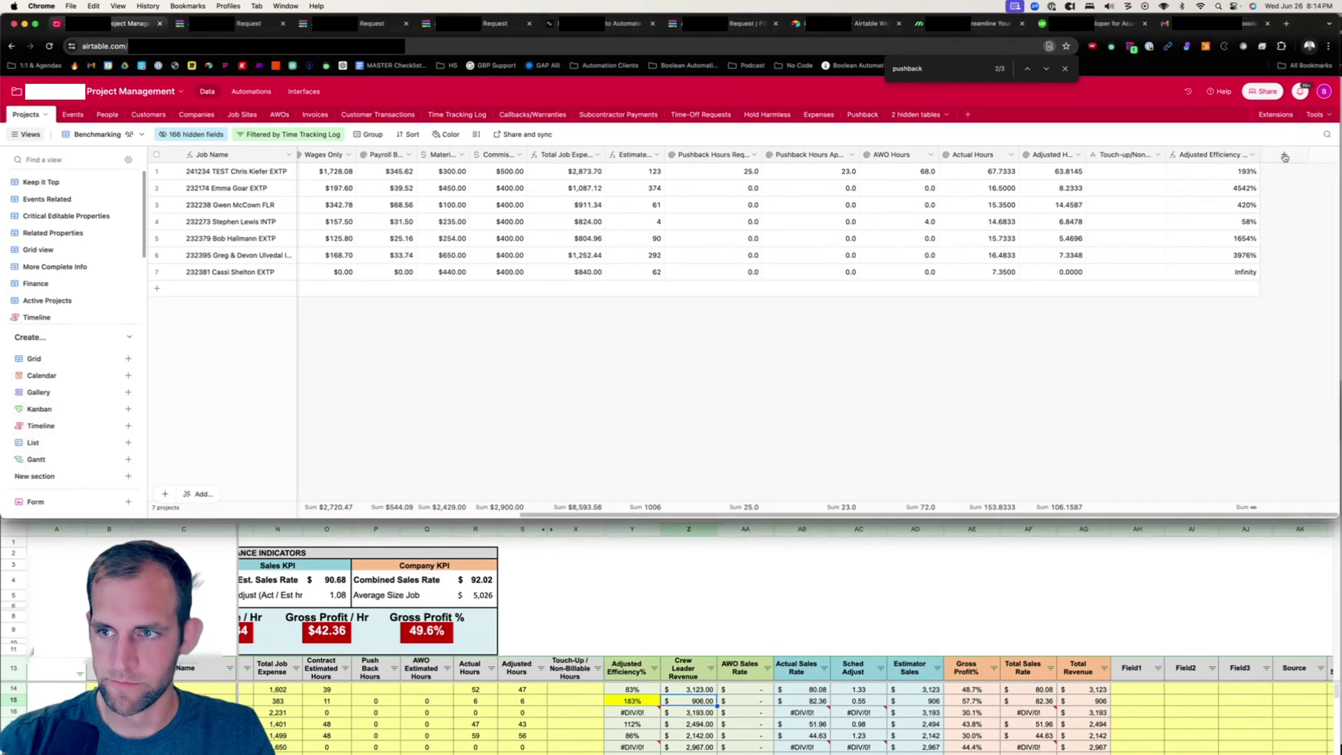
pyautogui.click(1284, 154)
pyautogui.write('Crew Lea')
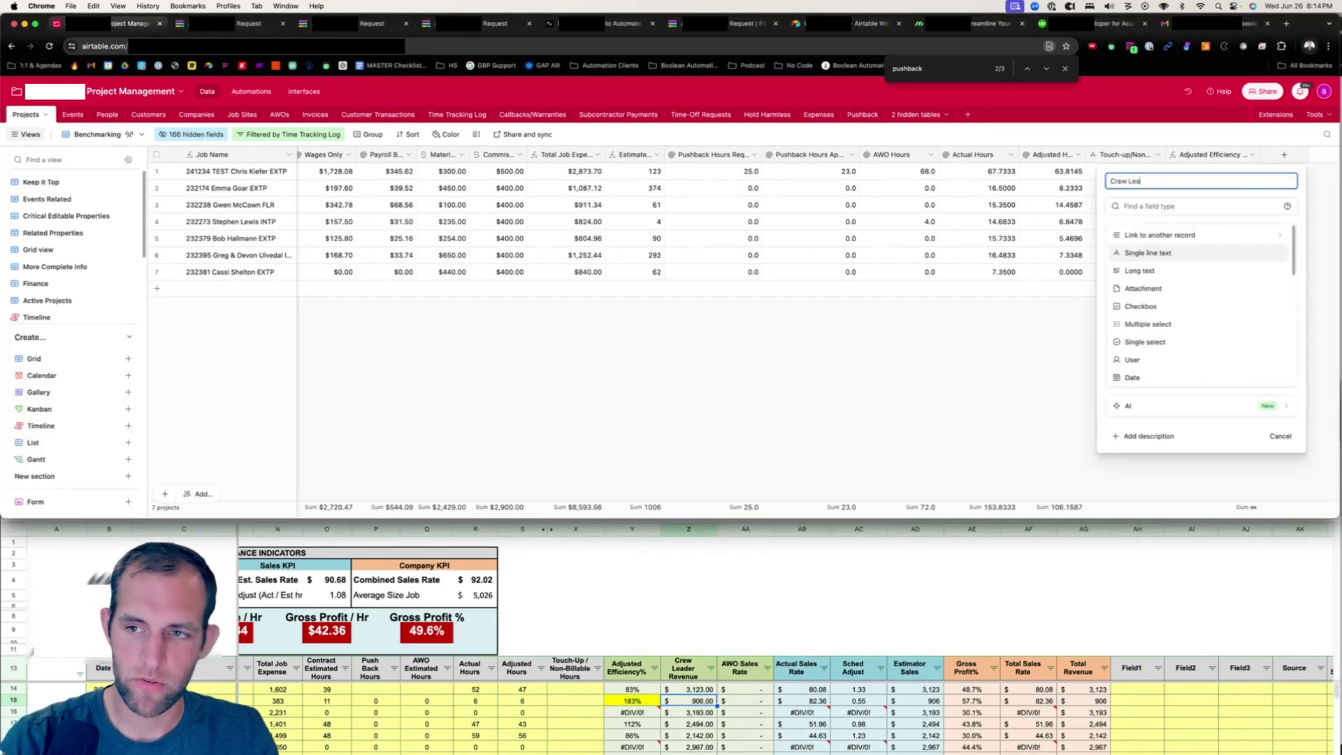
pyautogui.write('der Reve')
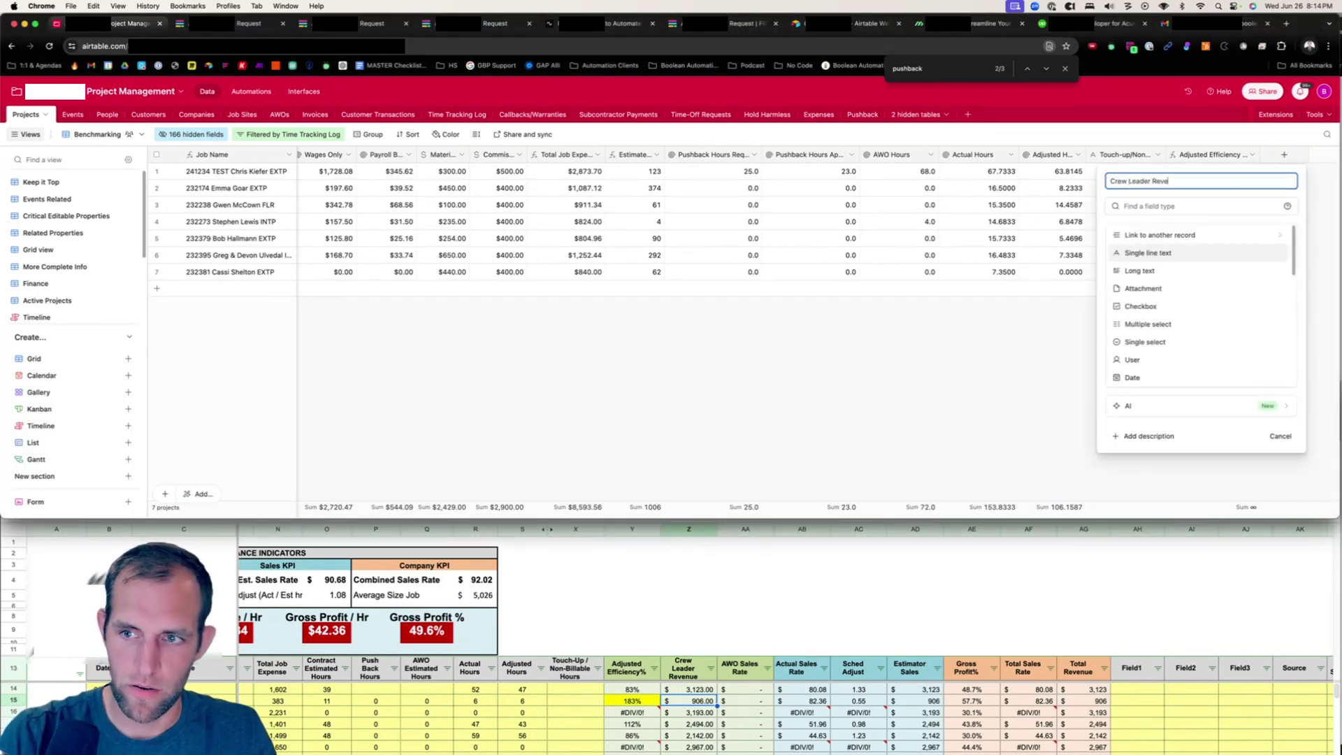
pyautogui.write('nue')
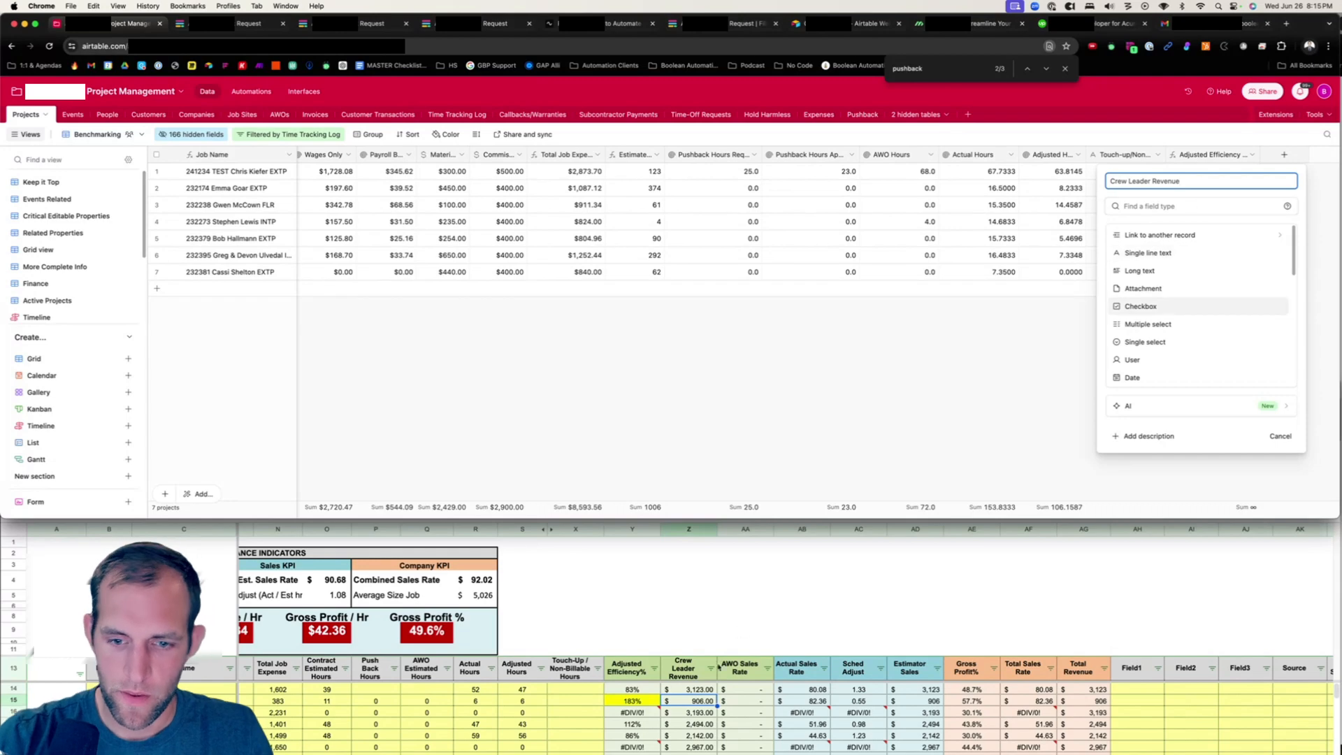
# Check the spreadsheet's Crew Leader Revenue formula, and create the matching field as a formula returning {Estimated Amount}.
pyautogui.click(700, 688)
pyautogui.doubleClick(699, 688)
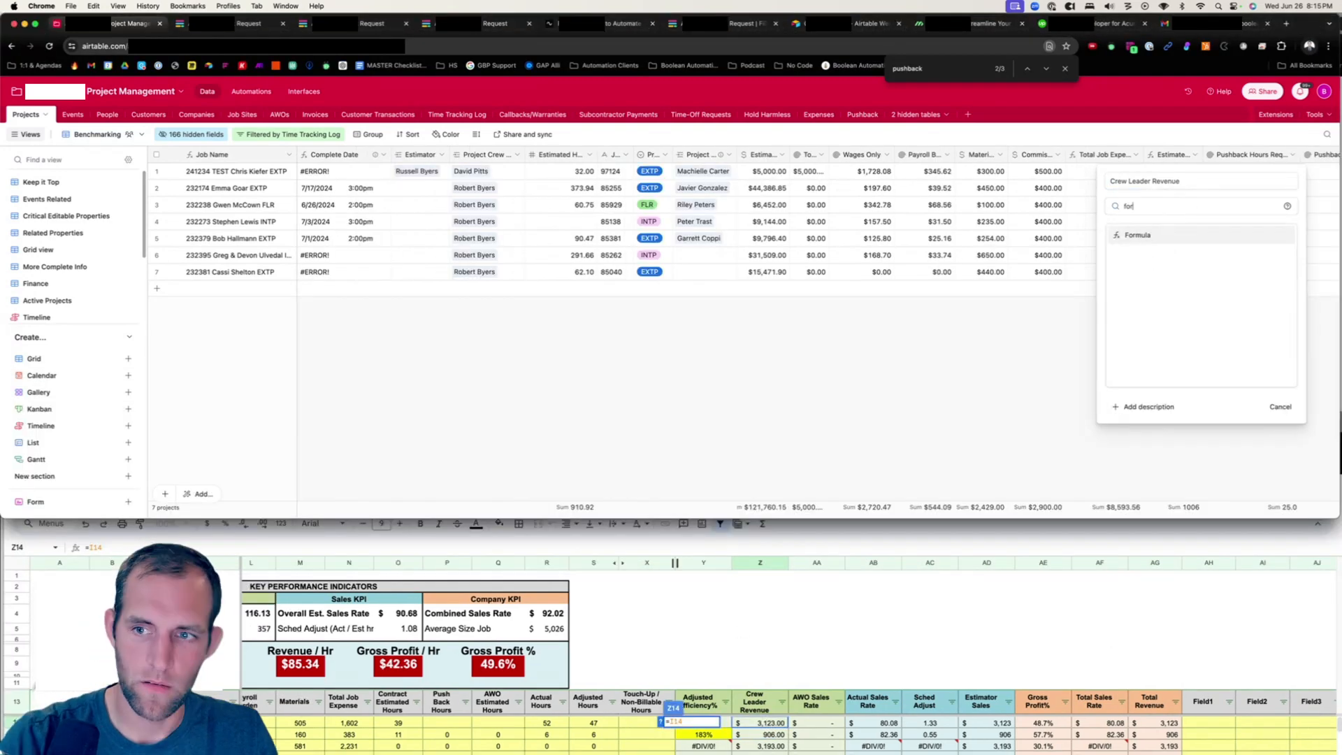
pyautogui.press('Return')
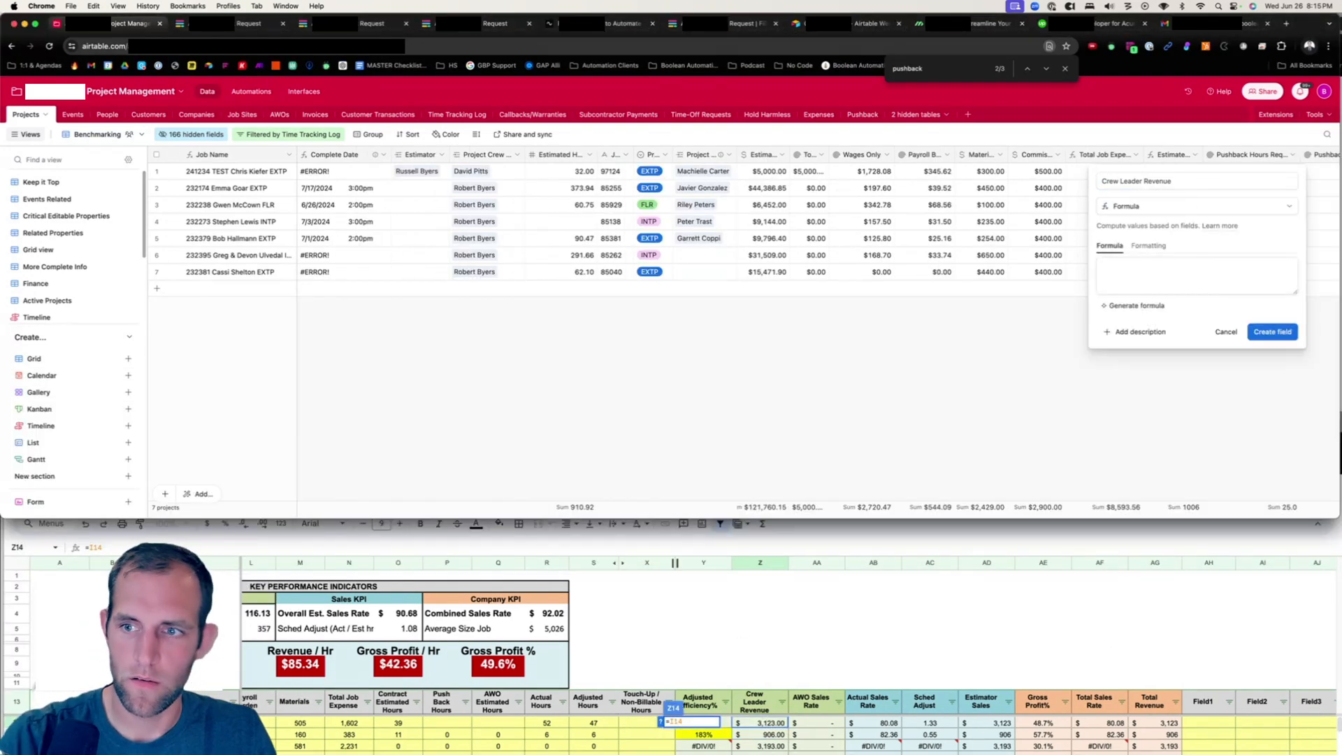
pyautogui.click(1114, 265)
pyautogui.write('estimated')
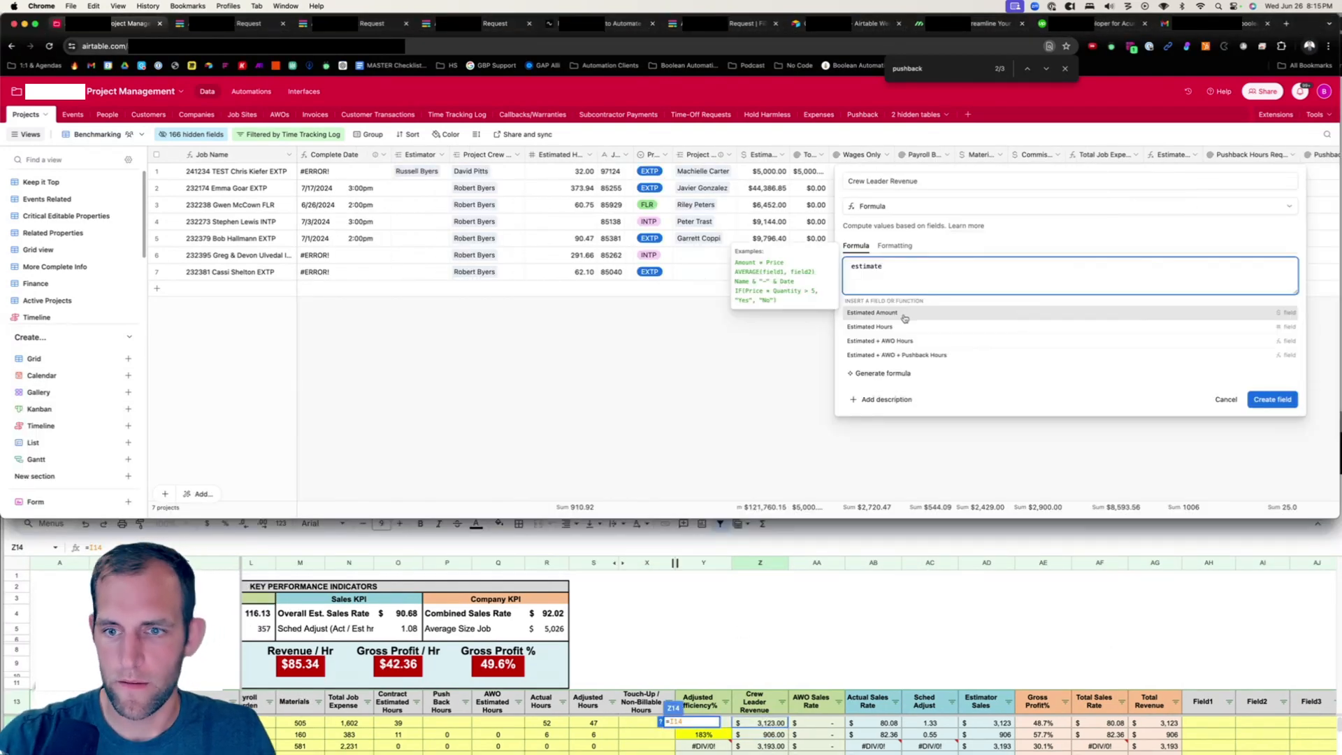
pyautogui.click(901, 316)
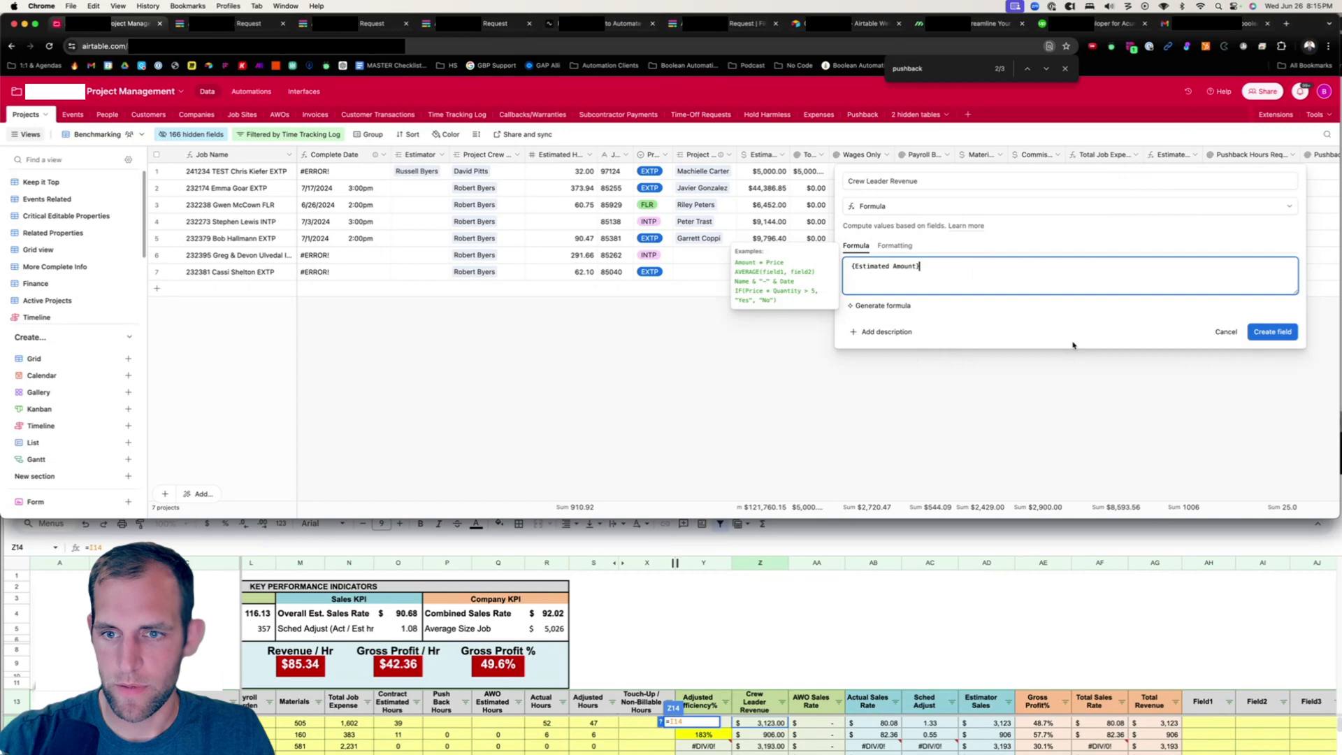
pyautogui.click(1294, 334)
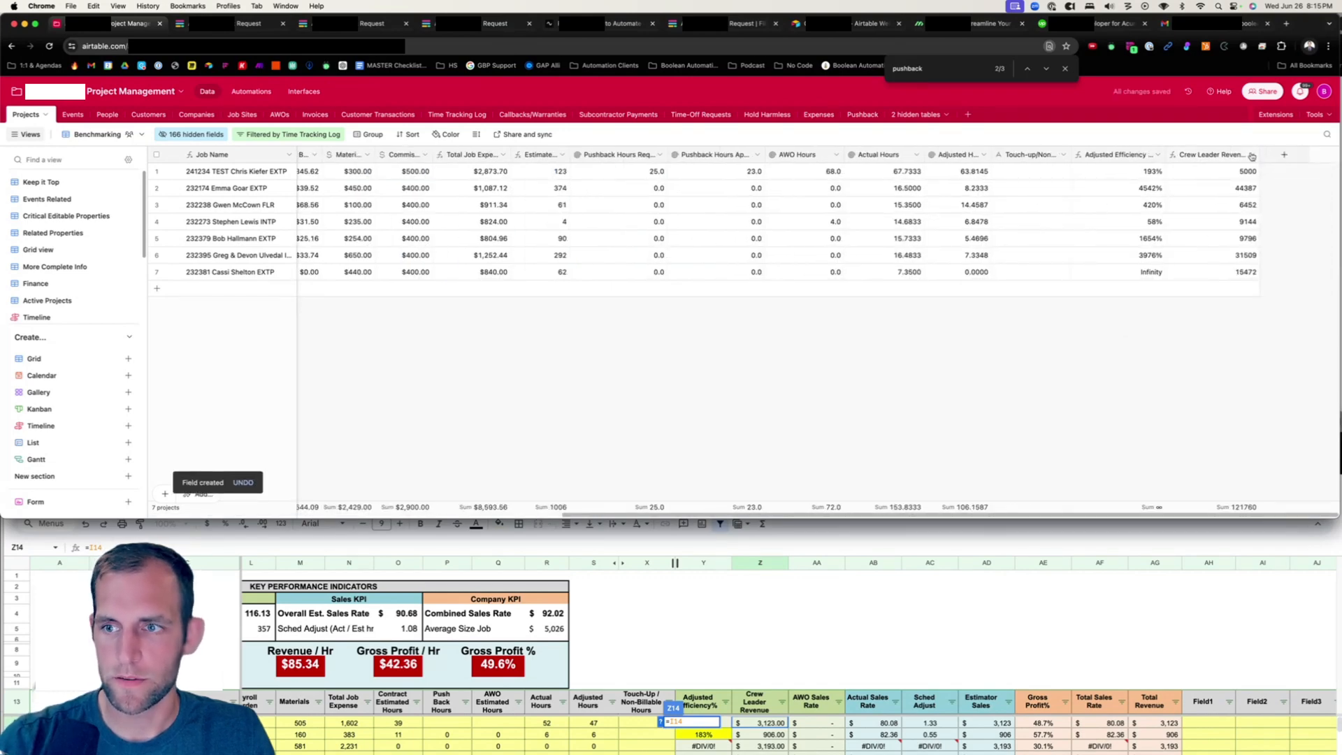
# Change the Crew Leader Revenue field's formatting to Currency ($5.00) and save the field.
pyautogui.click(1252, 155)
pyautogui.click(1208, 178)
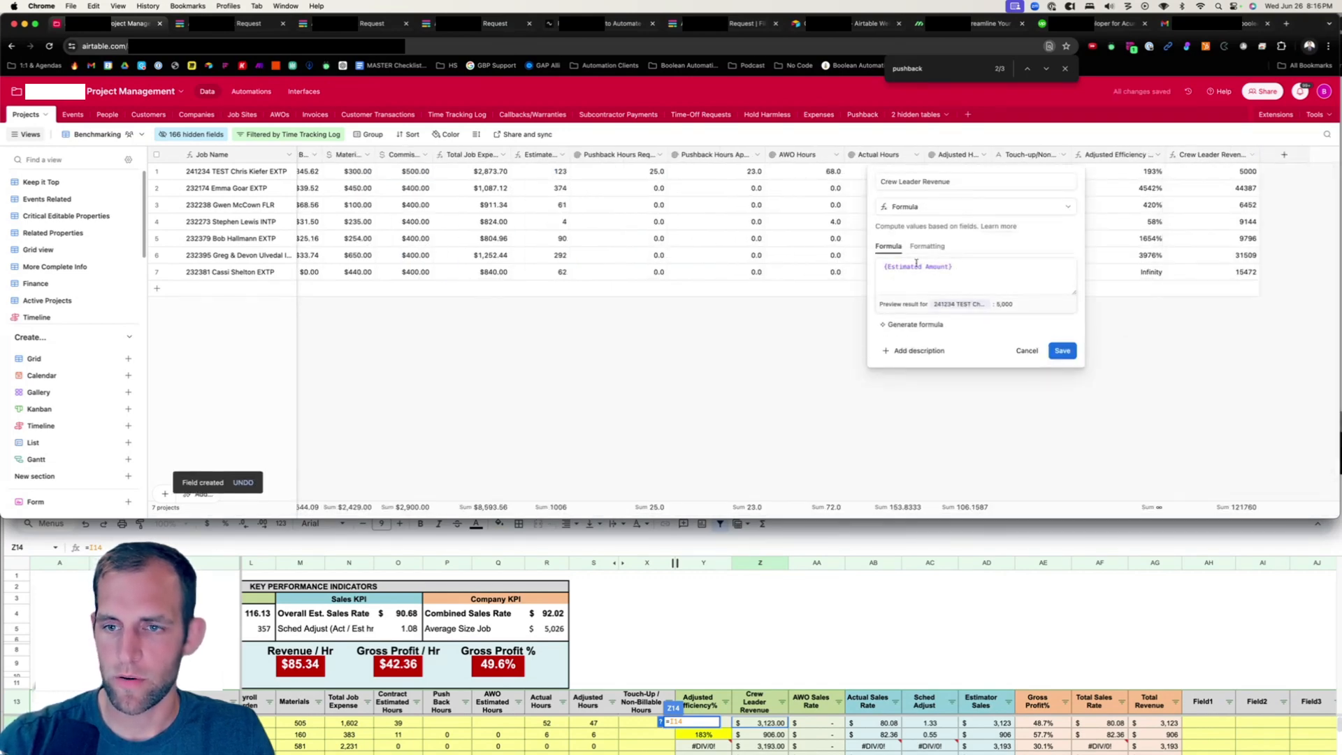
pyautogui.click(928, 246)
pyautogui.click(923, 285)
pyautogui.click(917, 342)
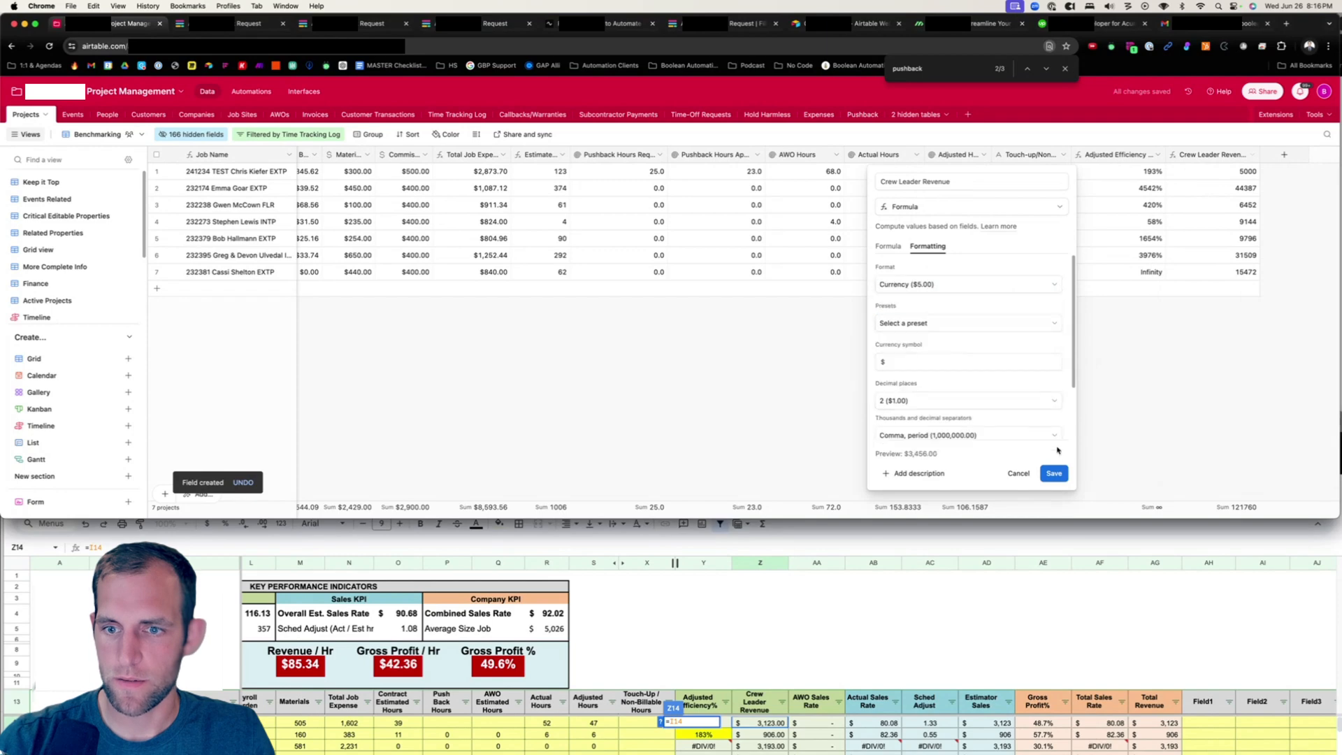
pyautogui.click(1054, 473)
# Start a new formula field named AWO Sales Rate after Crew Leader Revenue.
pyautogui.click(1284, 154)
pyautogui.write('AW')
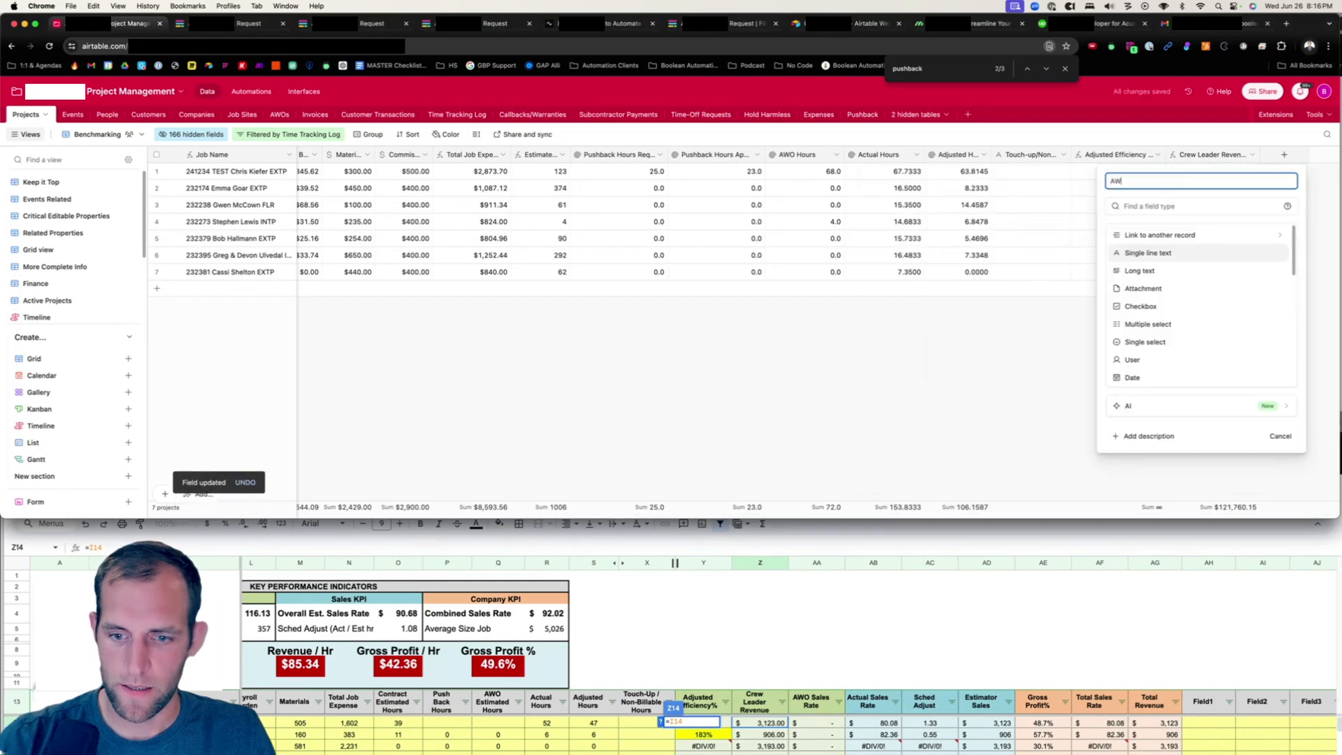
pyautogui.write('O Sales Rate')
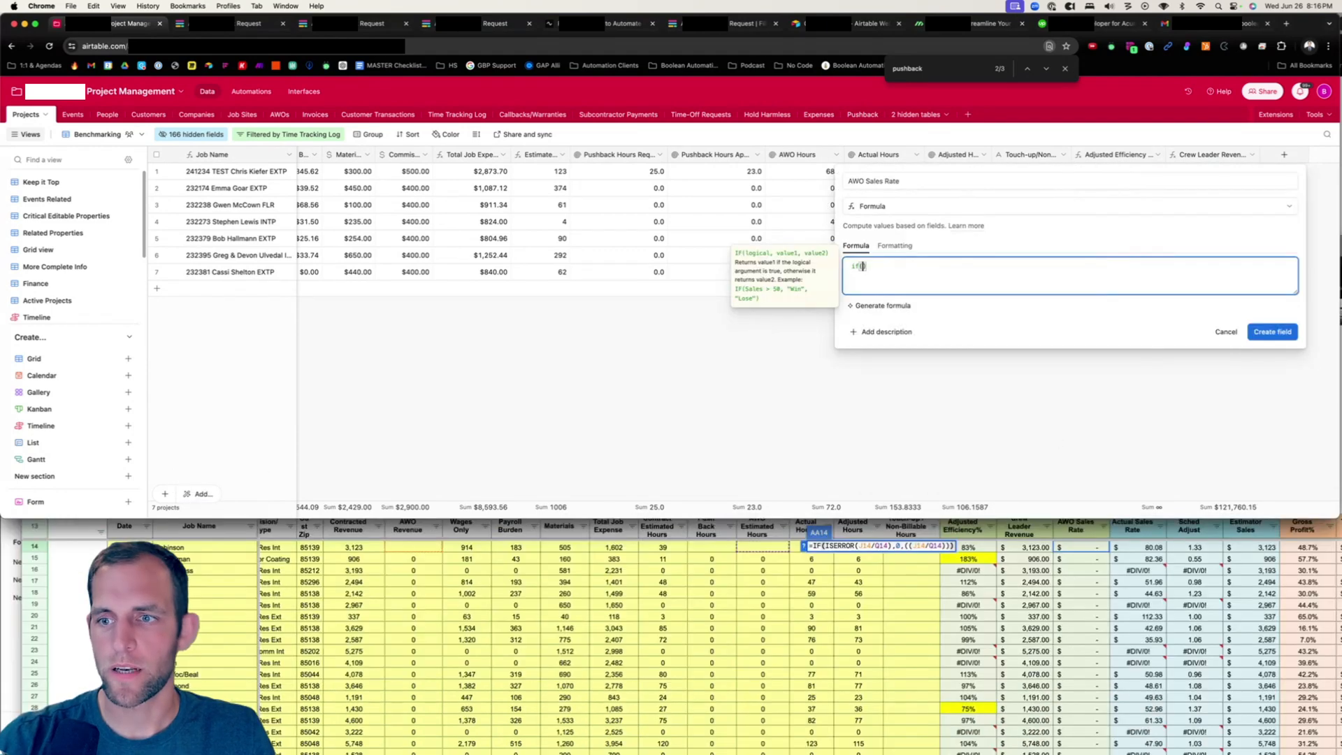
# Following the spreadsheet's AWO Sales Rate formula, enter the error check ISERROR({AWO $}/{AWO Hours}).
pyautogui.press('BackSpace')
pyautogui.write('err')
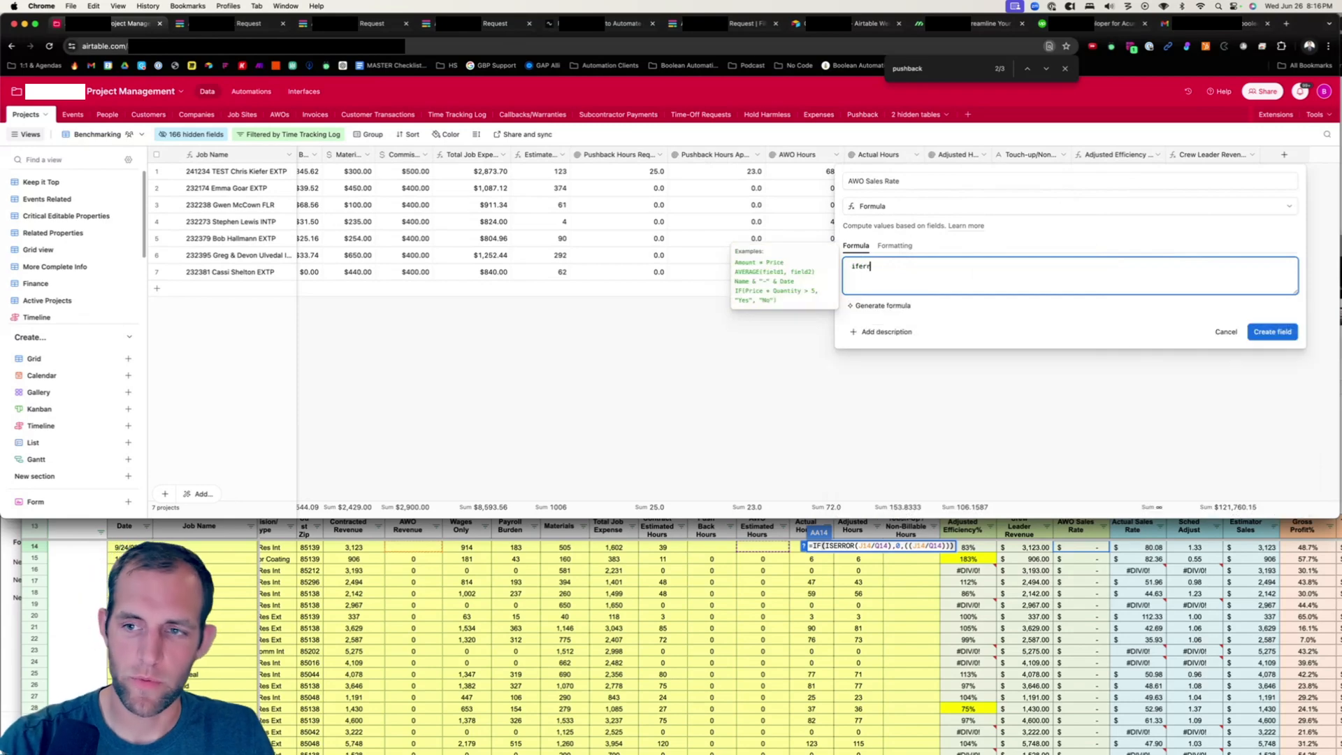
pyautogui.press('super+a')
pyautogui.write('error')
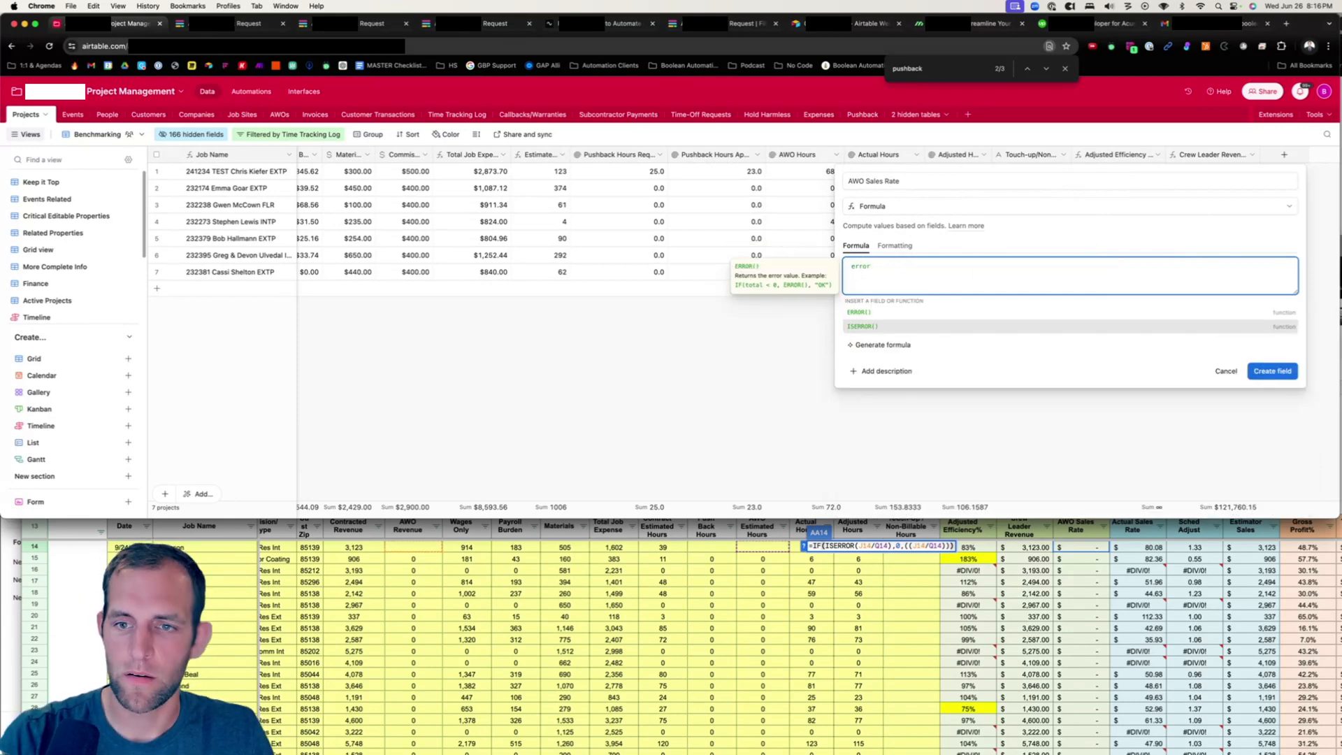
pyautogui.press('Return')
pyautogui.write('{AWO $}/awo')
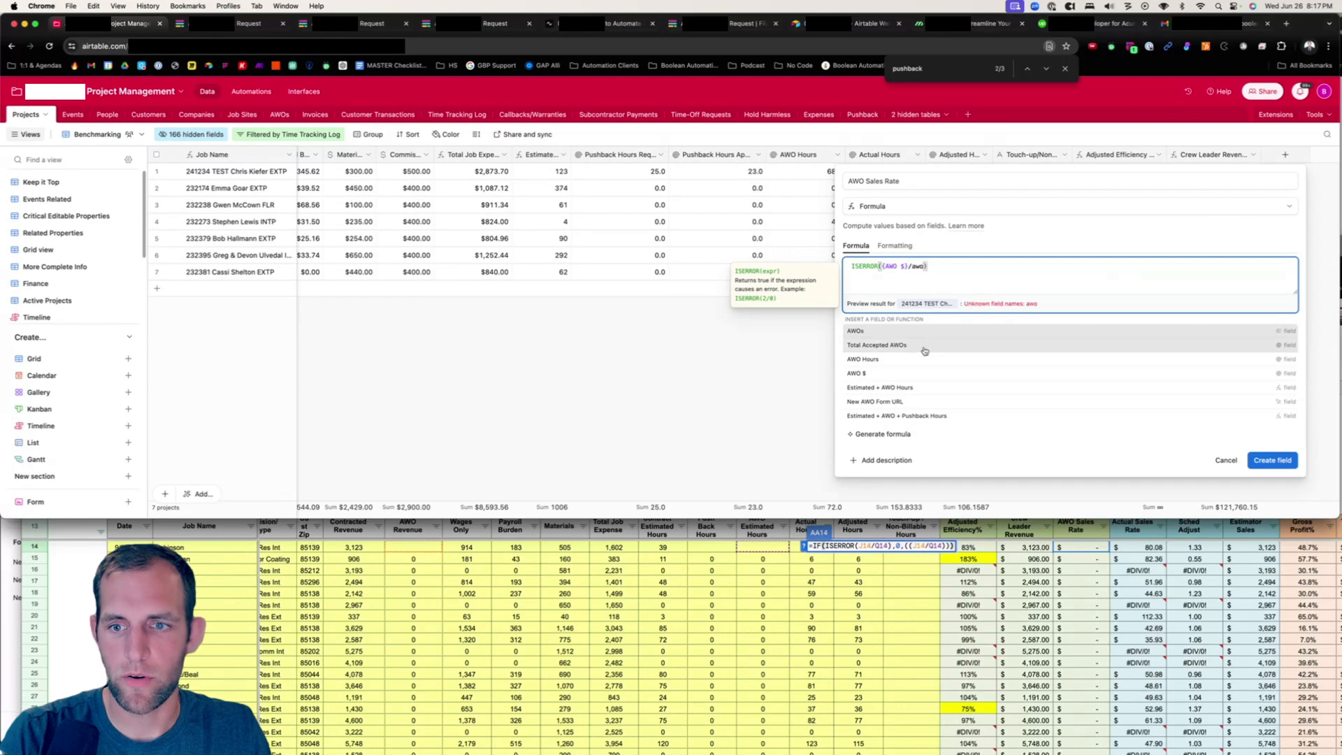
pyautogui.click(912, 359)
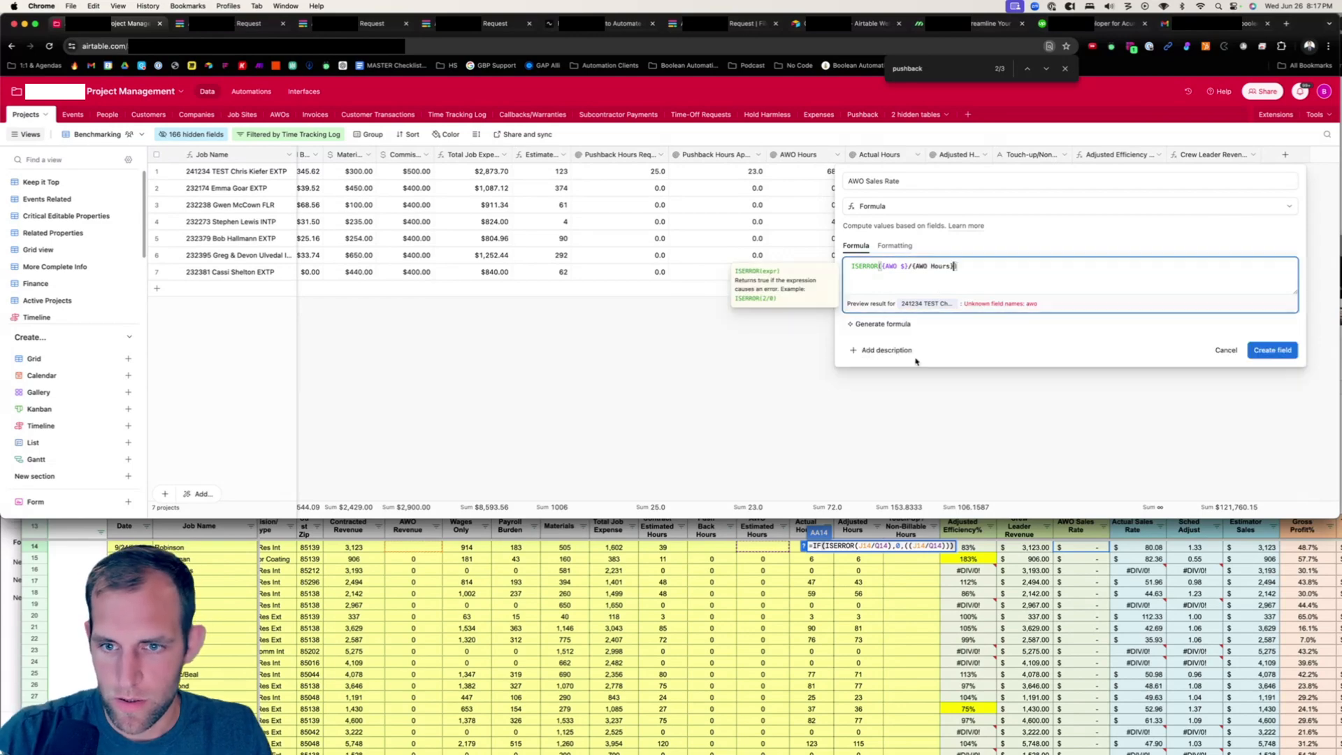
pyautogui.click(982, 266)
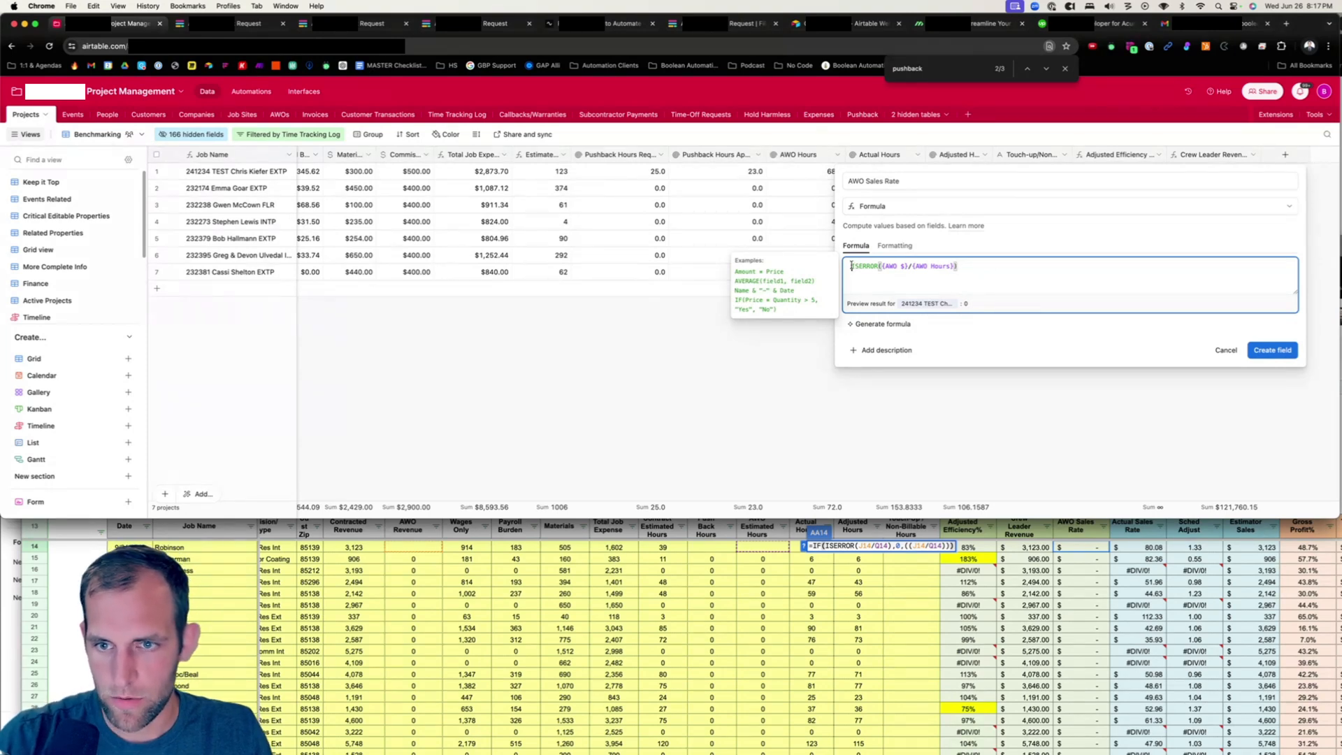
# Wrap the ISERROR check in an IF that returns "" when the division is an error.
pyautogui.click(851, 266)
pyautogui.write('if(')
pyautogui.click(978, 267)
pyautogui.write(',"",')
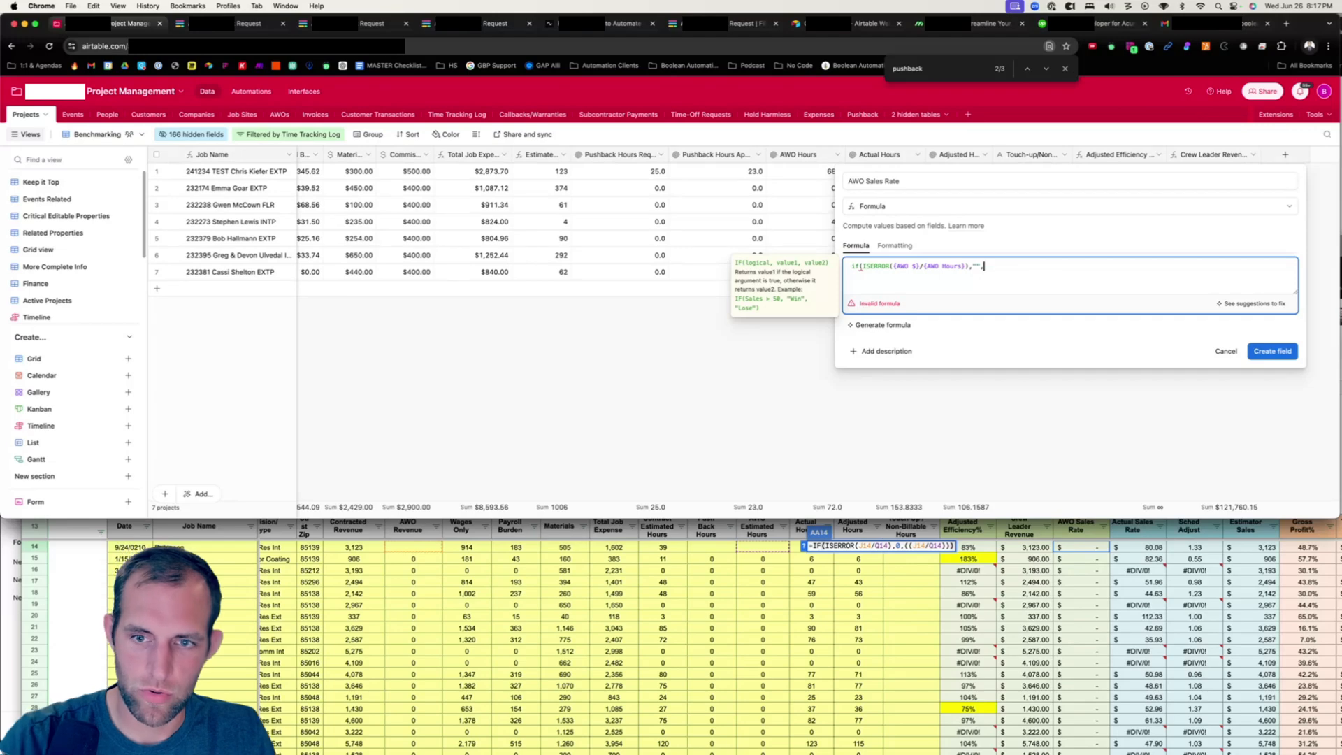
# Complete the IF with {AWO $}/{AWO Hours} as its other result and create the AWO Sales Rate field.
pyautogui.write('awo')
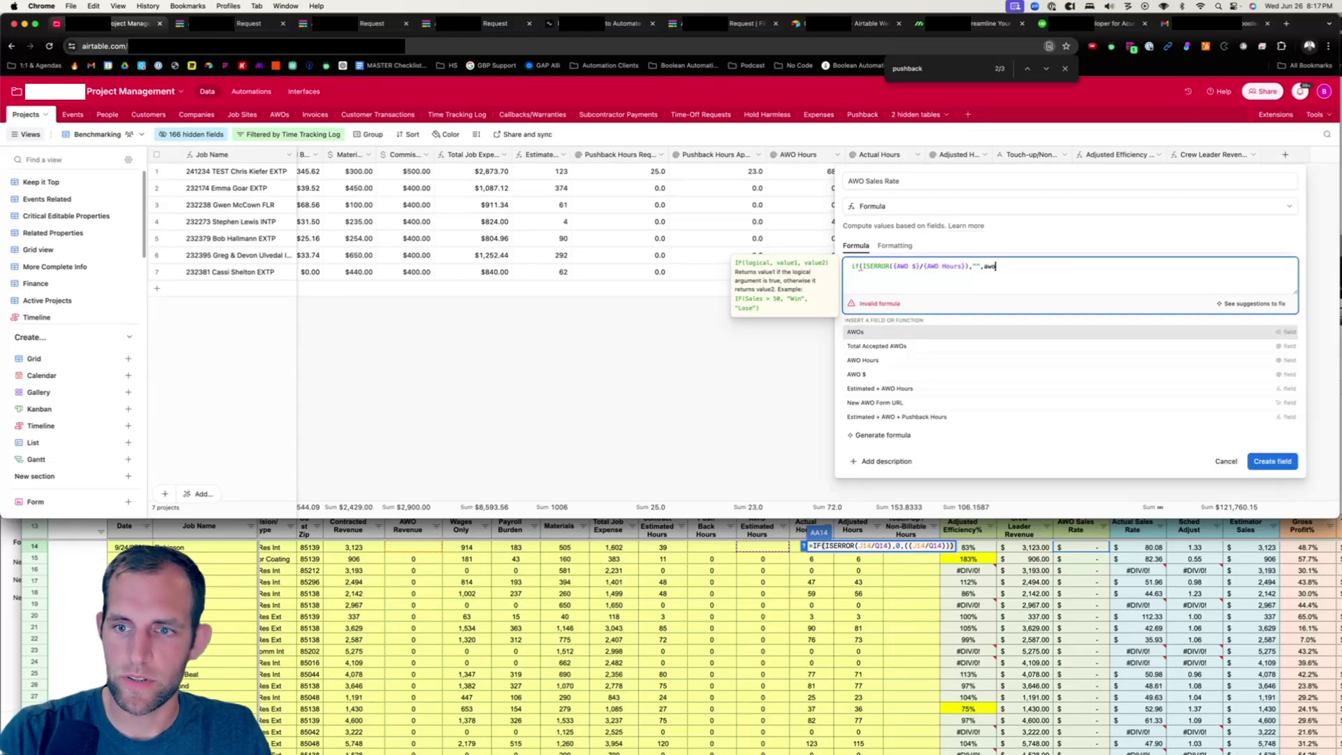
pyautogui.press('Down')
pyautogui.press('Down')
pyautogui.press('Down')
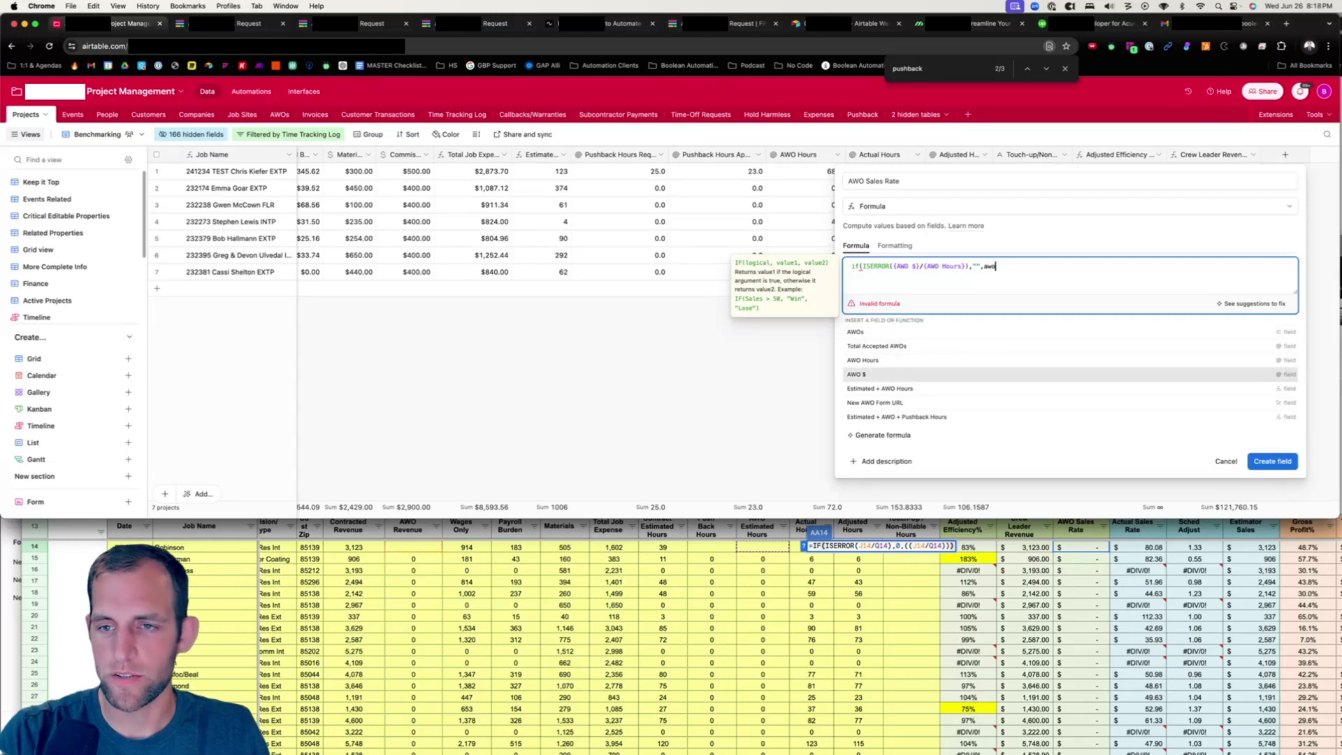
pyautogui.press('Return')
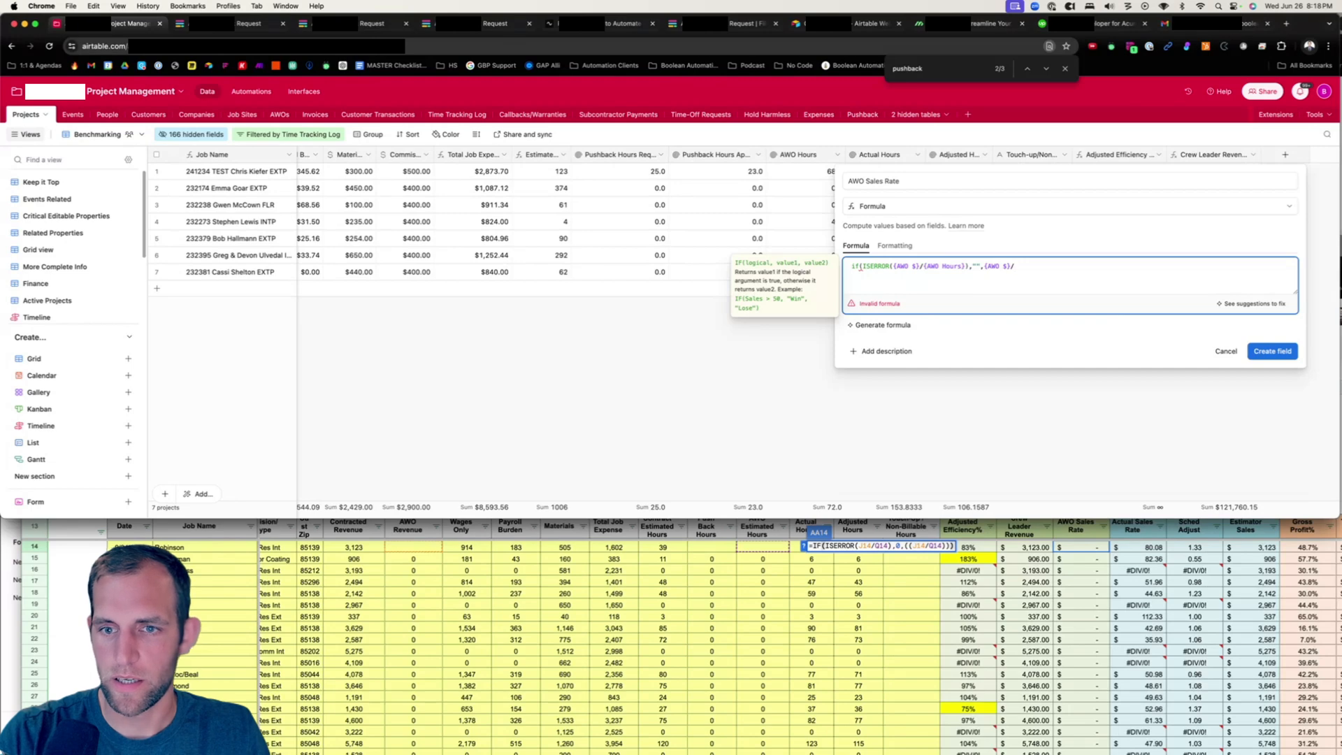
pyautogui.write('/awo')
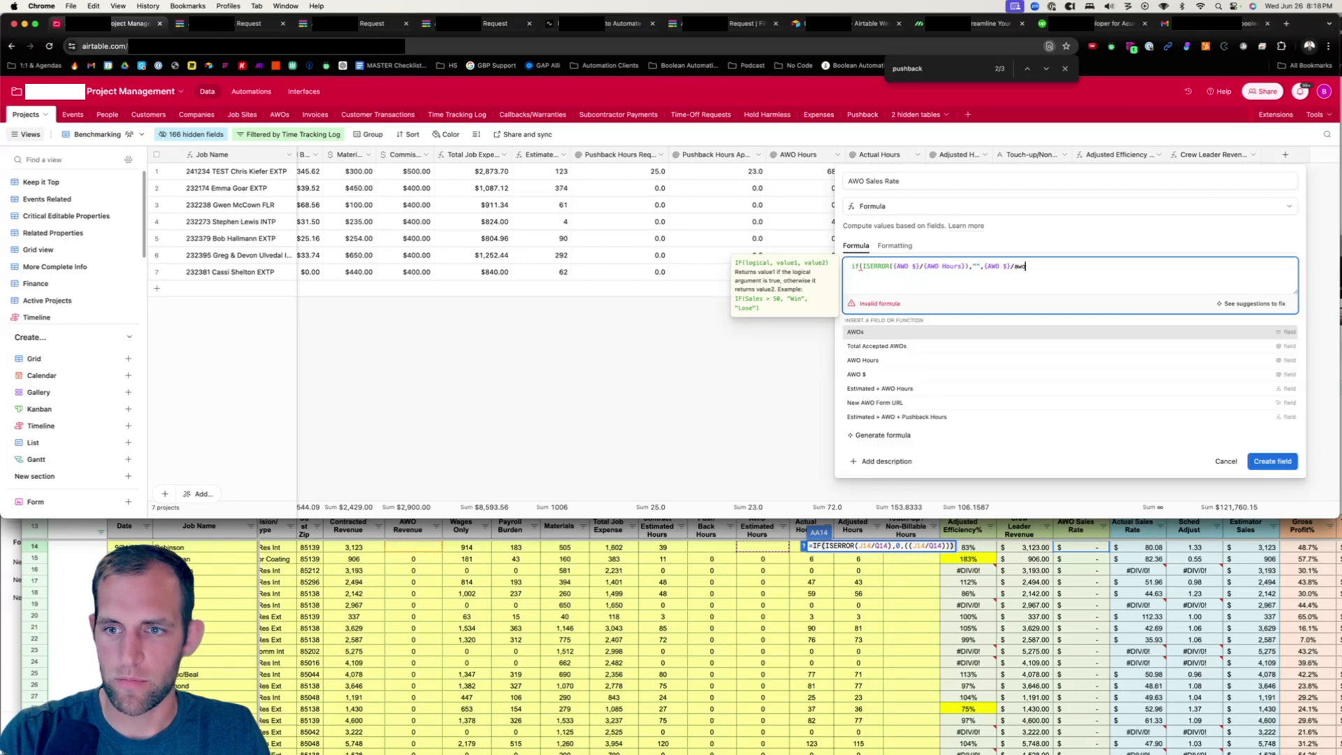
pyautogui.click(974, 363)
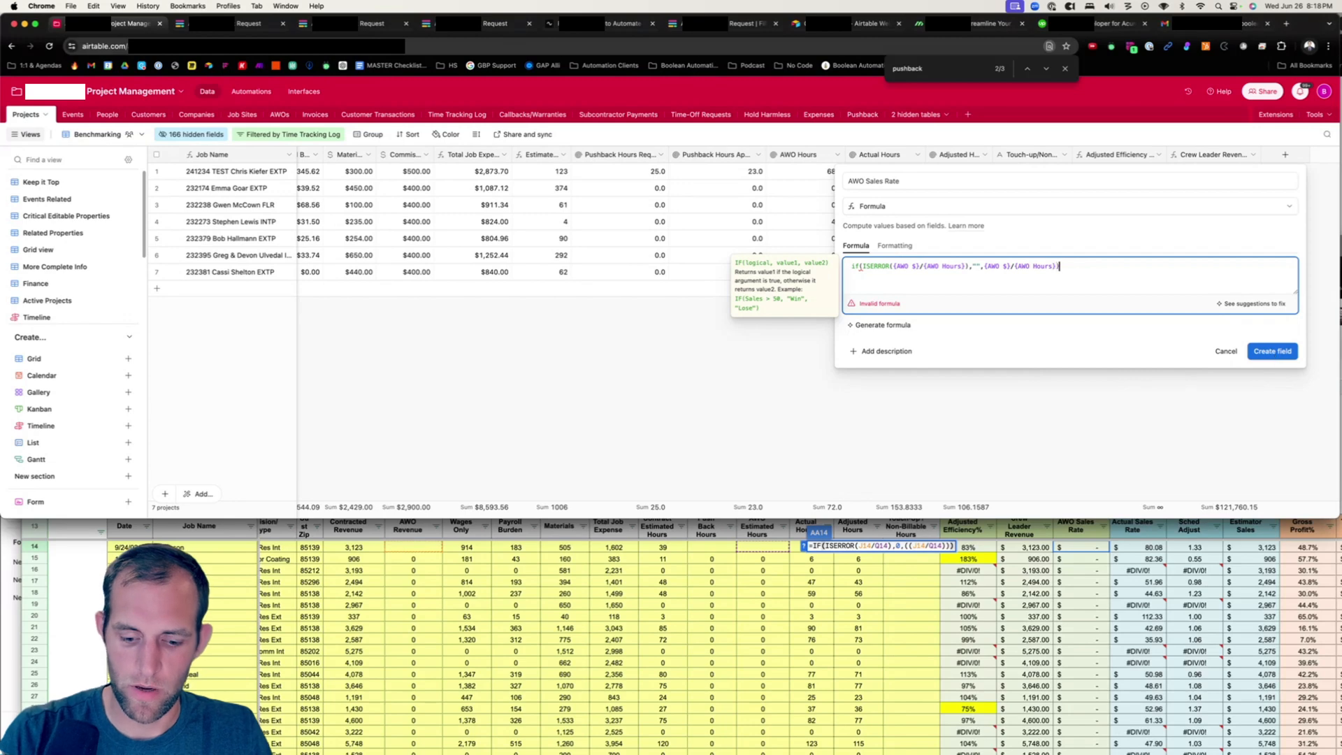
pyautogui.click(1295, 351)
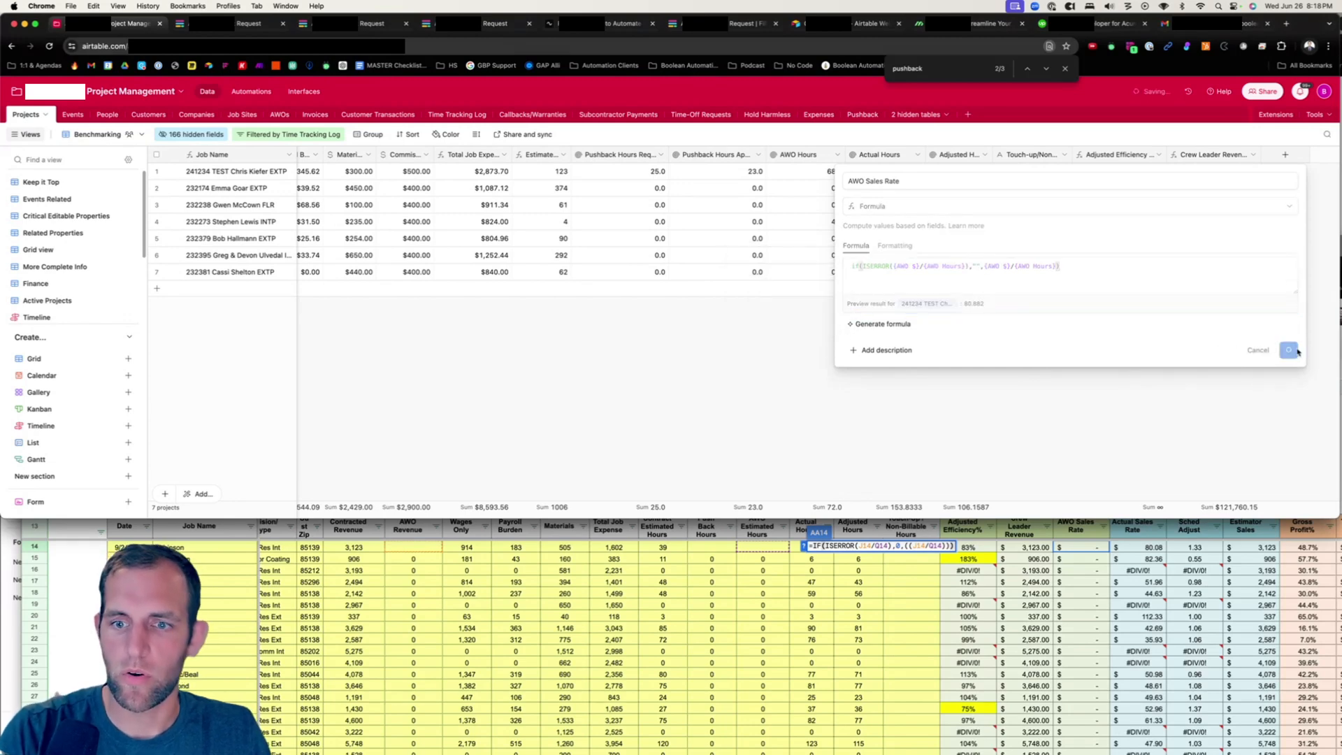
# Open the AWO Sales Rate field's formatting and try changing the formula output to single select options.
pyautogui.click(1321, 154)
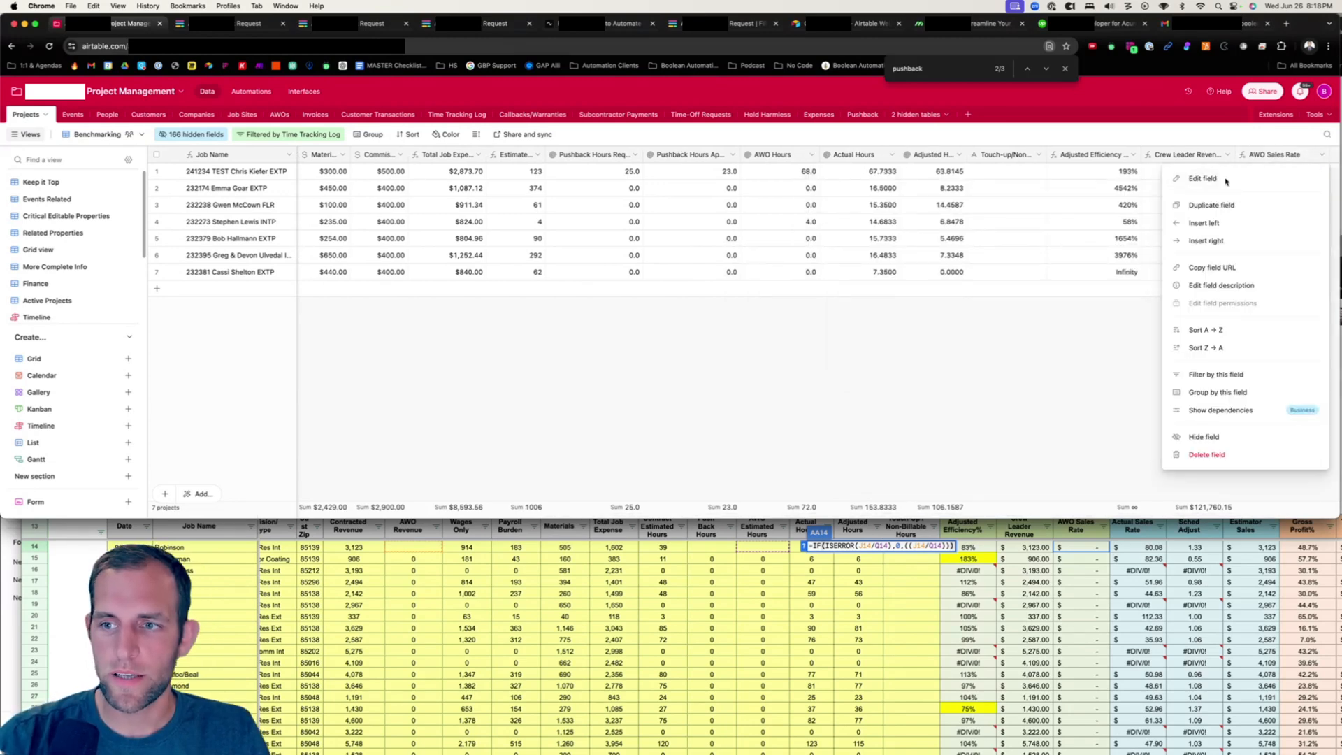
pyautogui.click(1204, 179)
pyautogui.click(922, 248)
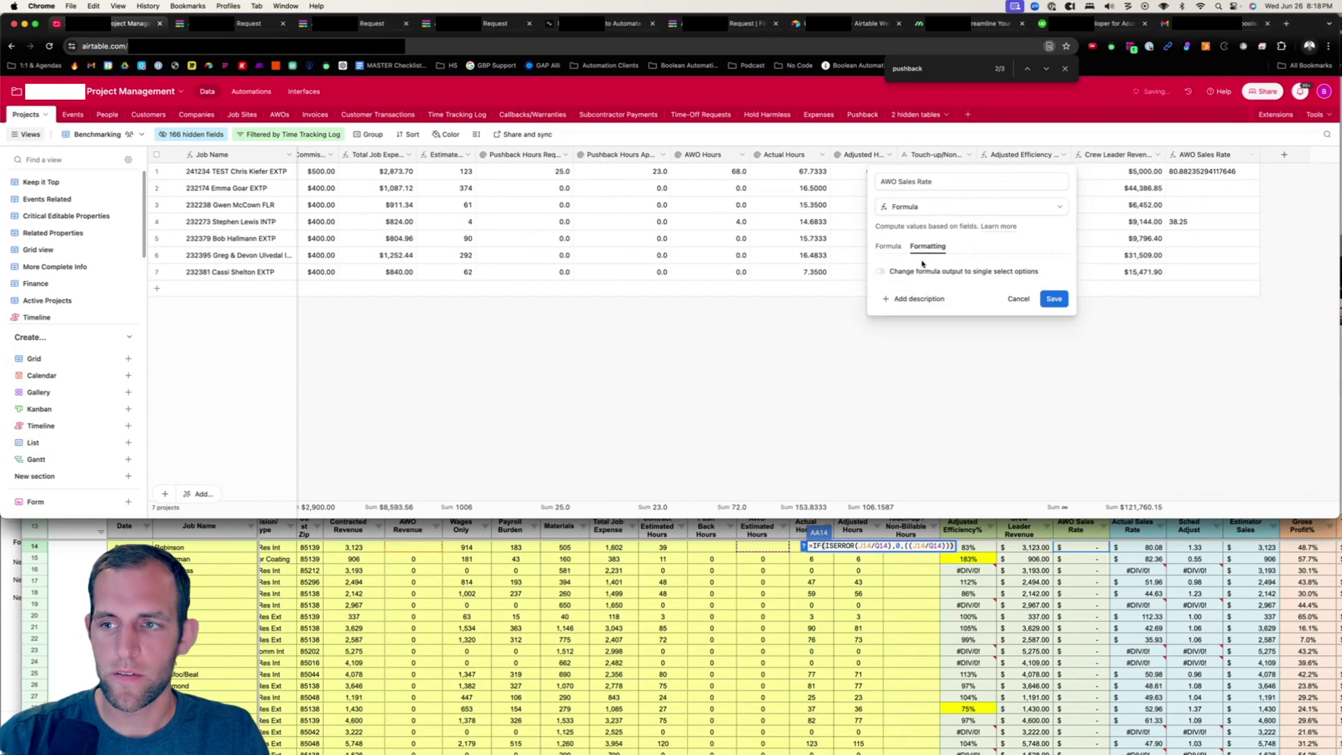
pyautogui.click(881, 272)
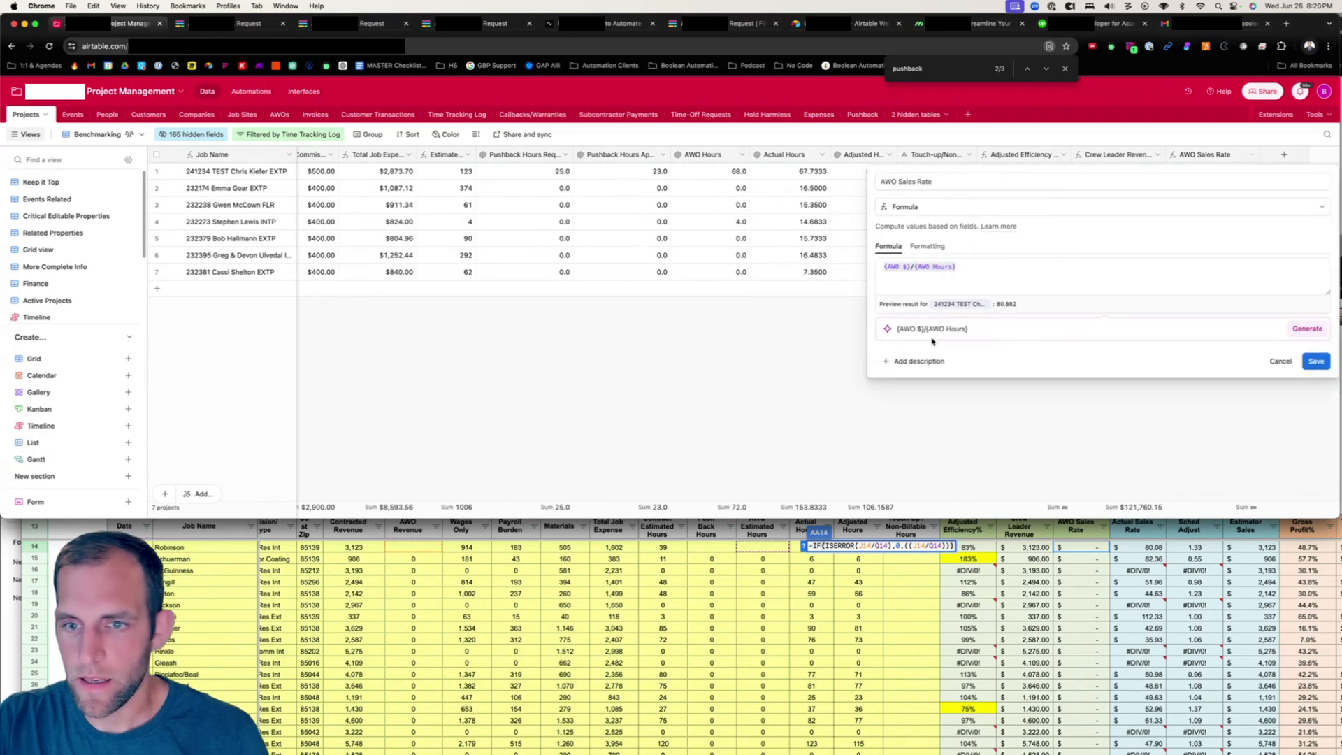
# Generate and save an AWO Sales Rate formula from a prompt outputting a blank if {AWO $}/{AWO Hours} is not a number, otherwise the value as currency.
pyautogui.click(898, 328)
pyautogui.write('if ')
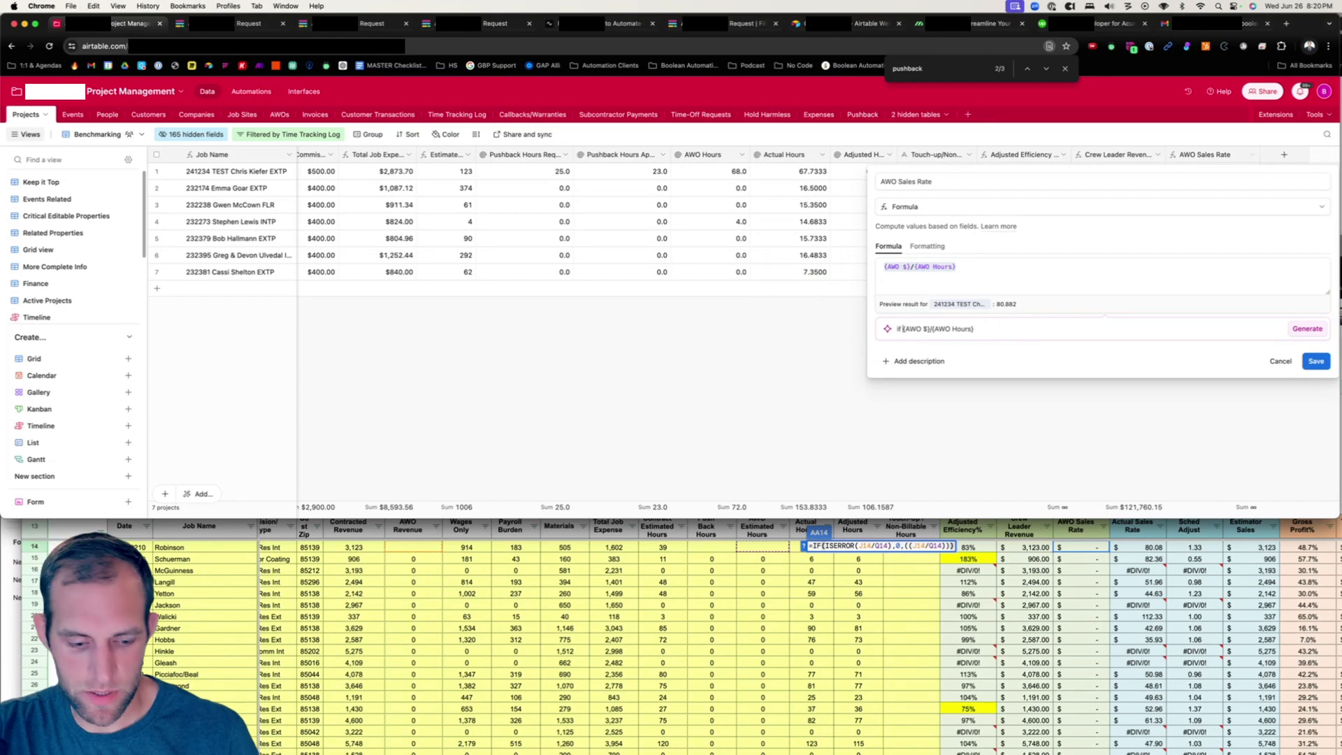
pyautogui.write('this ')
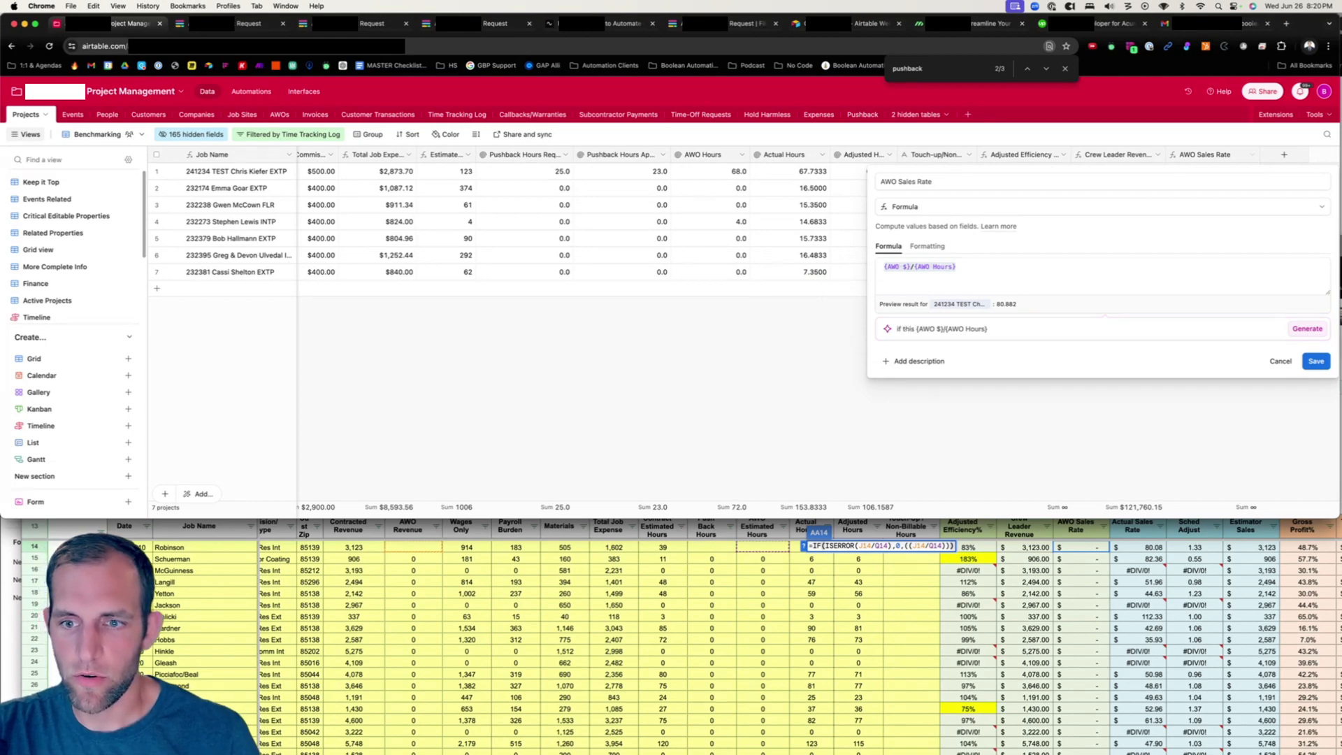
pyautogui.write('is')
pyautogui.click(1004, 330)
pyautogui.write('not a number output a blank, if it')
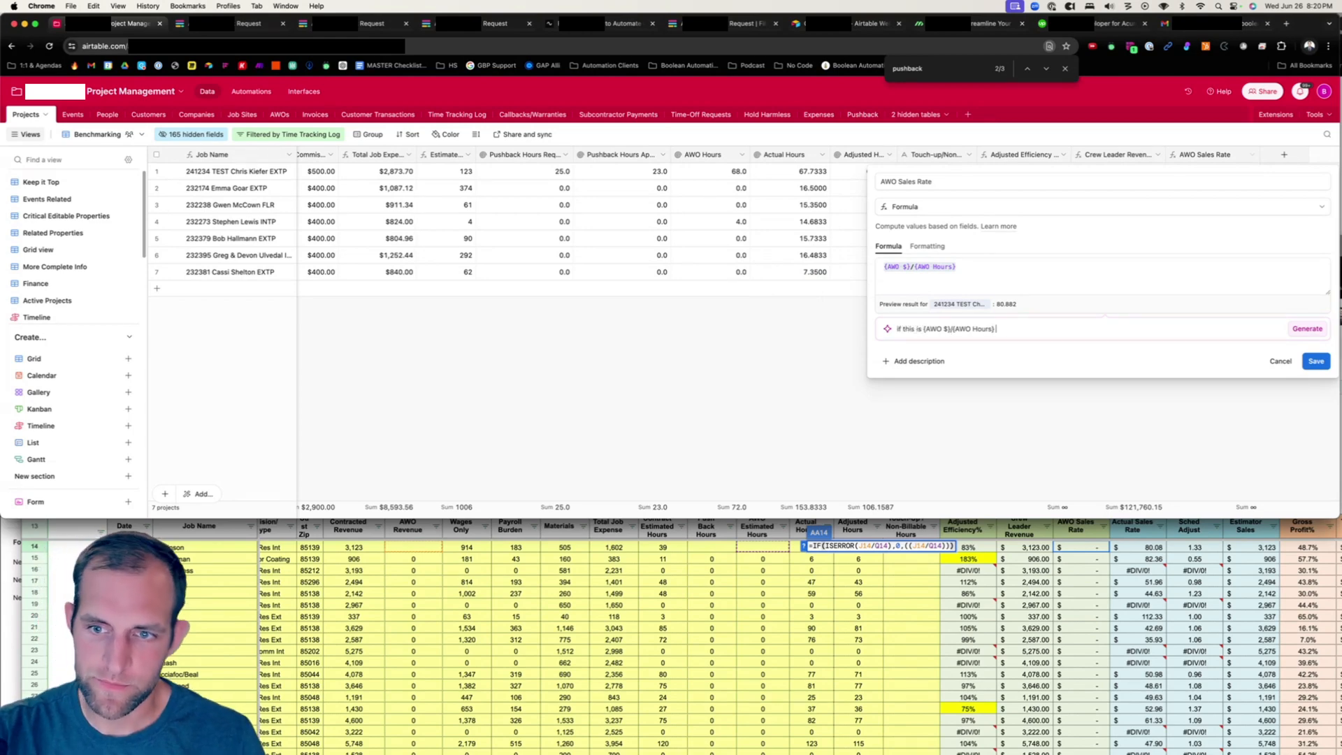
pyautogui.write(' is valid output the value as a currency')
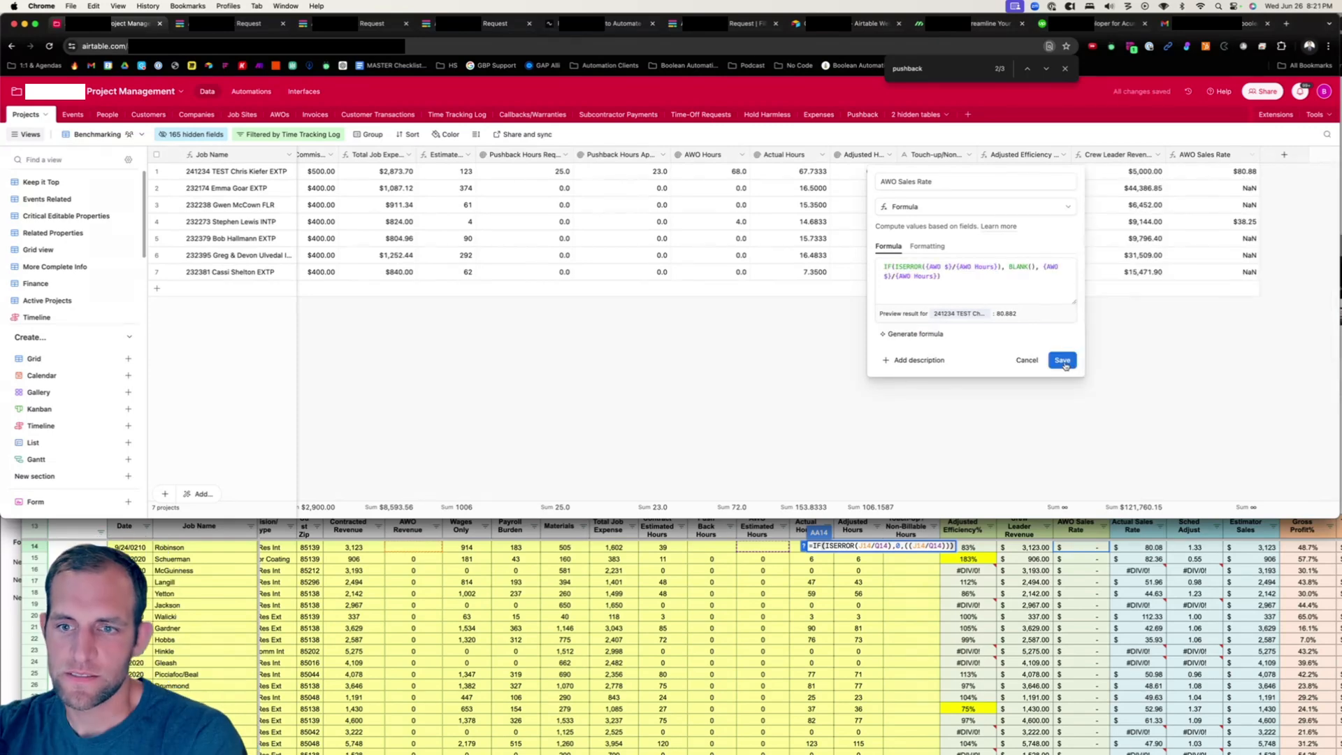
pyautogui.click(1068, 361)
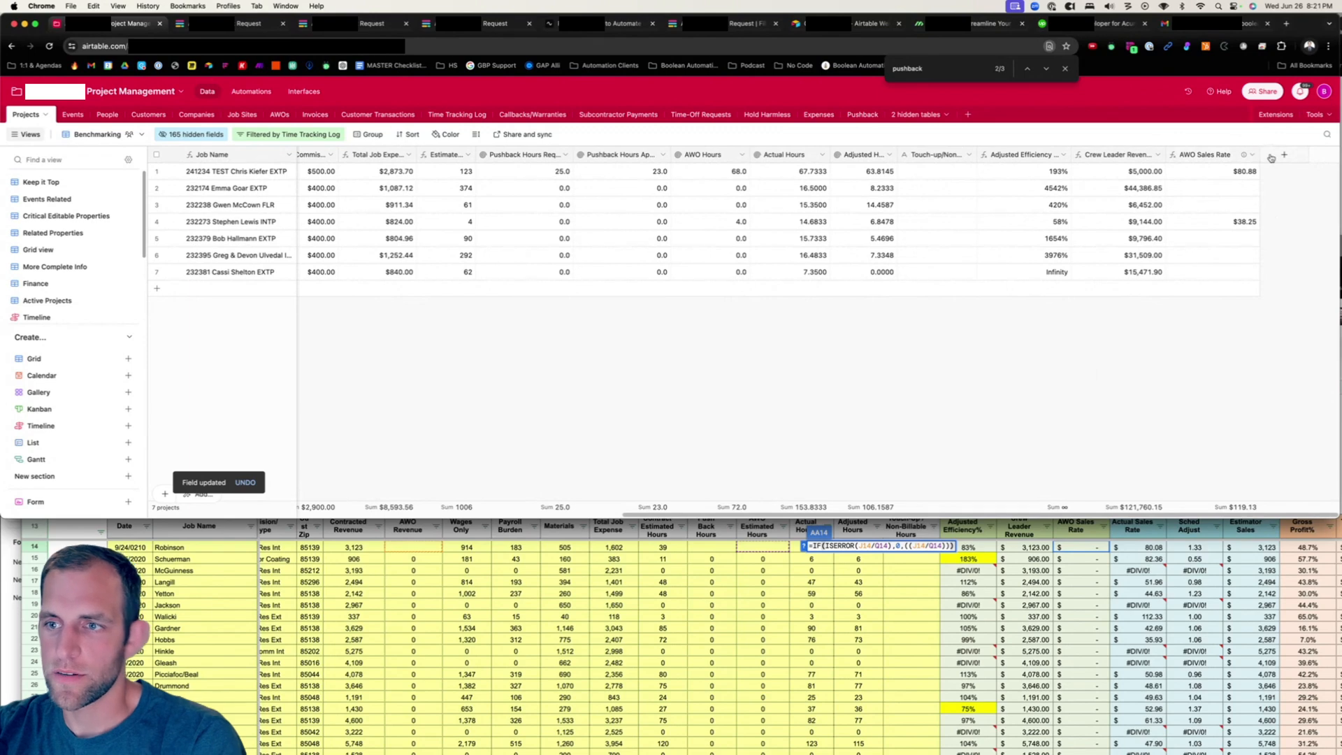
# Switch to the benchmarking Google Sheet and open the Actual Sales Rate formula in cell AB14.
pyautogui.click(1137, 586)
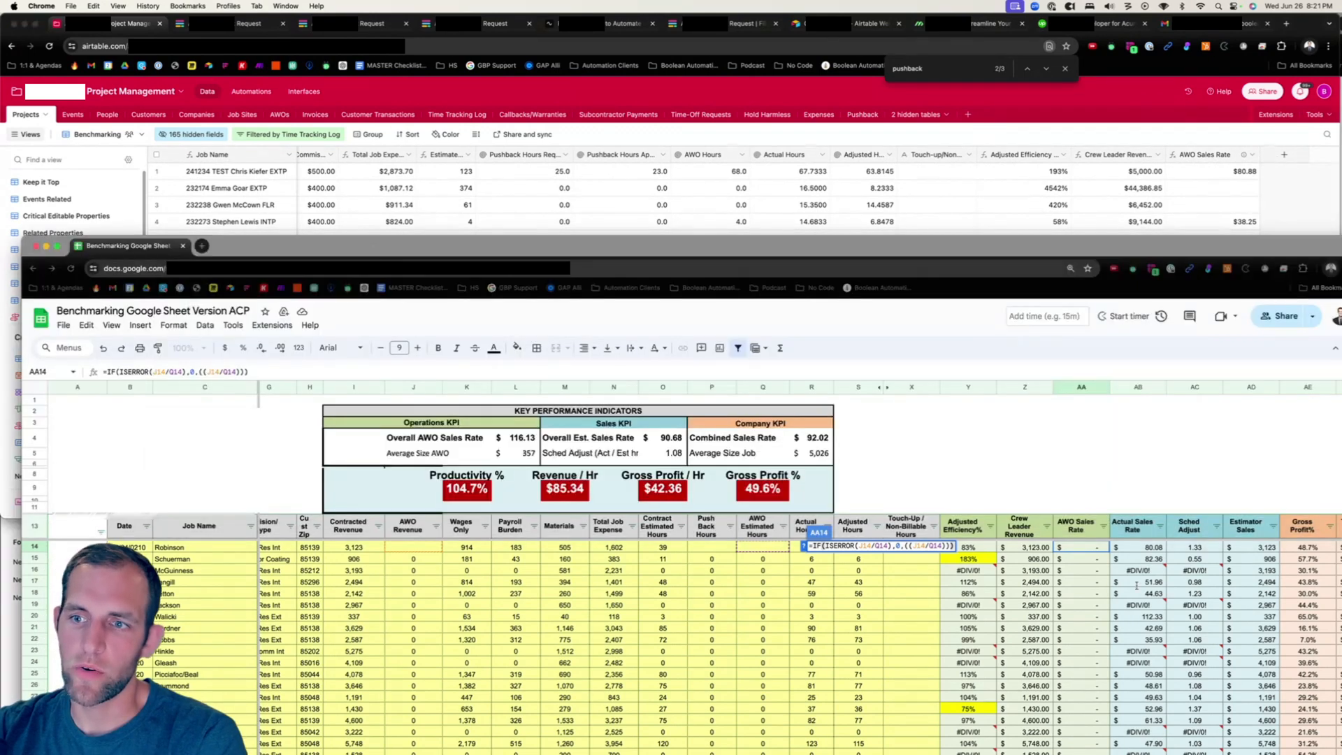
pyautogui.doubleClick(1139, 548)
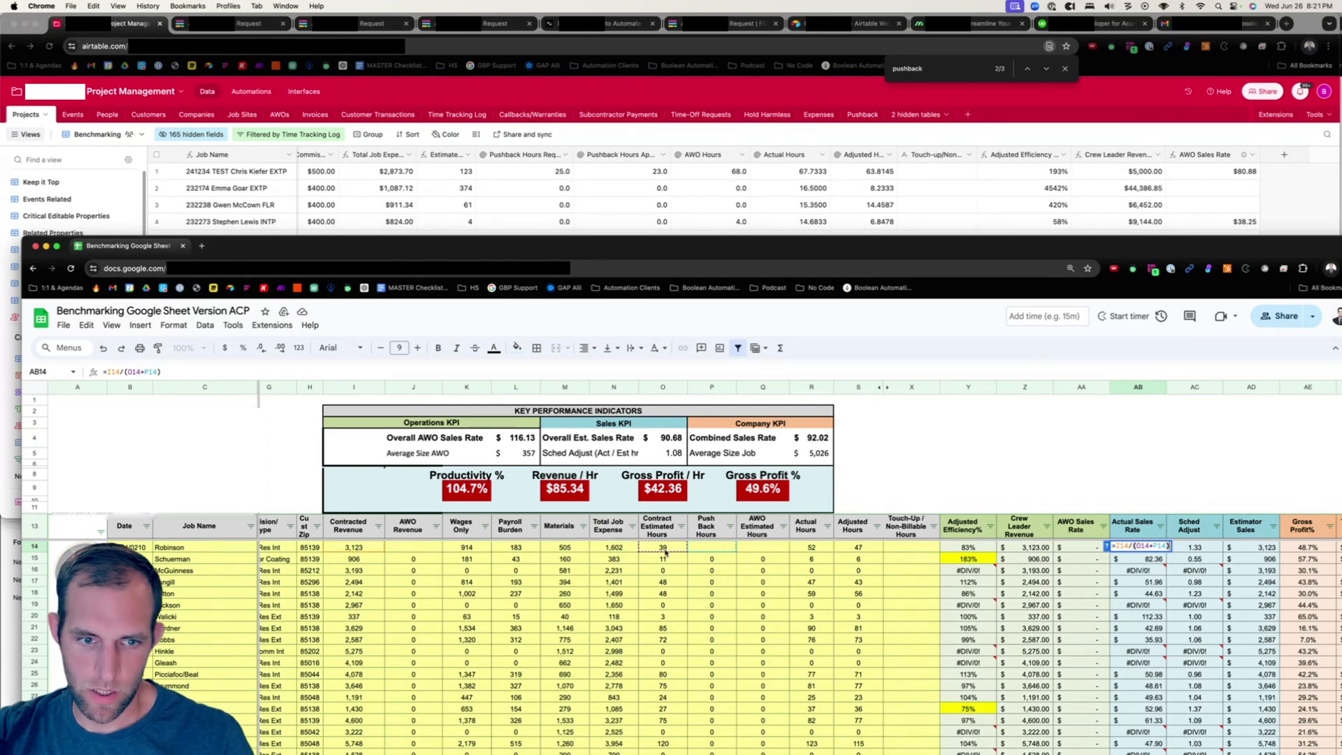
pyautogui.click(1292, 163)
pyautogui.click(1290, 159)
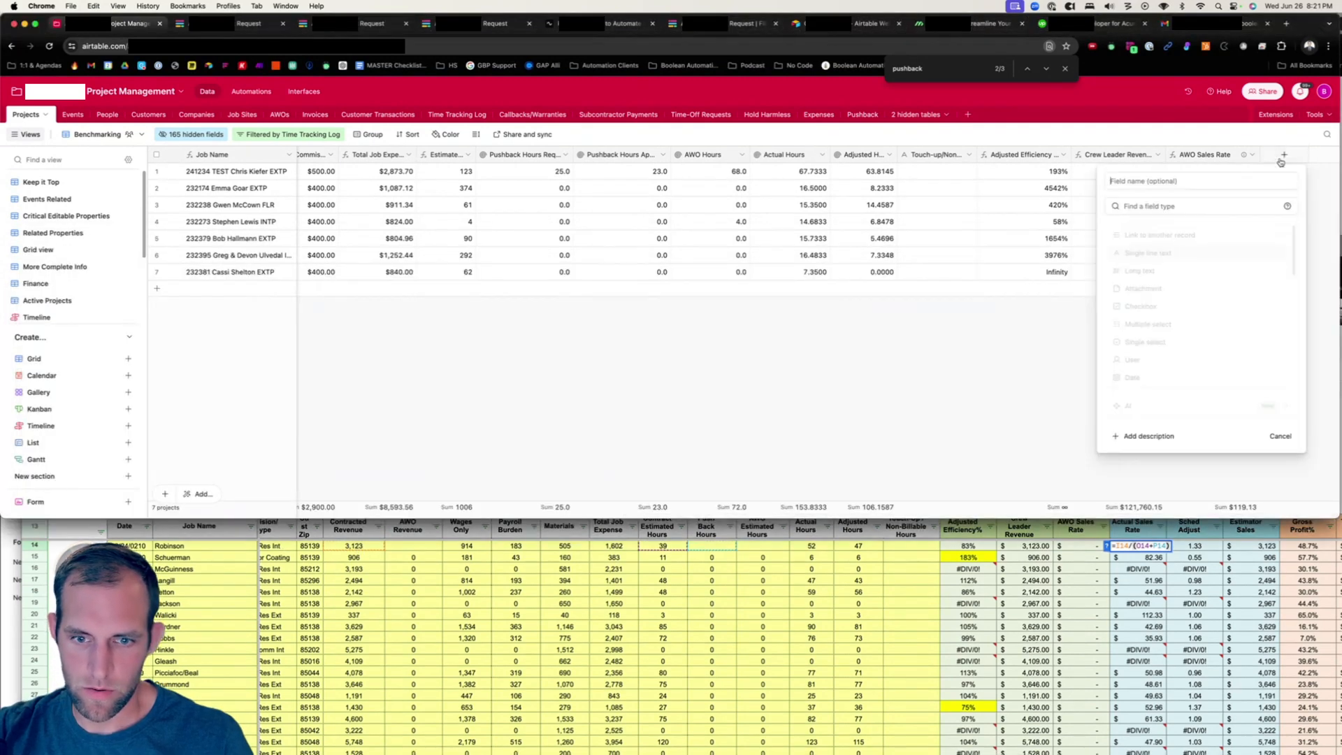
pyautogui.click(1291, 158)
pyautogui.click(1291, 158)
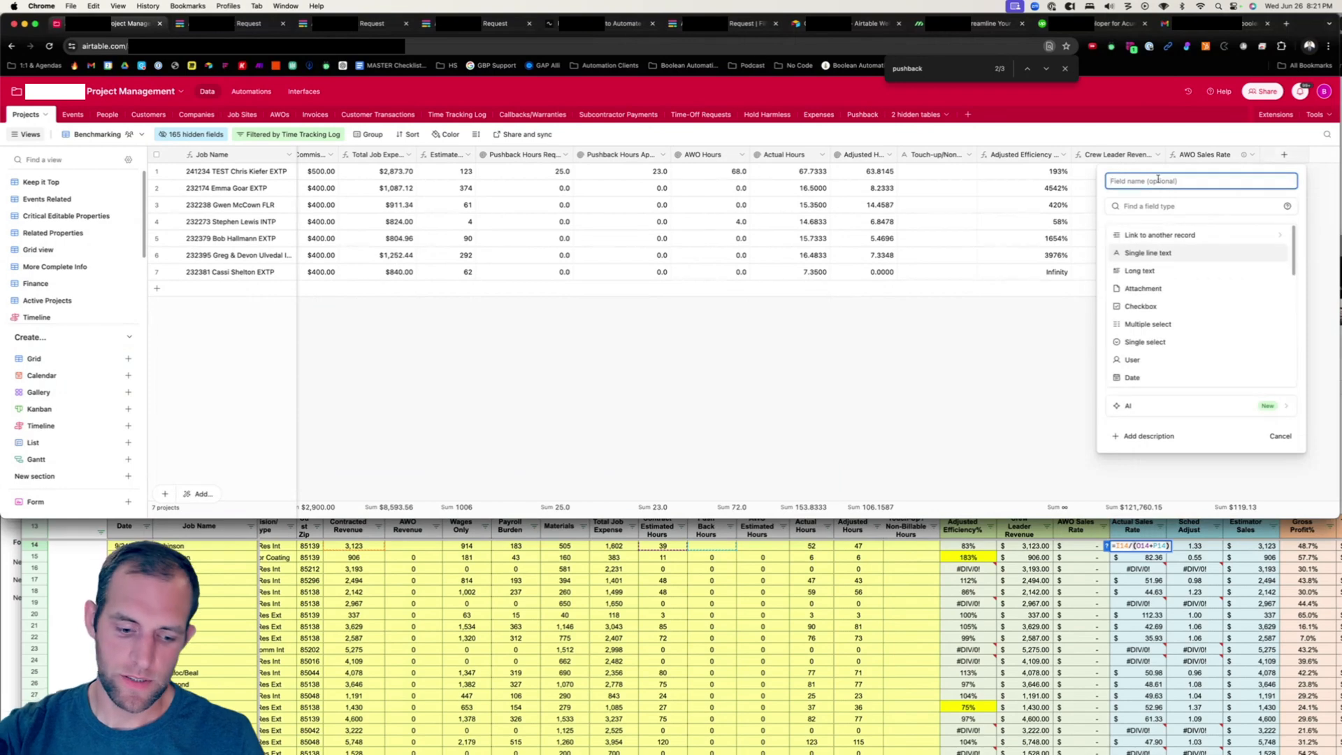
pyautogui.write('Estimate')
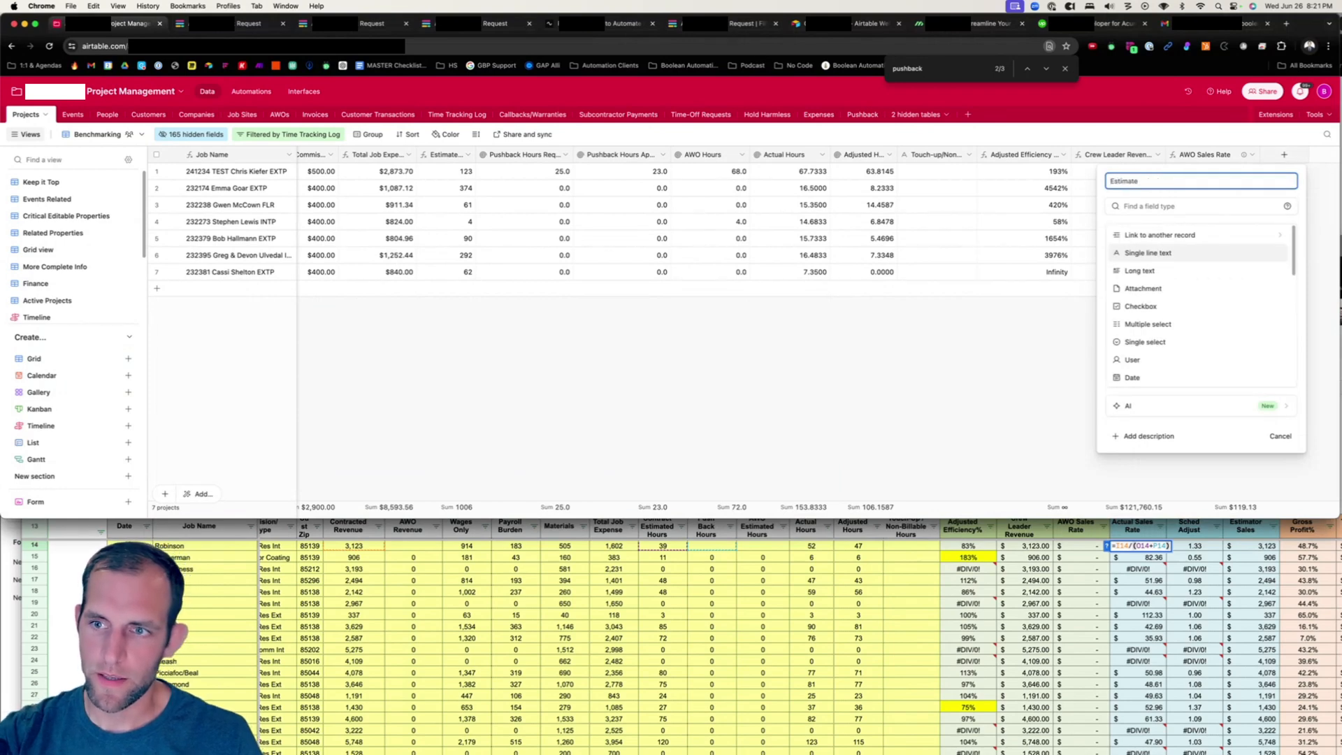
pyautogui.write('d Sales Rate')
pyautogui.click(1155, 206)
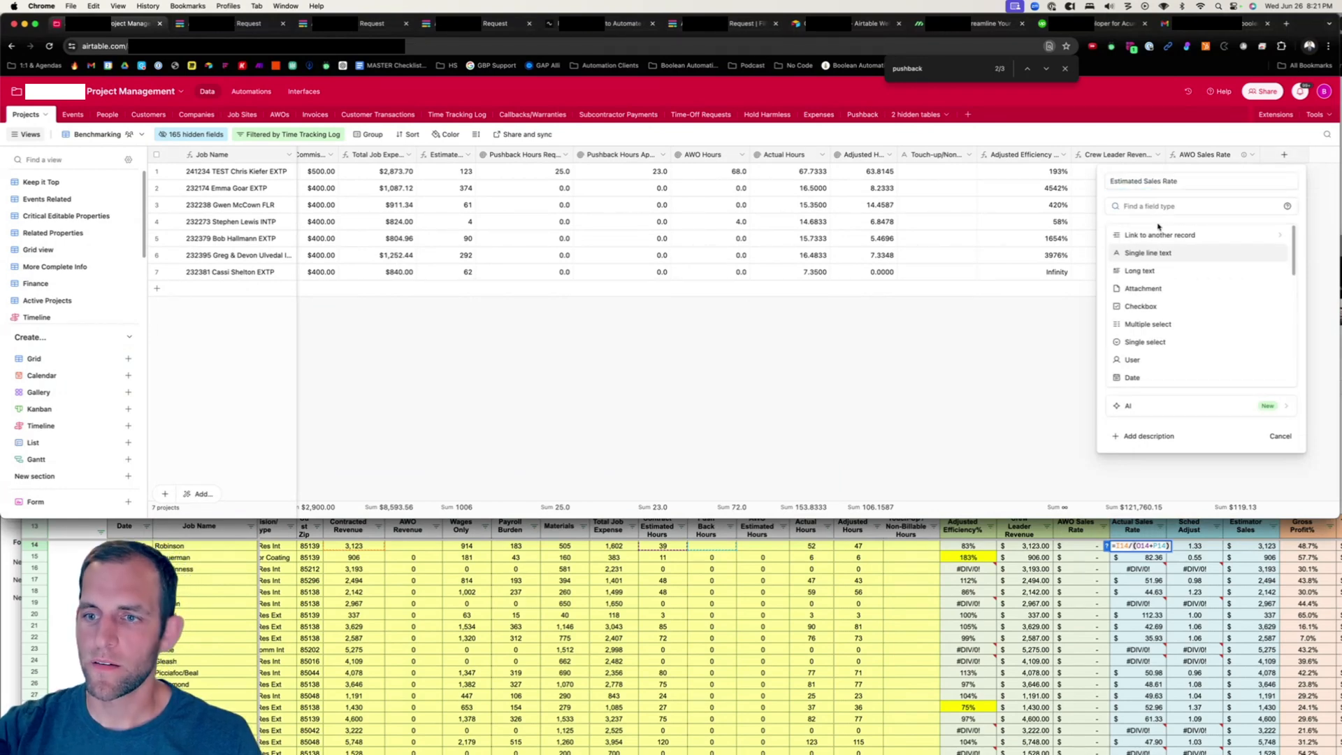
pyautogui.write('form')
pyautogui.press('Return')
pyautogui.click(1273, 332)
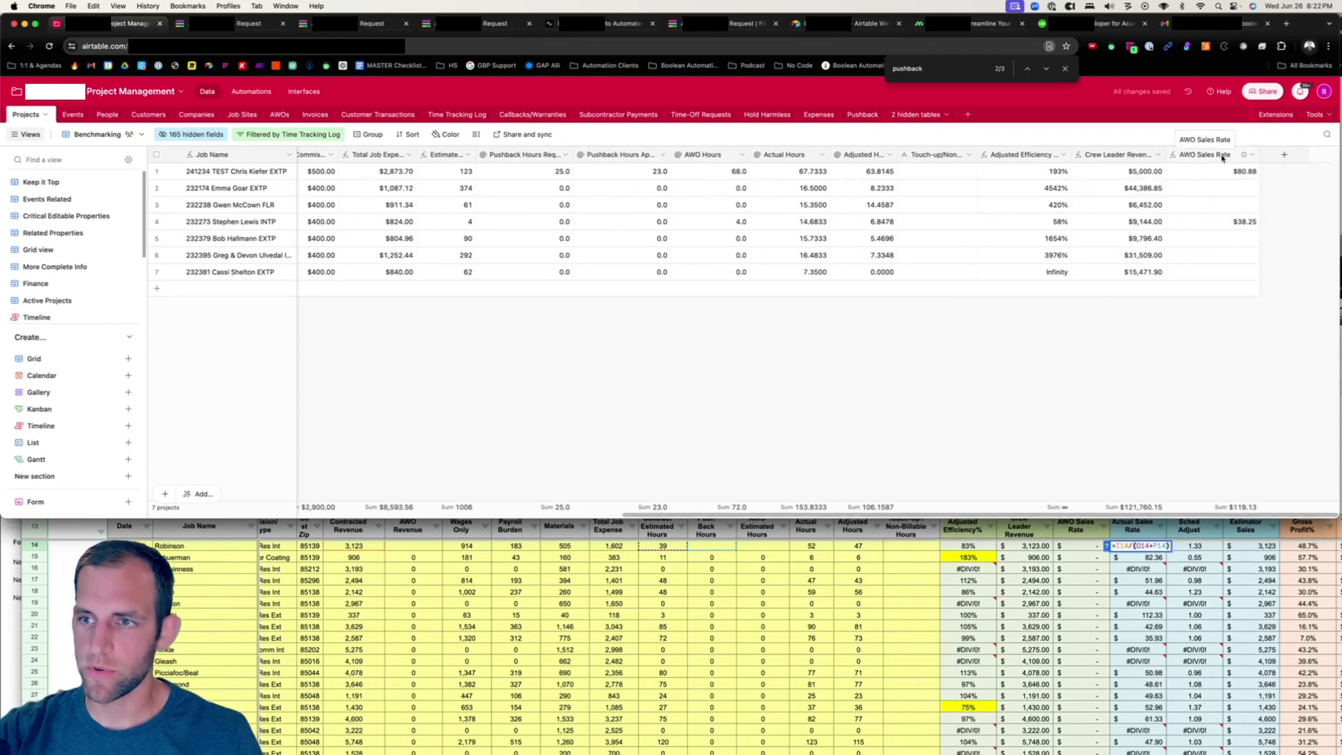
# Duplicate the AWO Sales Rate field in Airtable and rename the copy as Actual Sales Rate.
pyautogui.moveTo(1190, 158); pyautogui.dragTo(1264, 155)
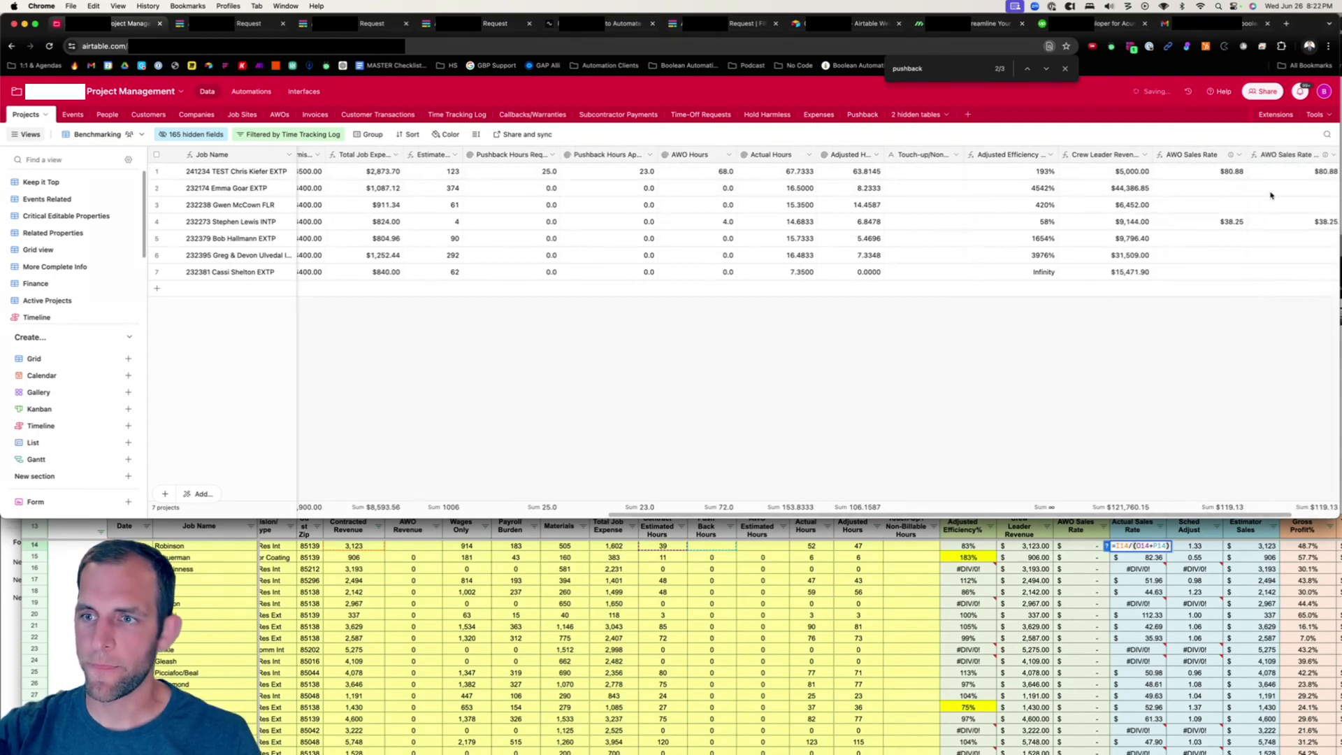
pyautogui.click(1251, 155)
pyautogui.click(1180, 181)
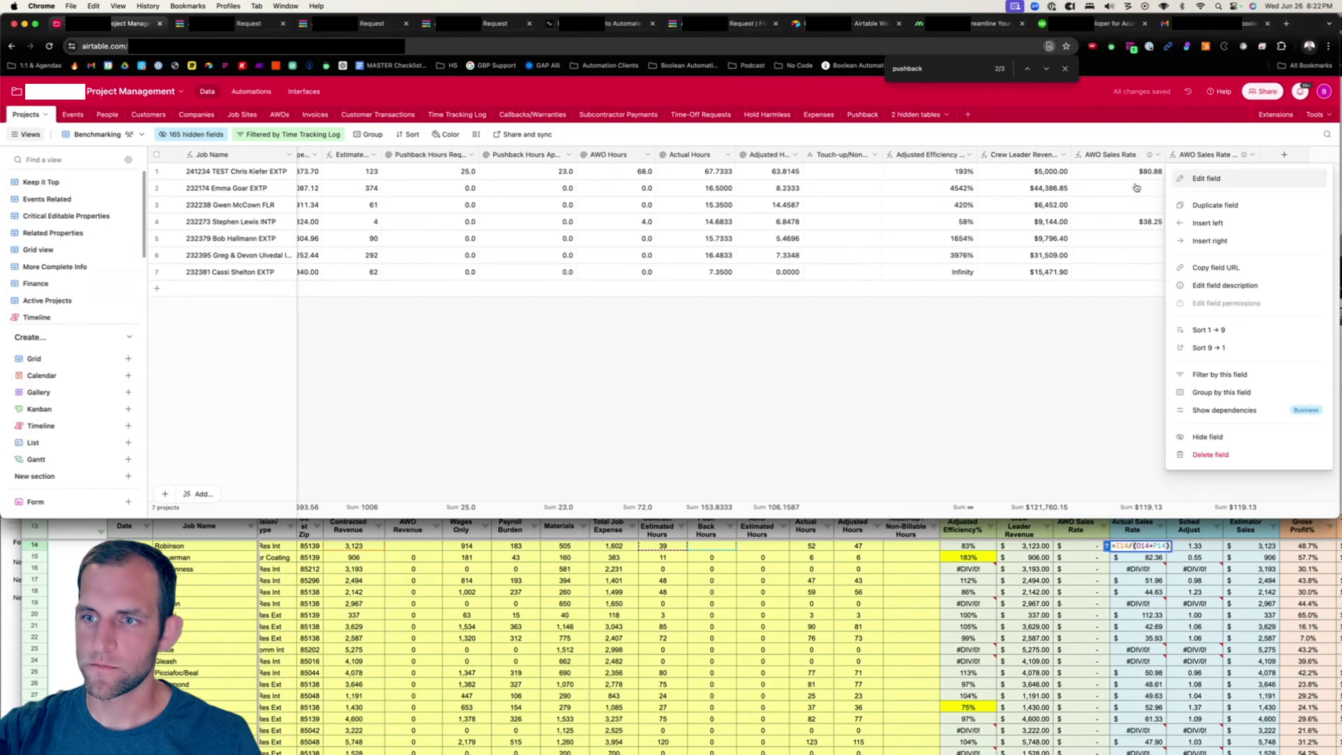
pyautogui.moveTo(897, 183); pyautogui.dragTo(877, 181)
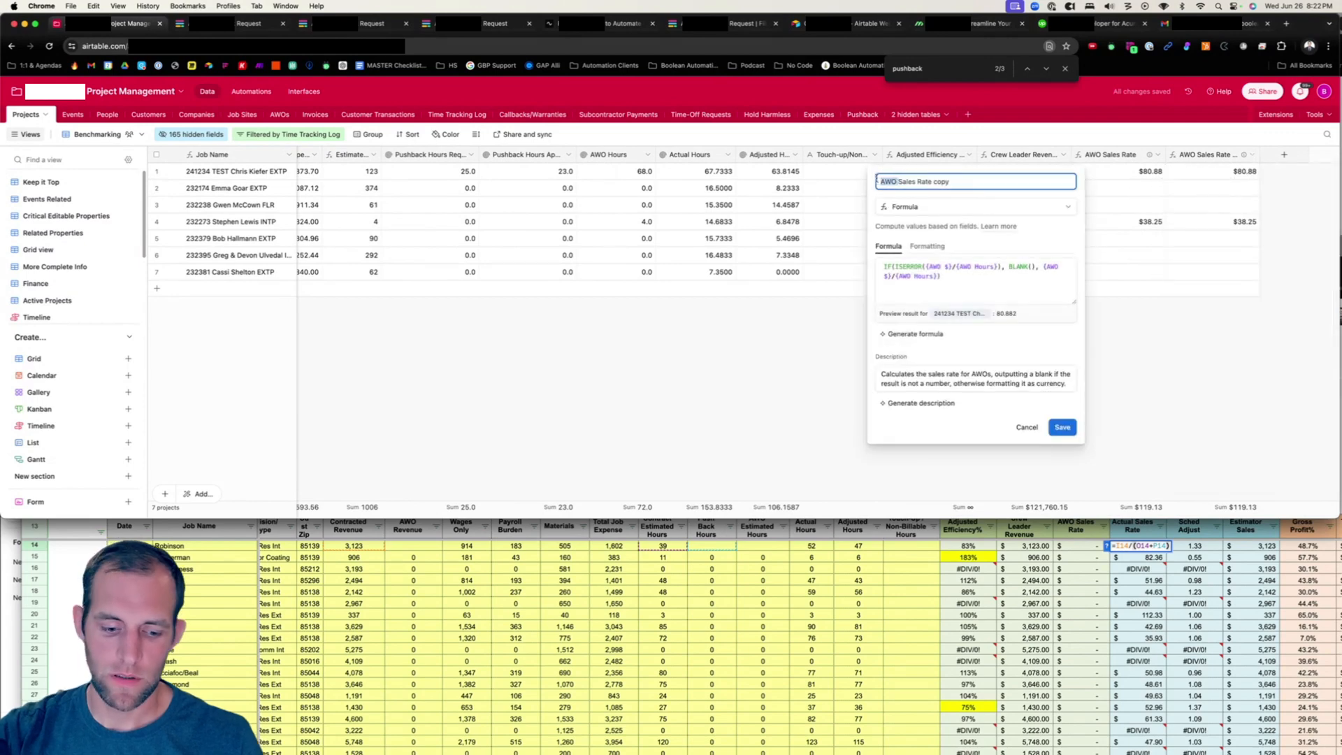
pyautogui.doubleClick(896, 183)
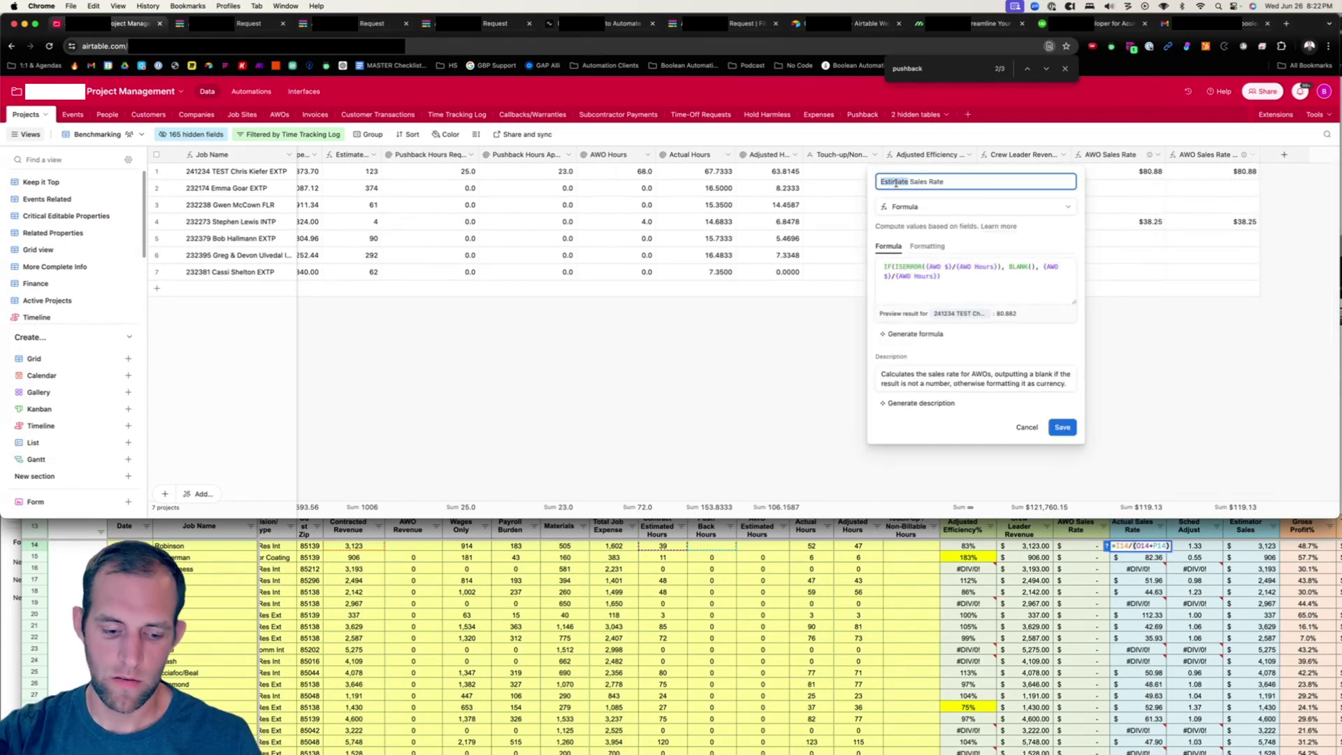
pyautogui.write('Actual')
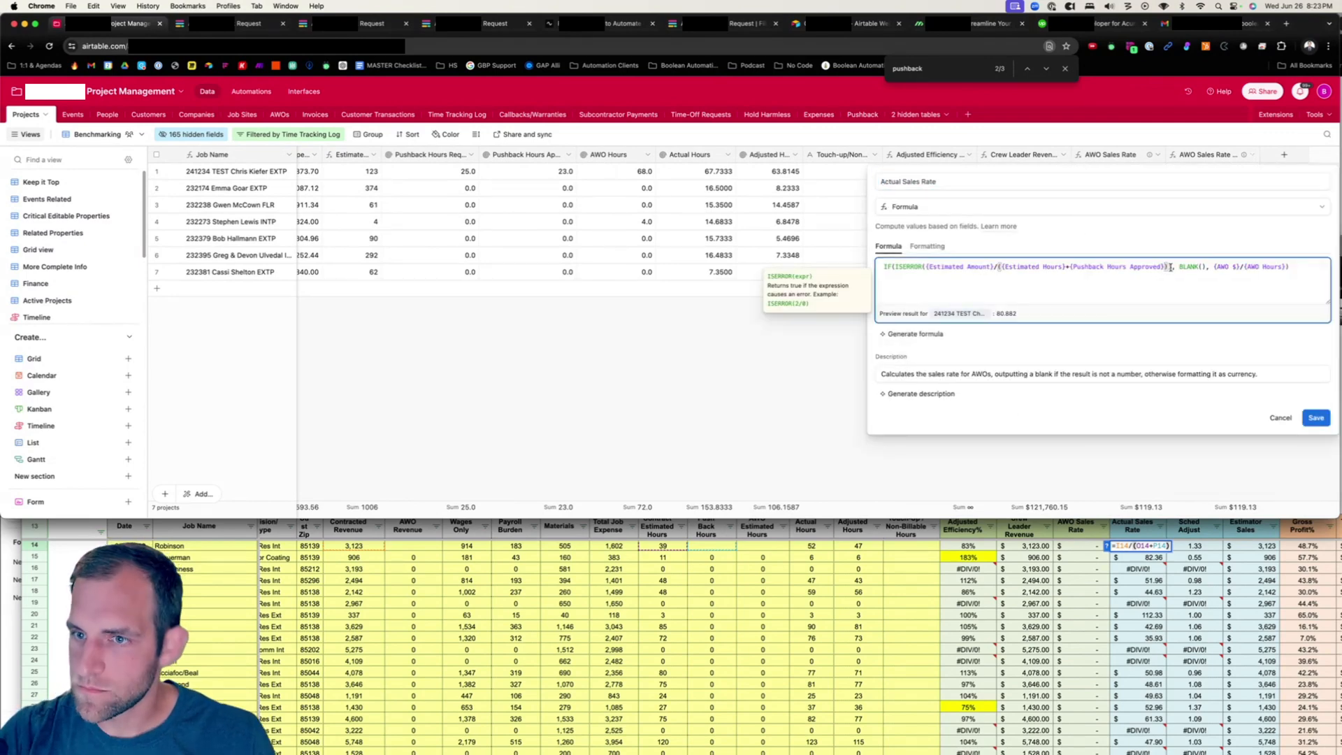
# Use {Estimated Amount}/({Estimated Hours}+{Pushback Hours Approved}) as the non-error result in the Actual Sales Rate formula and save the field.
pyautogui.moveTo(1171, 267); pyautogui.dragTo(939, 266)
pyautogui.press('super+c')
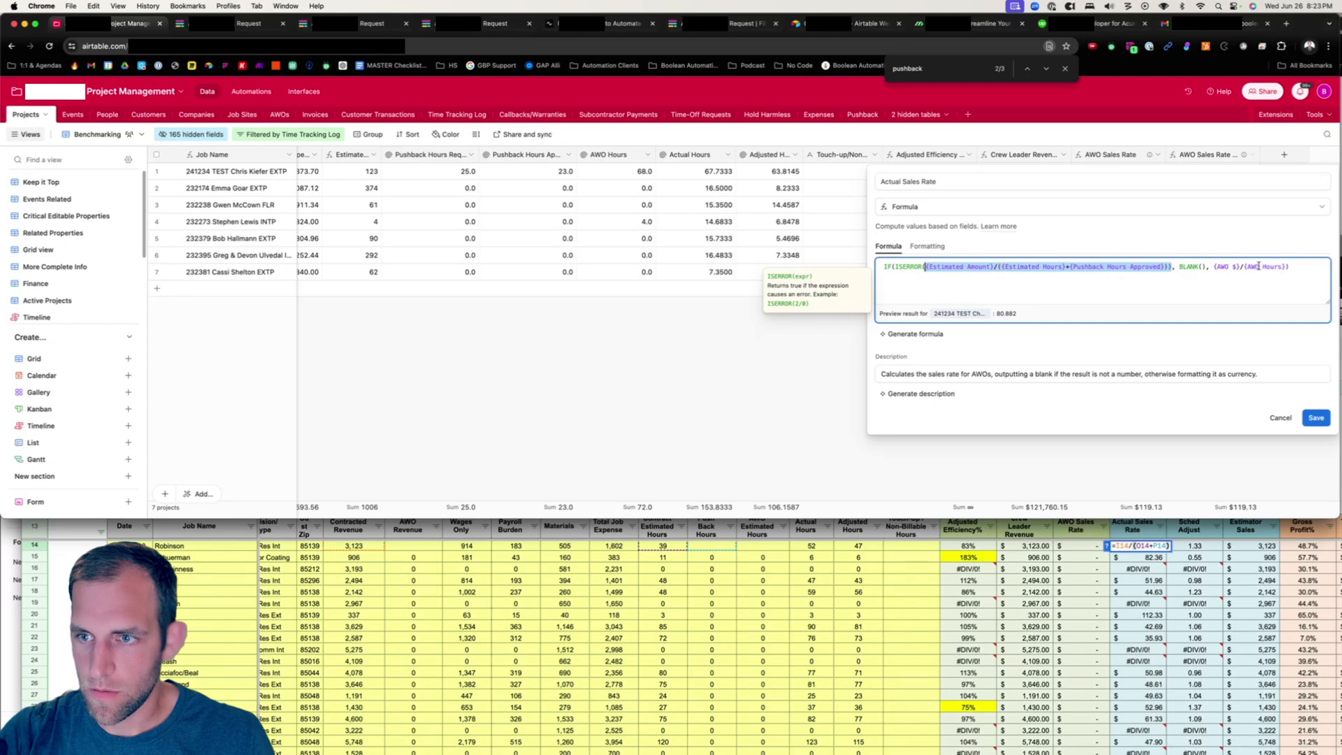
pyautogui.moveTo(1214, 267); pyautogui.dragTo(1290, 267)
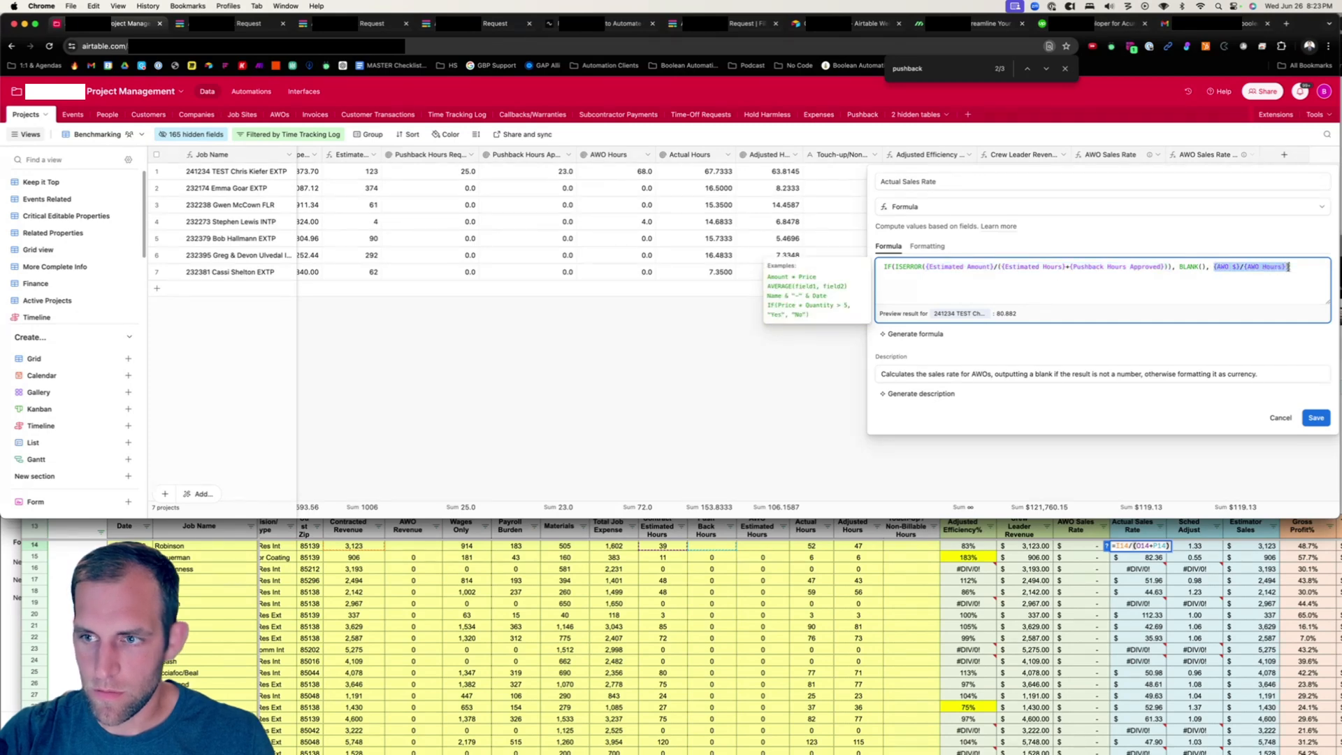
pyautogui.press('super+v')
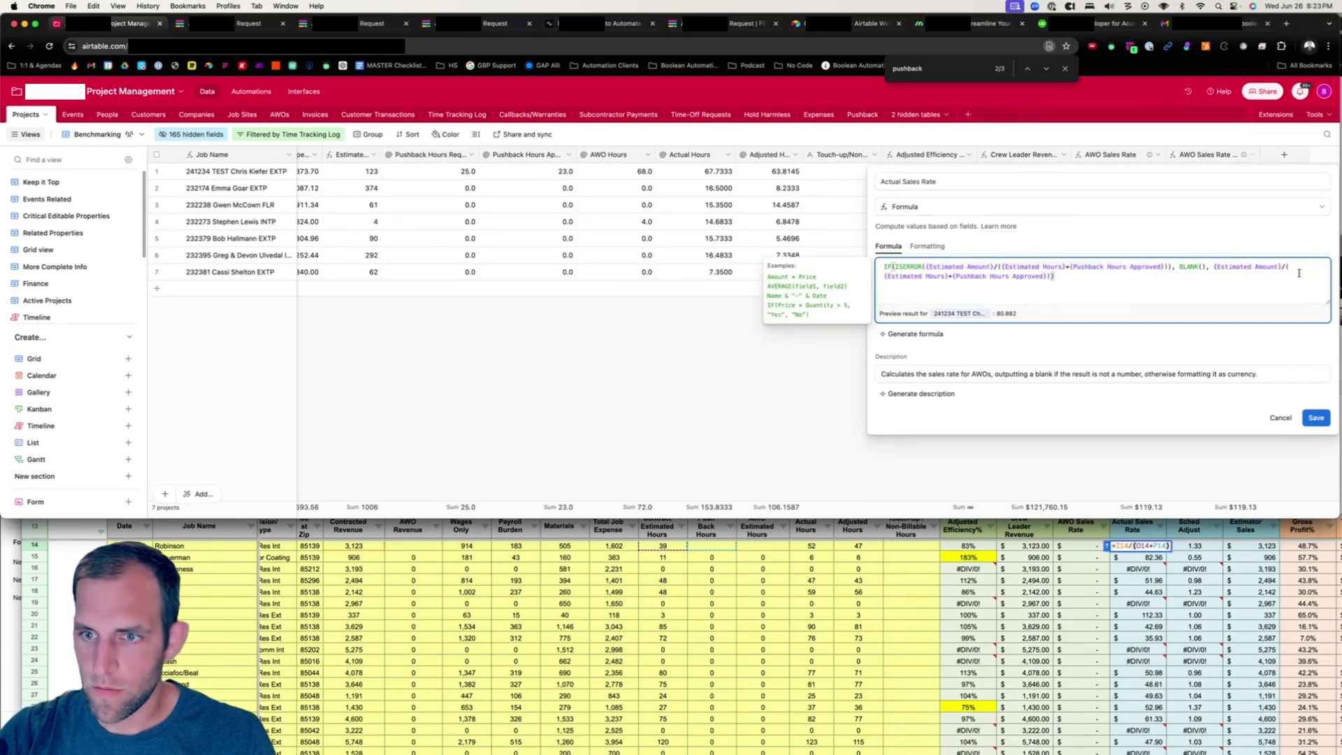
pyautogui.click(1314, 420)
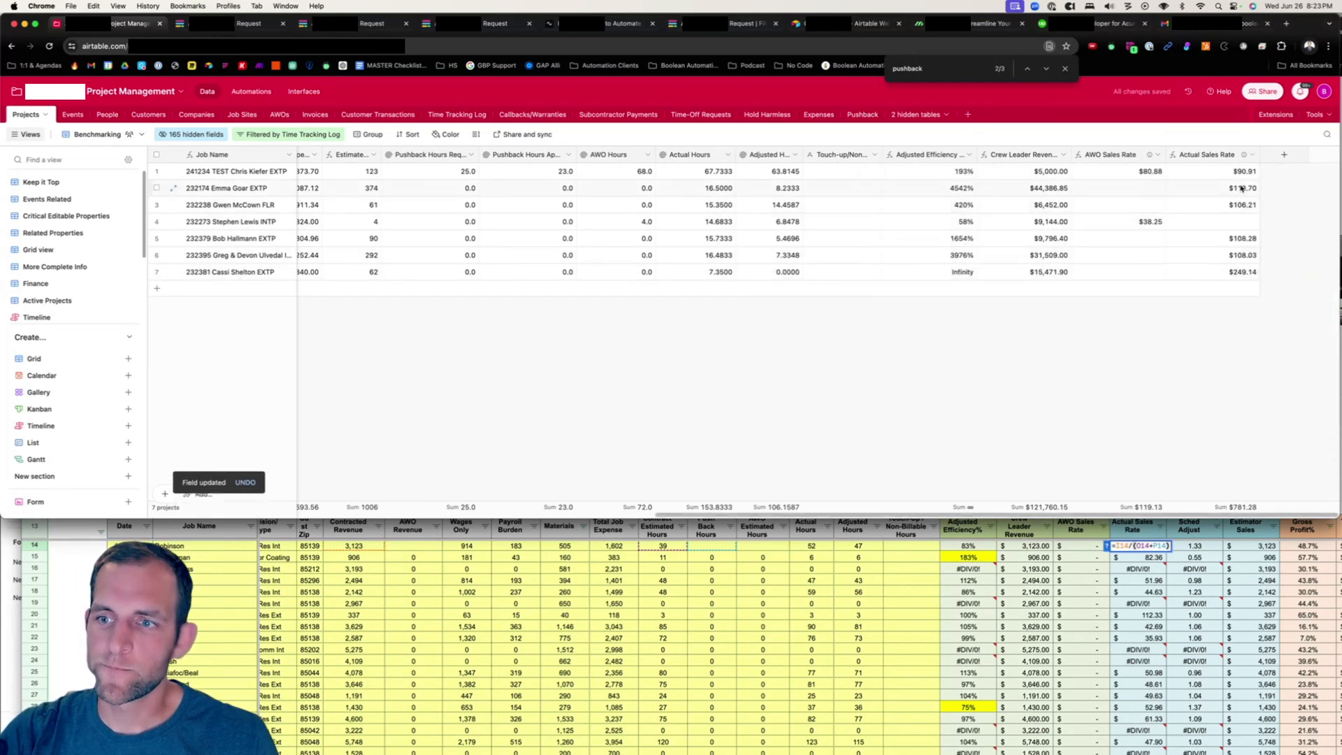
pyautogui.click(1244, 172)
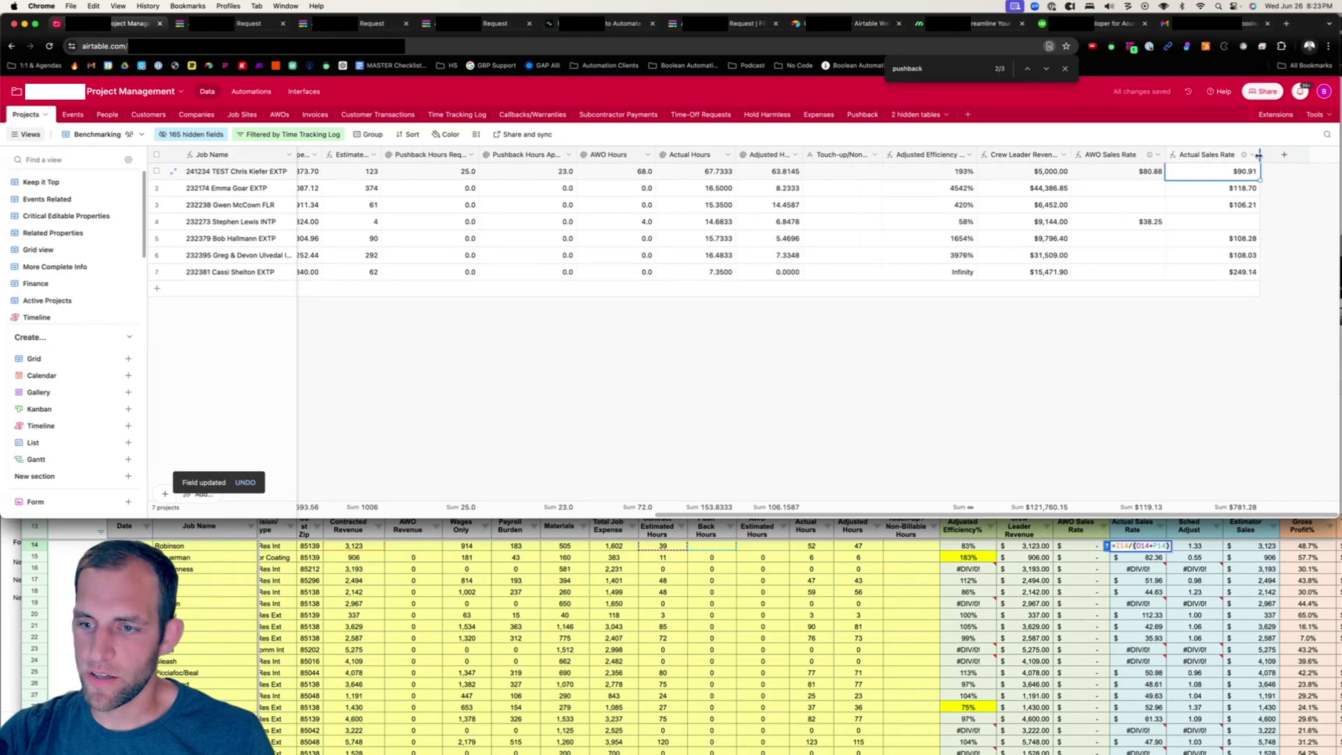
# Open the Sched Adjust formula in the sheet's cell AC18, then duplicate Airtable's Actual Sales Rate field and open the copy for editing.
pyautogui.click(1196, 568)
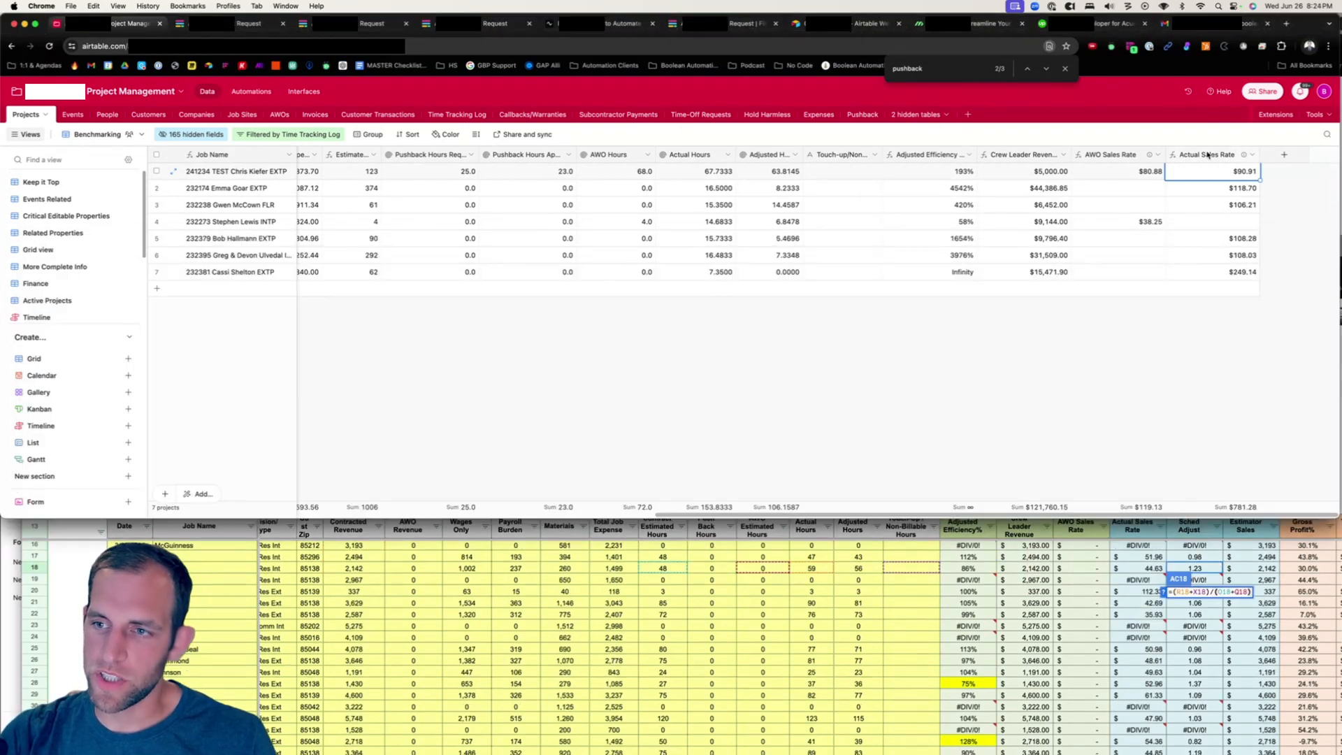
pyautogui.moveTo(1212, 155); pyautogui.dragTo(1270, 157)
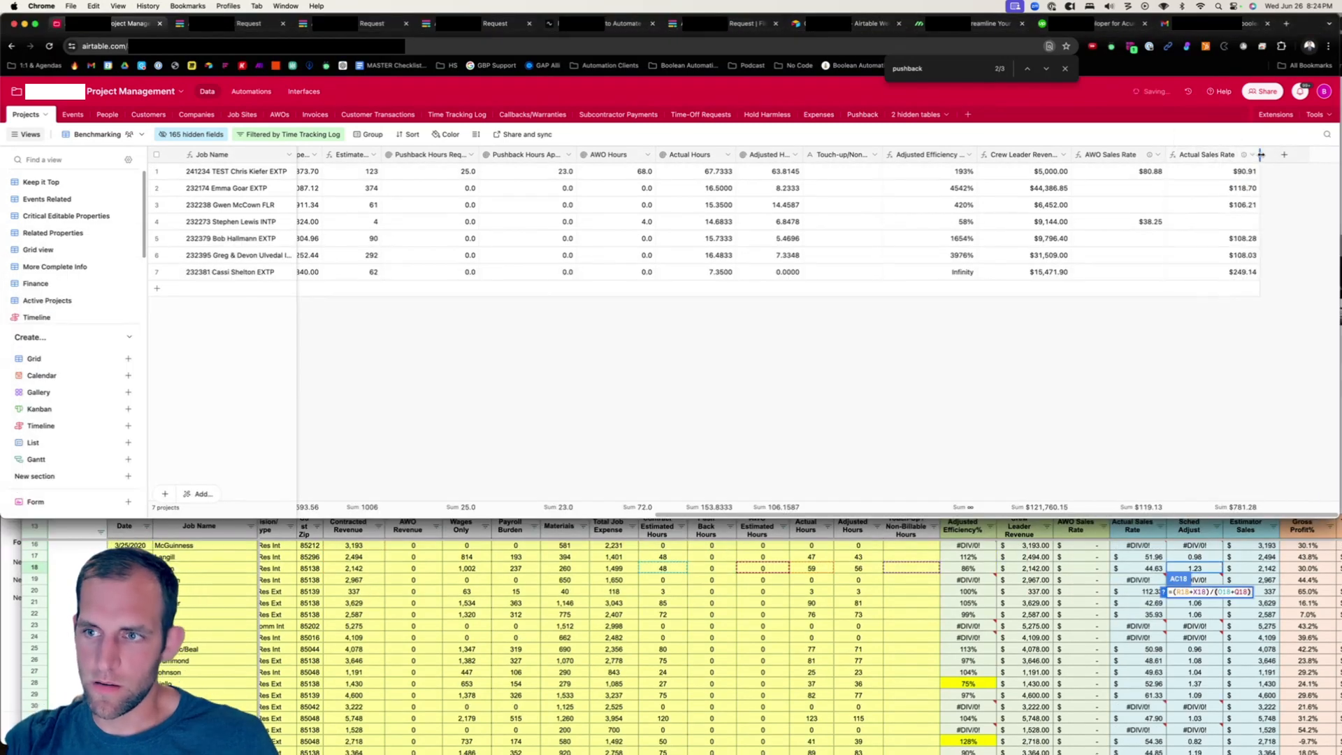
pyautogui.hscroll(2, 1282, 185)
pyautogui.click(1253, 155)
pyautogui.click(1182, 181)
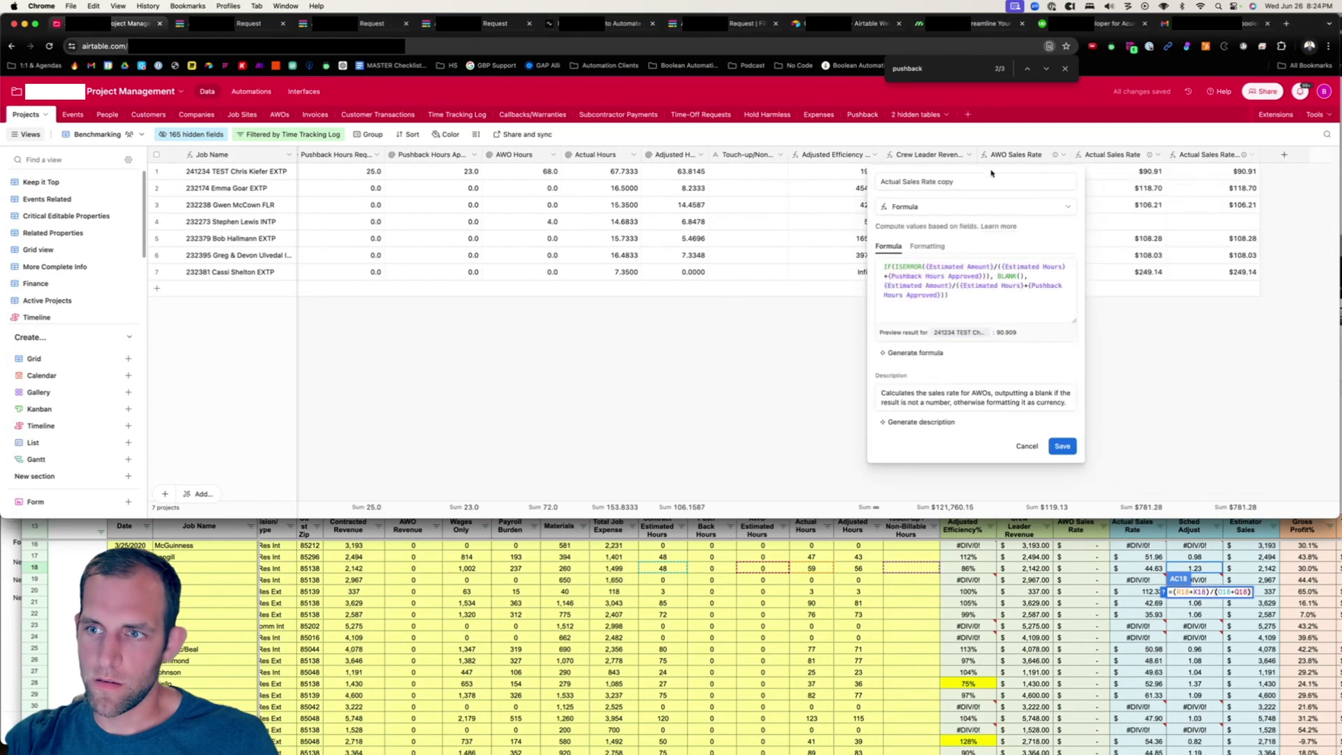
# Rename the duplicated Actual Sales Rate field as Schedule Adjust.
pyautogui.click(927, 182)
pyautogui.doubleClick(891, 181)
pyautogui.write('Schedule')
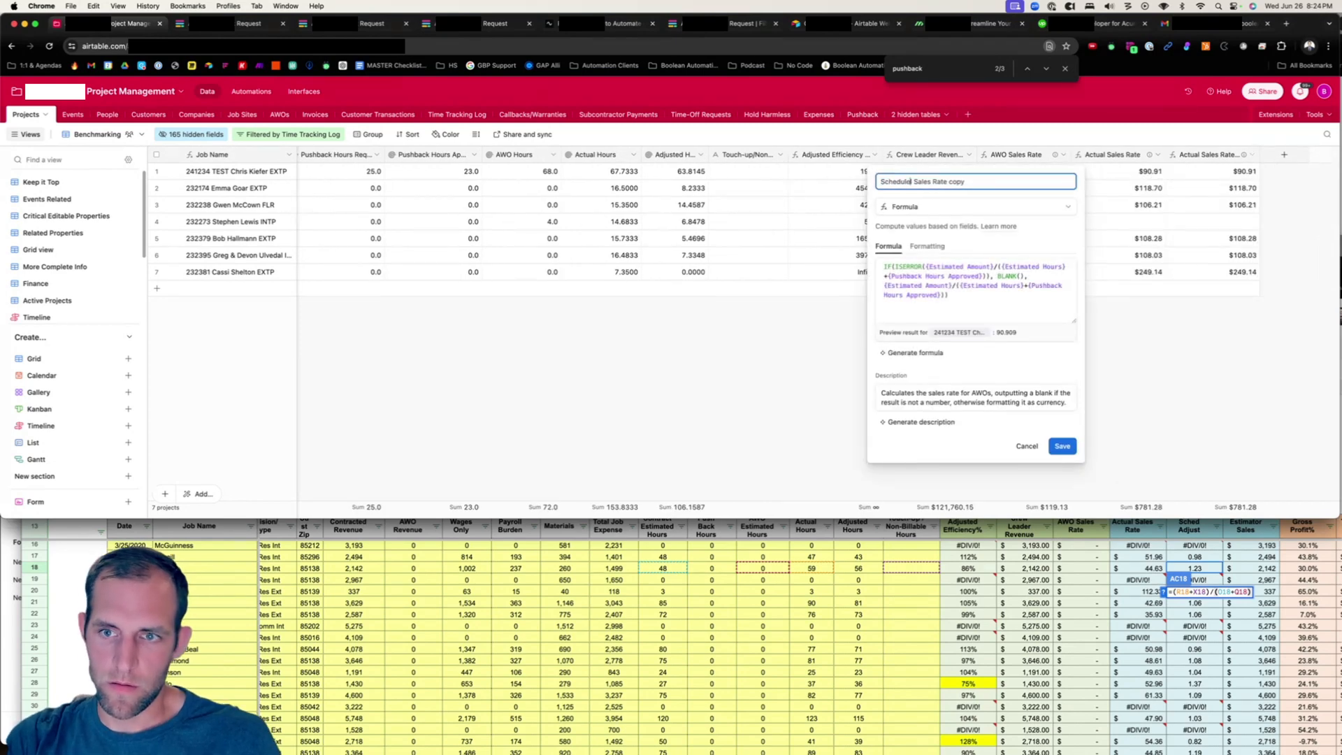
pyautogui.write(' Adjusted')
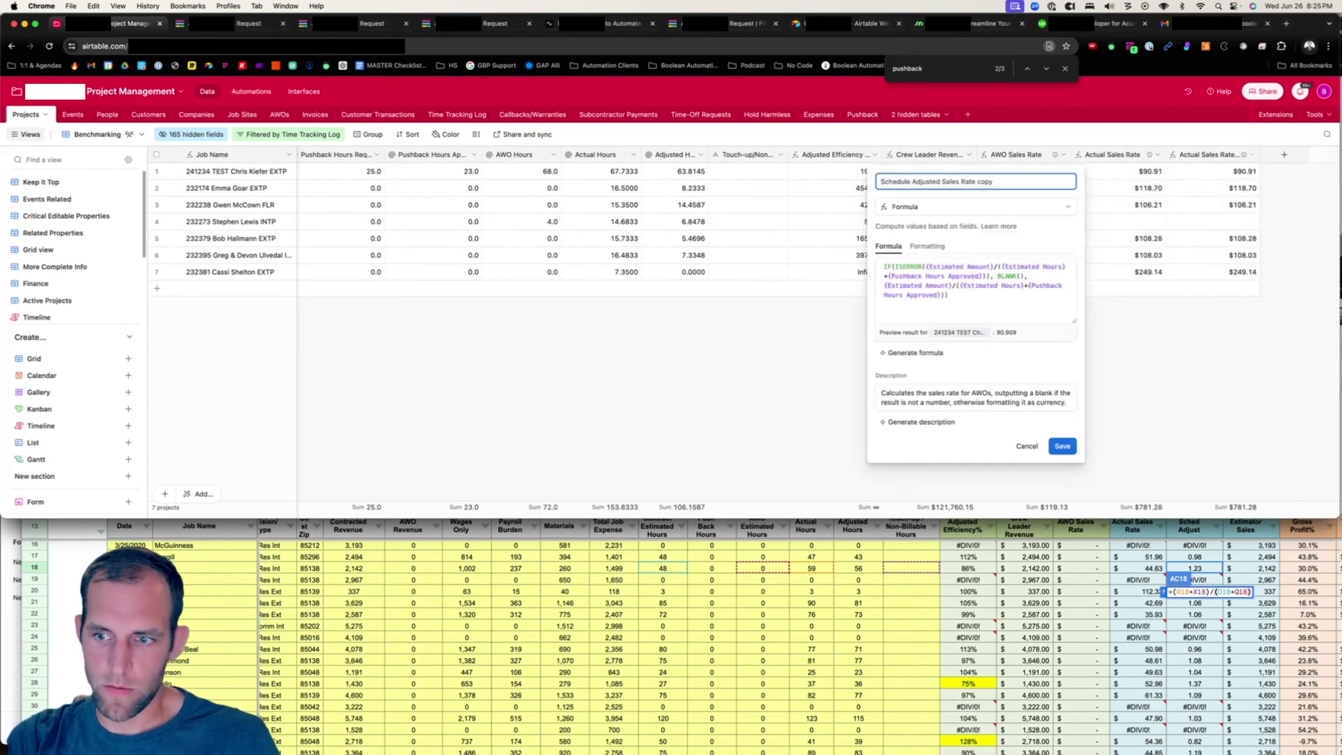
pyautogui.moveTo(1021, 184); pyautogui.dragTo(932, 180)
pyautogui.press('BackSpace')
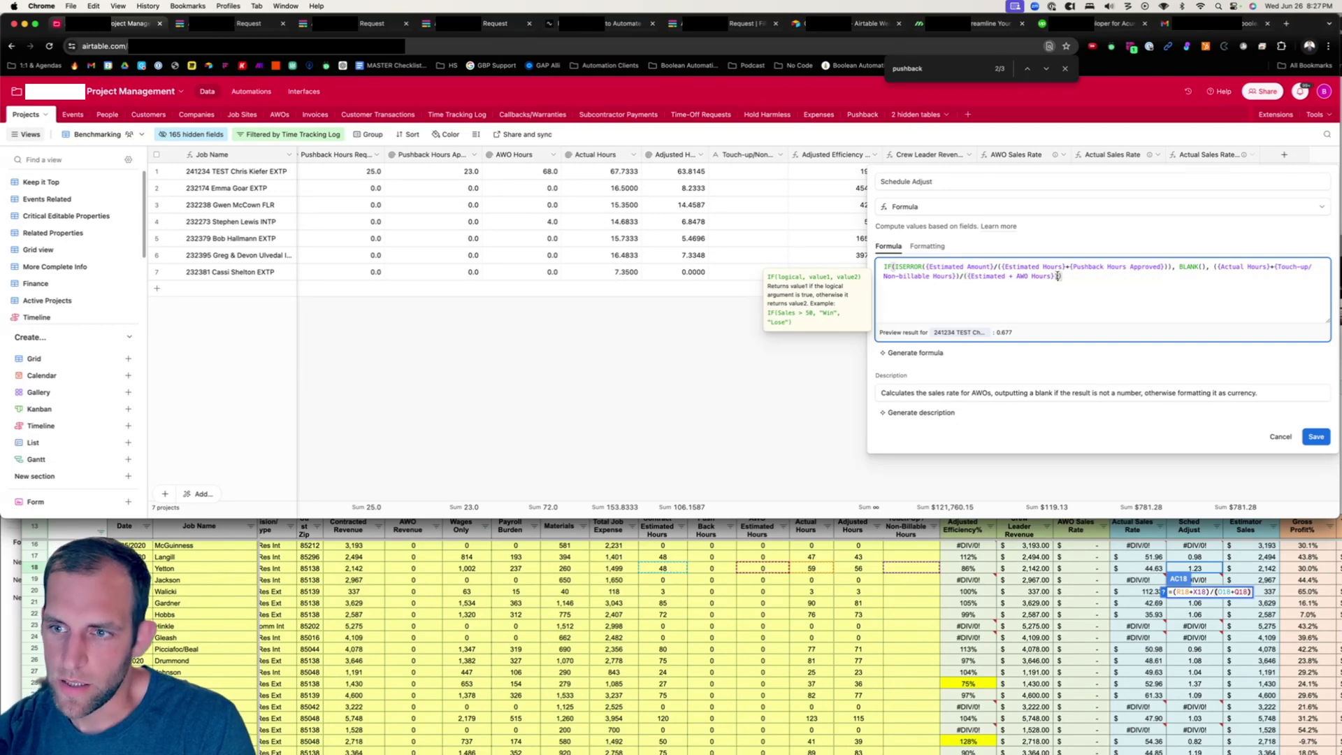
# Replace the ISERROR expression with ({Actual Hours}+{Touch-up/Non-billable Hours})/({Estimated + AWO Hours}) and save the Schedule Adjust field.
pyautogui.moveTo(1057, 276); pyautogui.dragTo(1216, 265)
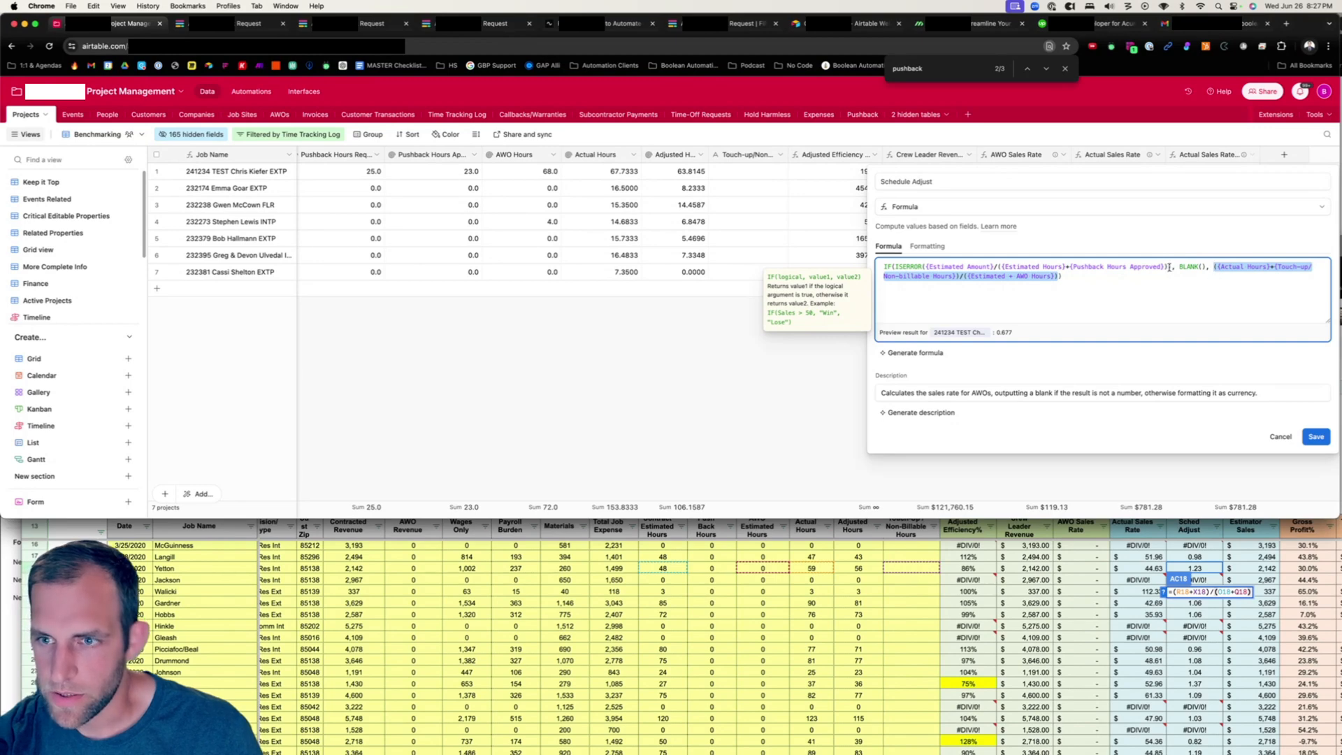
pyautogui.moveTo(1168, 266); pyautogui.dragTo(925, 266)
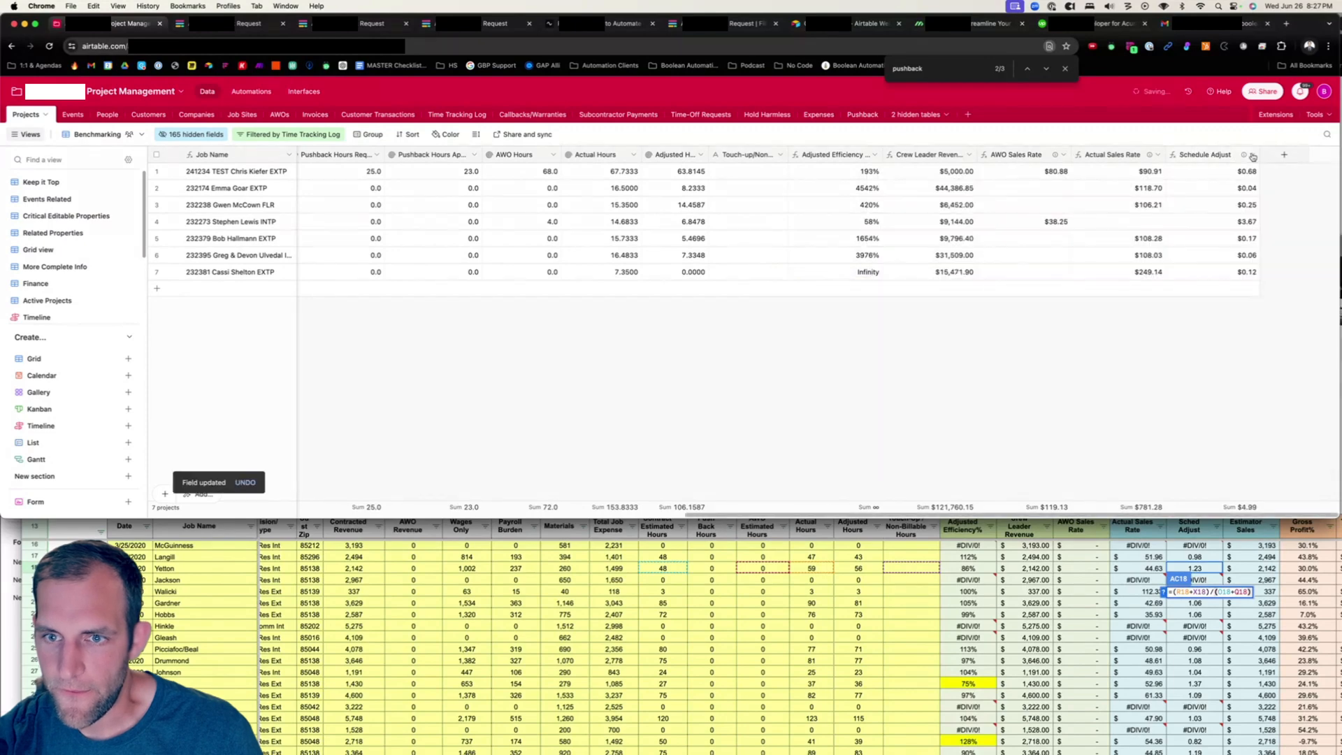
# Format the Schedule Adjust field as a number with 2 decimal places and save it.
pyautogui.click(1252, 154)
pyautogui.click(1190, 180)
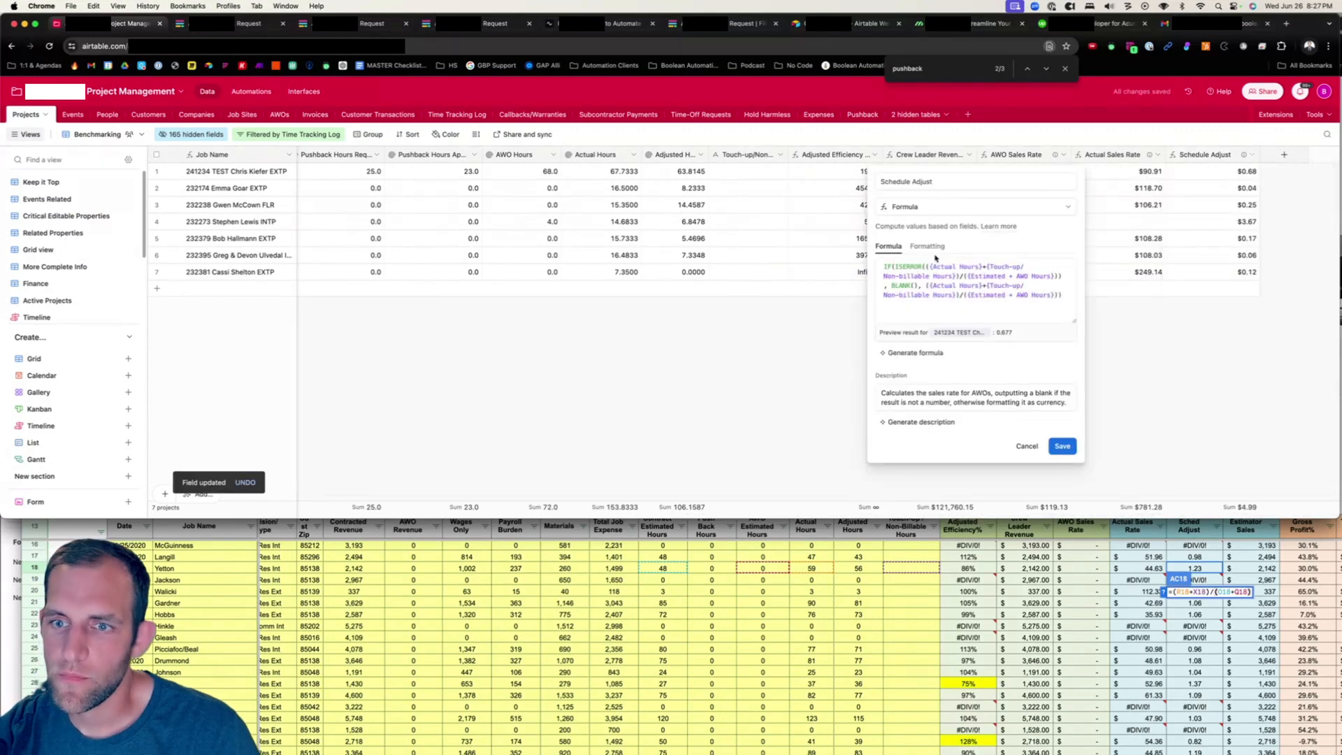
pyautogui.click(927, 246)
pyautogui.click(915, 287)
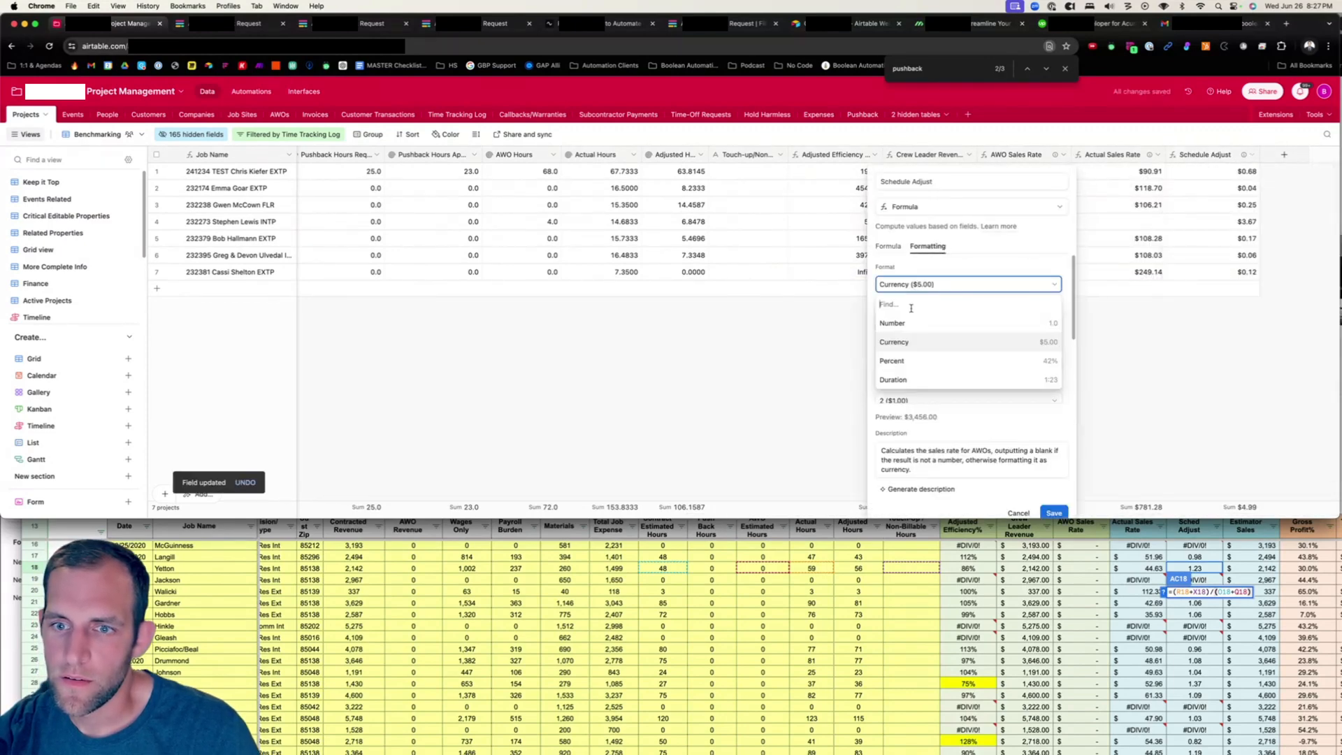
pyautogui.click(907, 330)
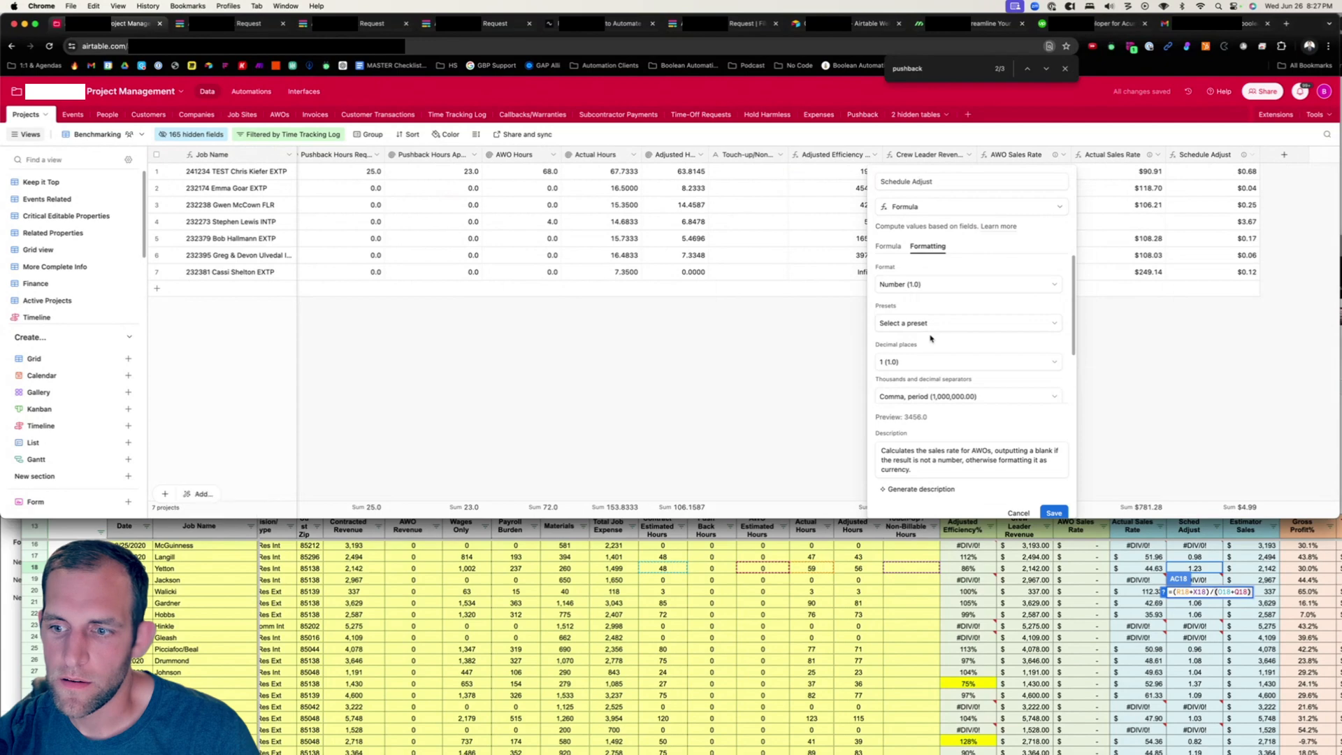
pyautogui.click(926, 365)
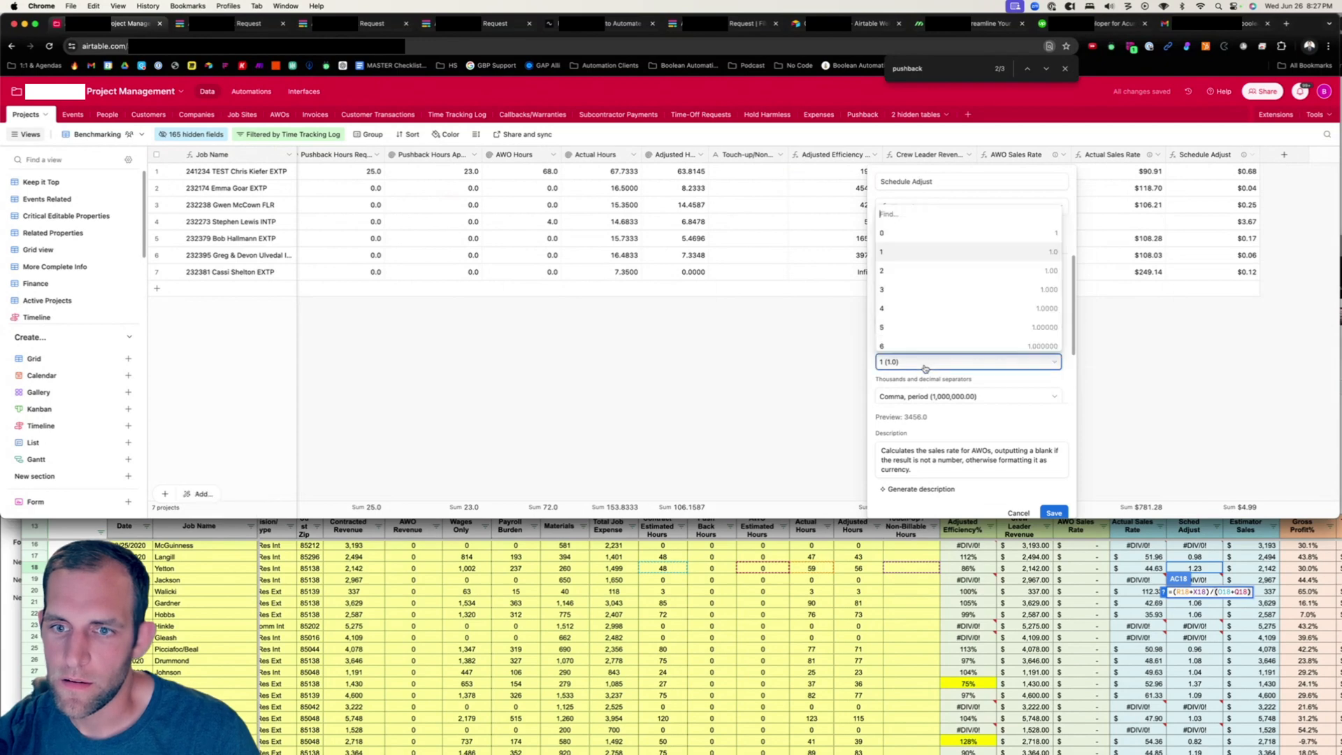
pyautogui.click(918, 268)
pyautogui.click(1055, 514)
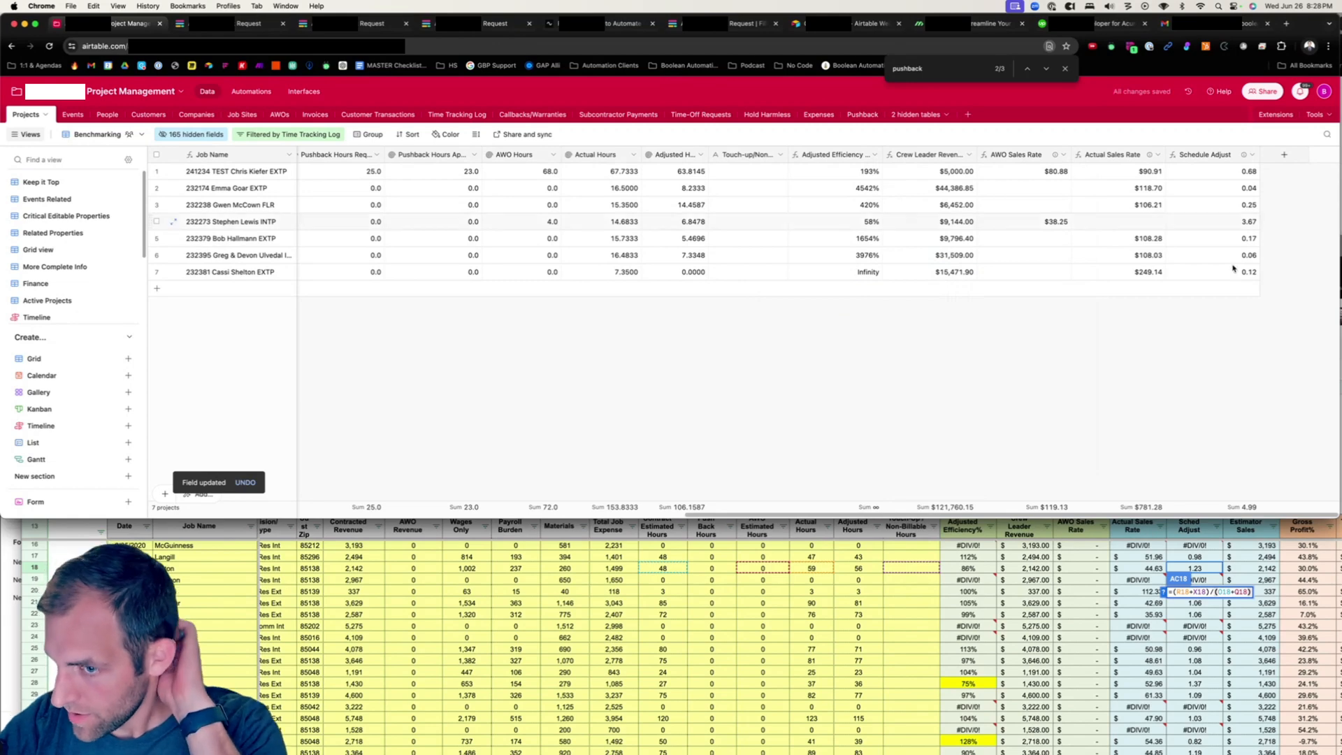
# Check the sheet's Estimator Sales column, then start a new Airtable field named Estimator Sales with the Formula type.
pyautogui.click(1236, 567)
pyautogui.hscroll(2, 1236, 567)
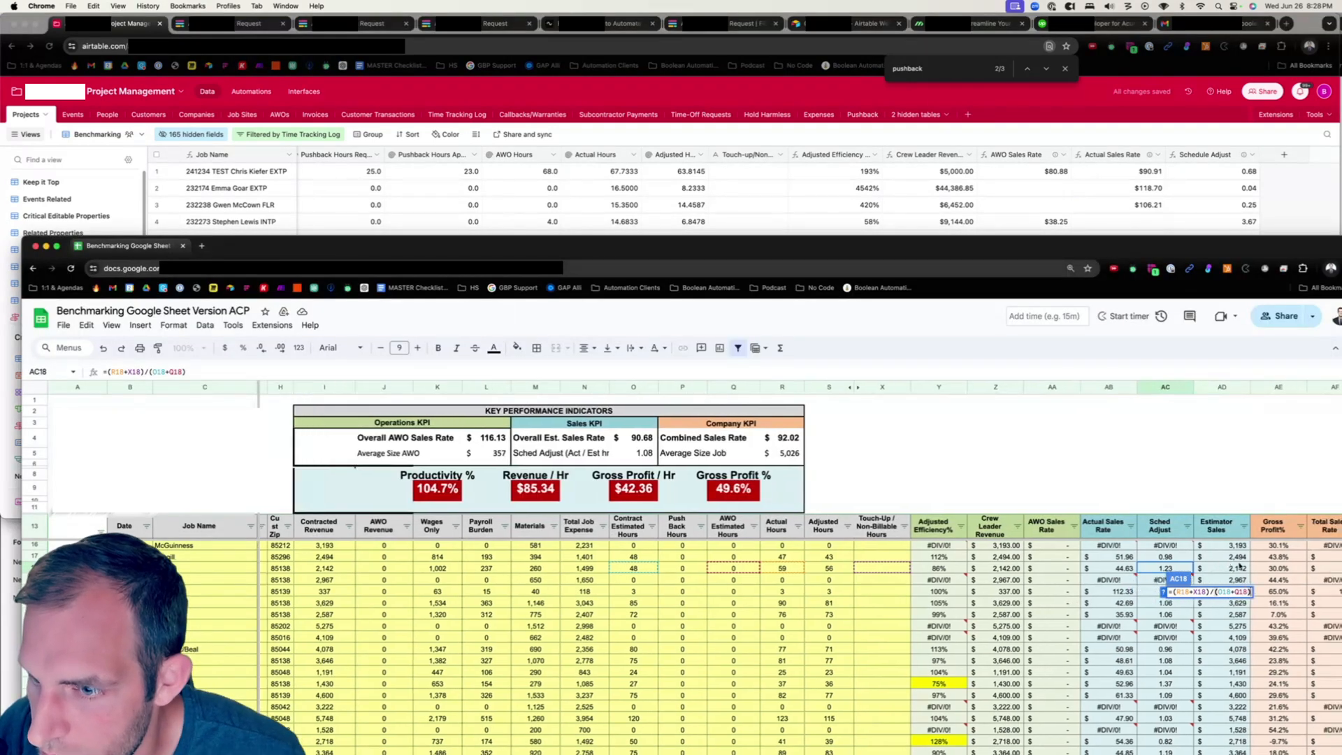
pyautogui.click(1285, 154)
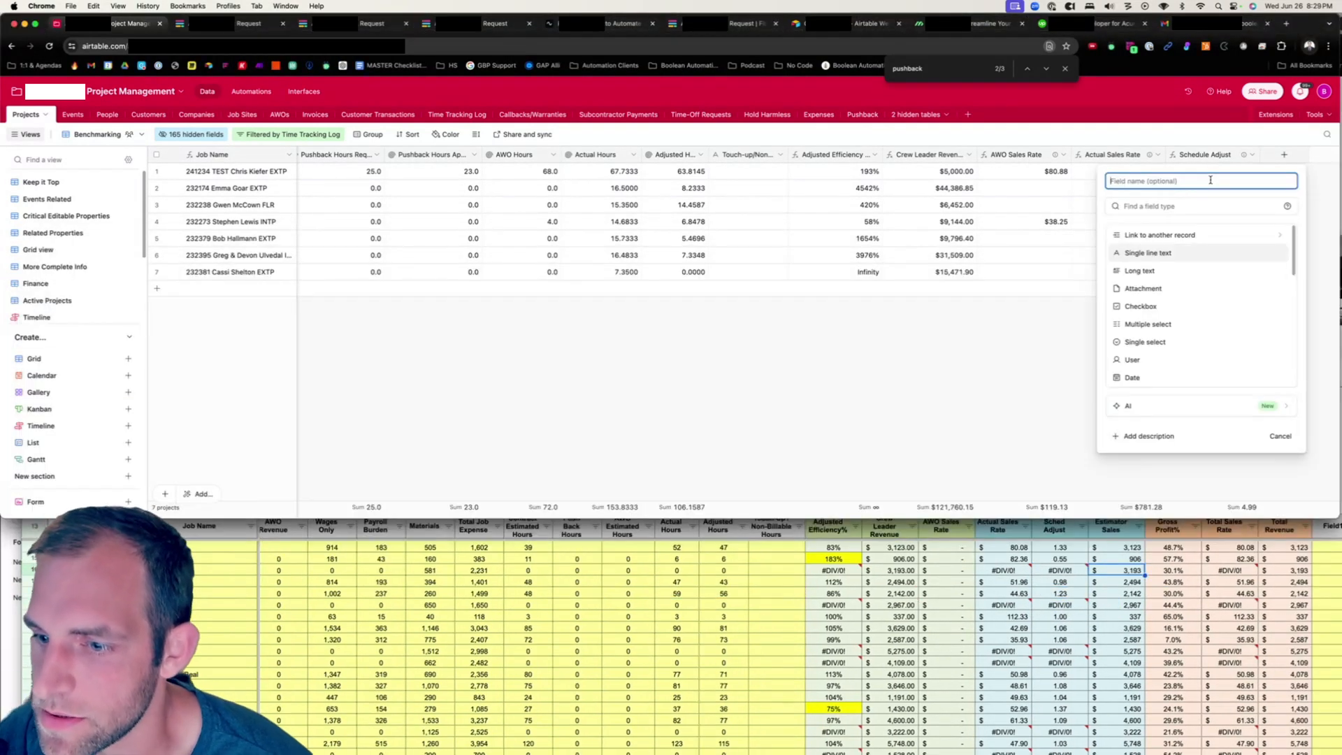
pyautogui.write('Estimator Sales')
pyautogui.click(1209, 207)
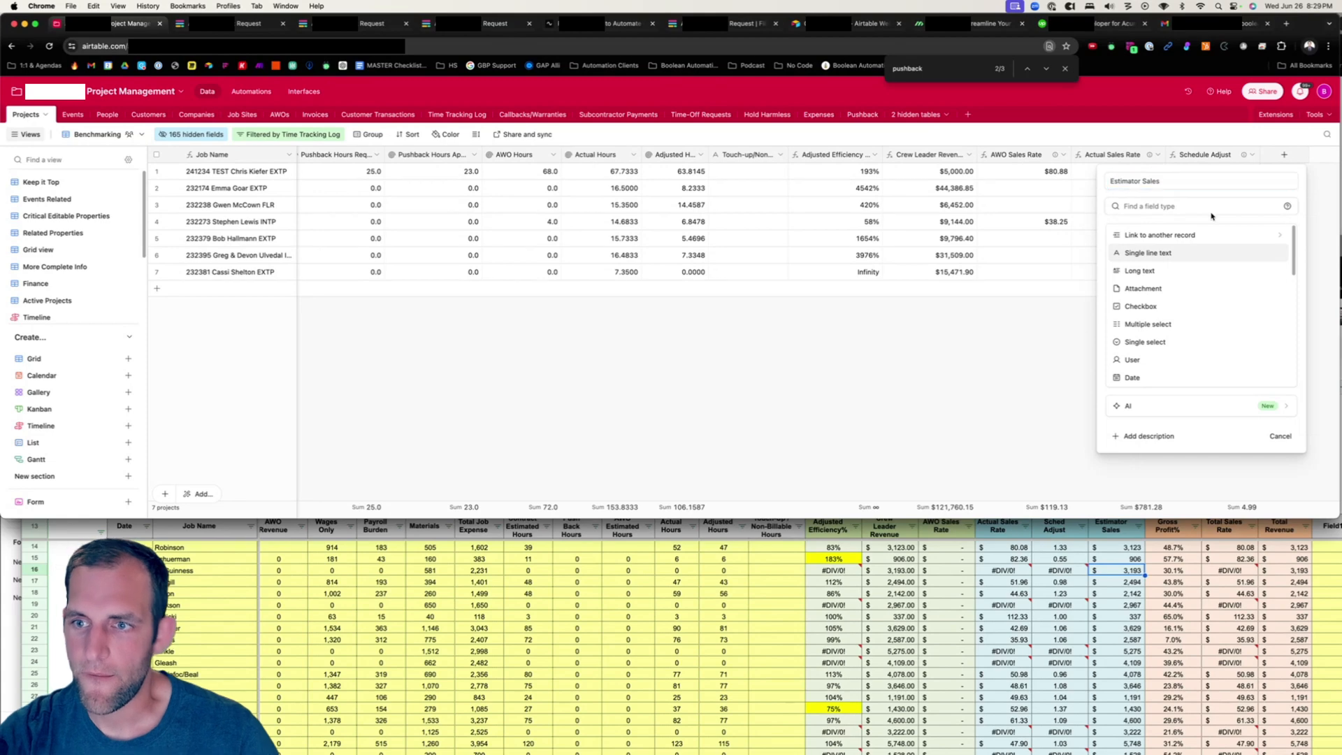
pyautogui.write('est')
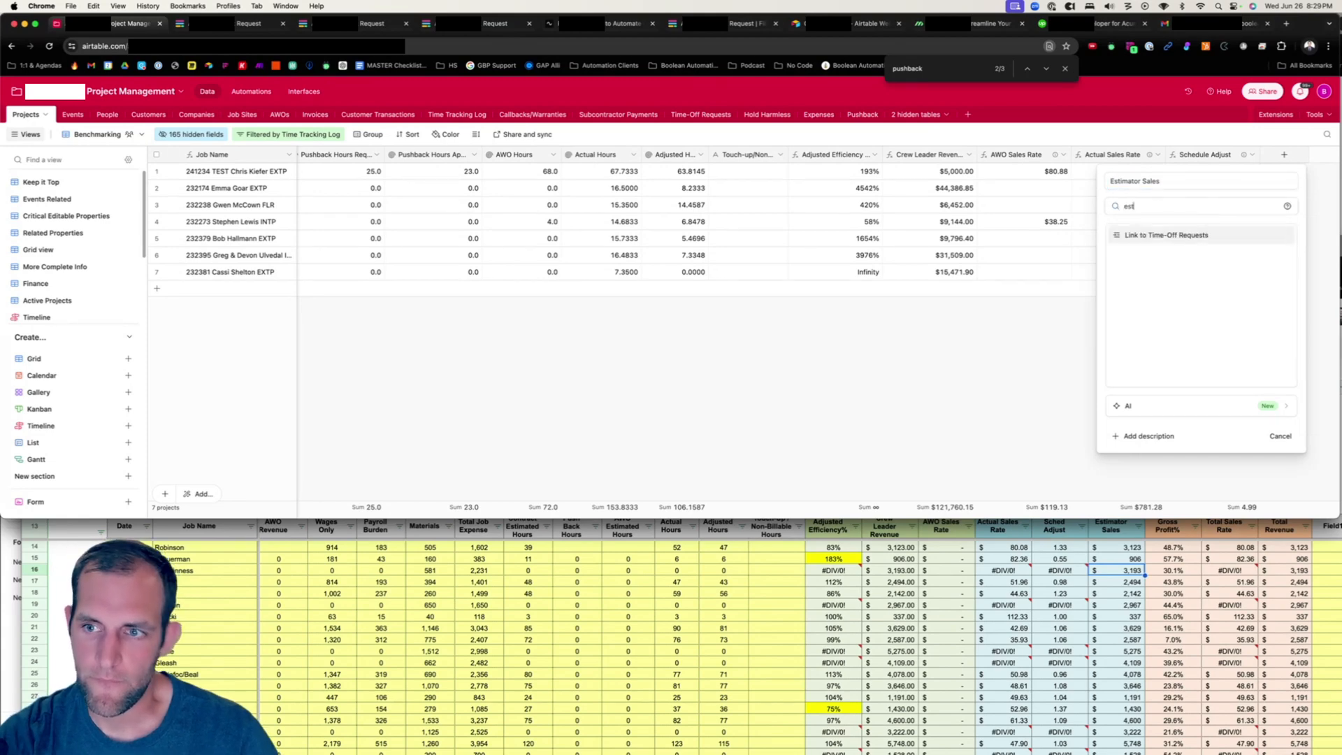
pyautogui.press('BackSpace')
pyautogui.press('BackSpace')
pyautogui.press('BackSpace')
pyautogui.write('for')
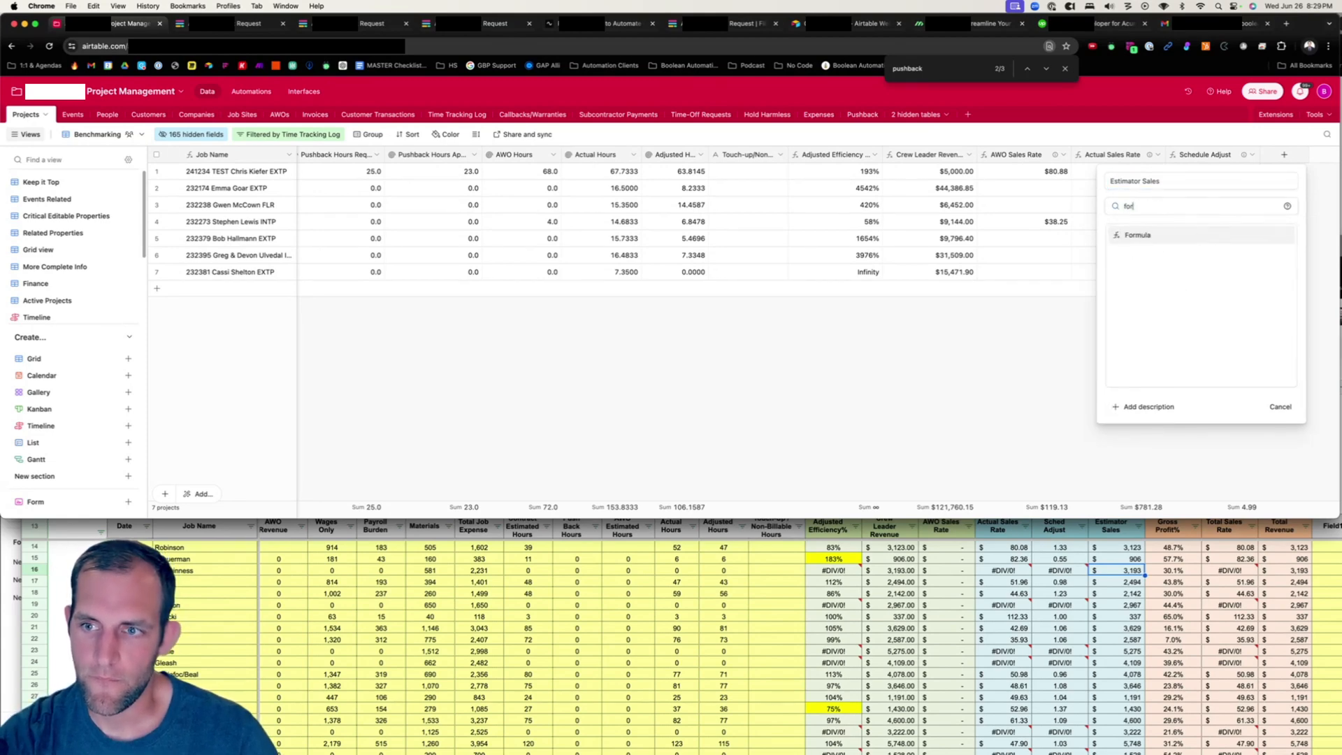
pyautogui.press('Return')
# Set the Estimator Sales formula to {Estimated Amount} and create the field.
pyautogui.write('estim')
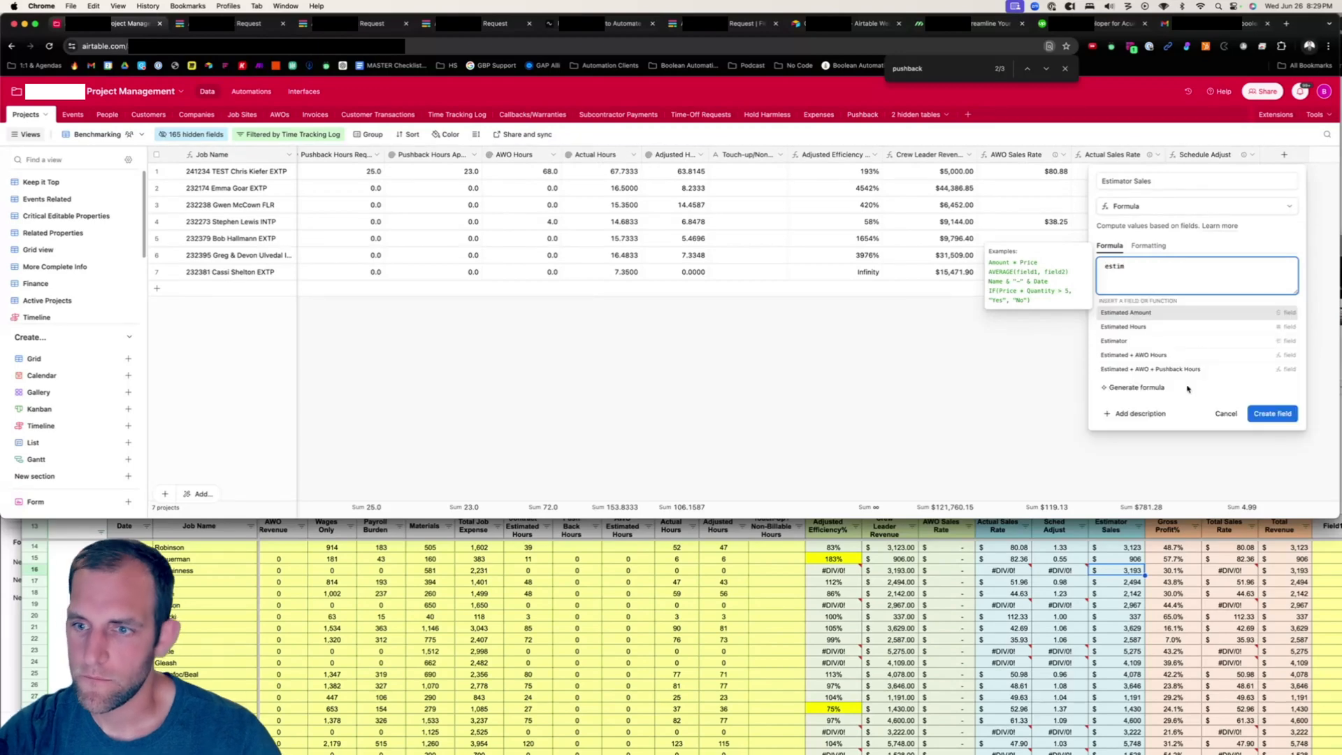
pyautogui.press('Return')
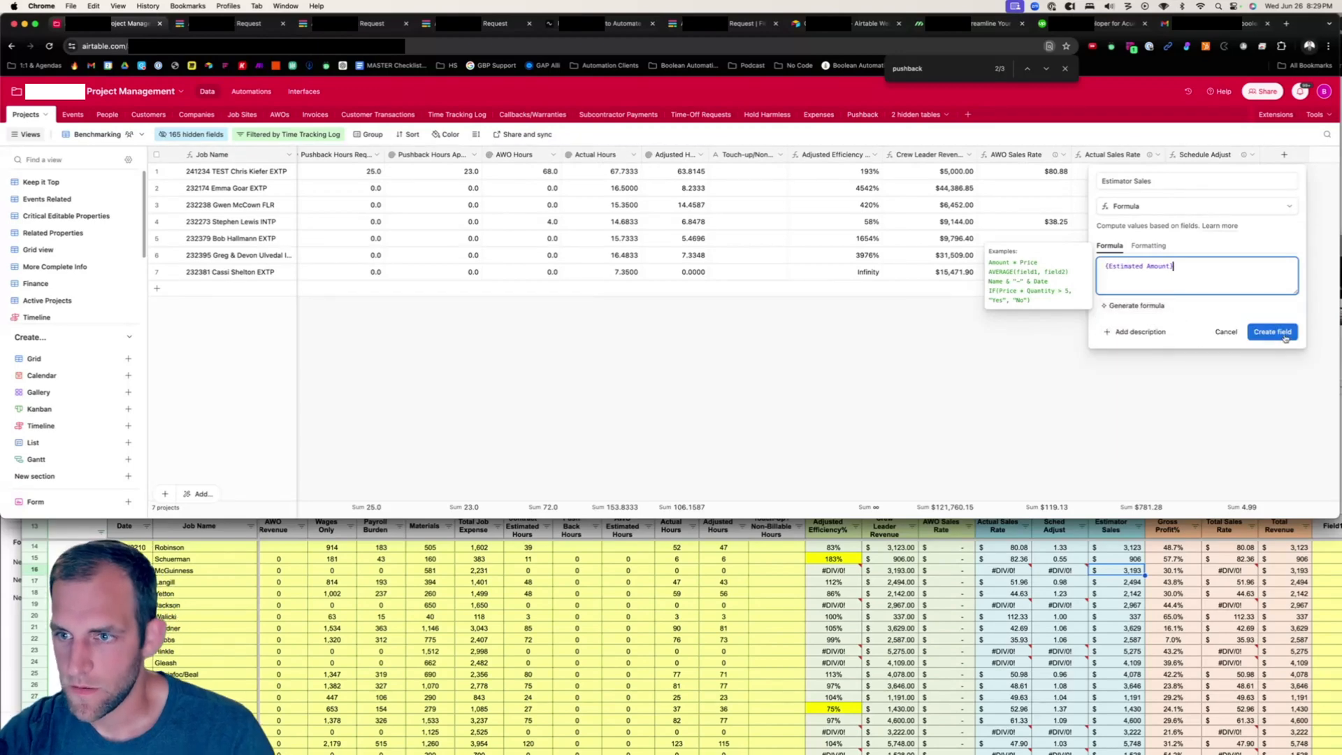
pyautogui.click(1273, 354)
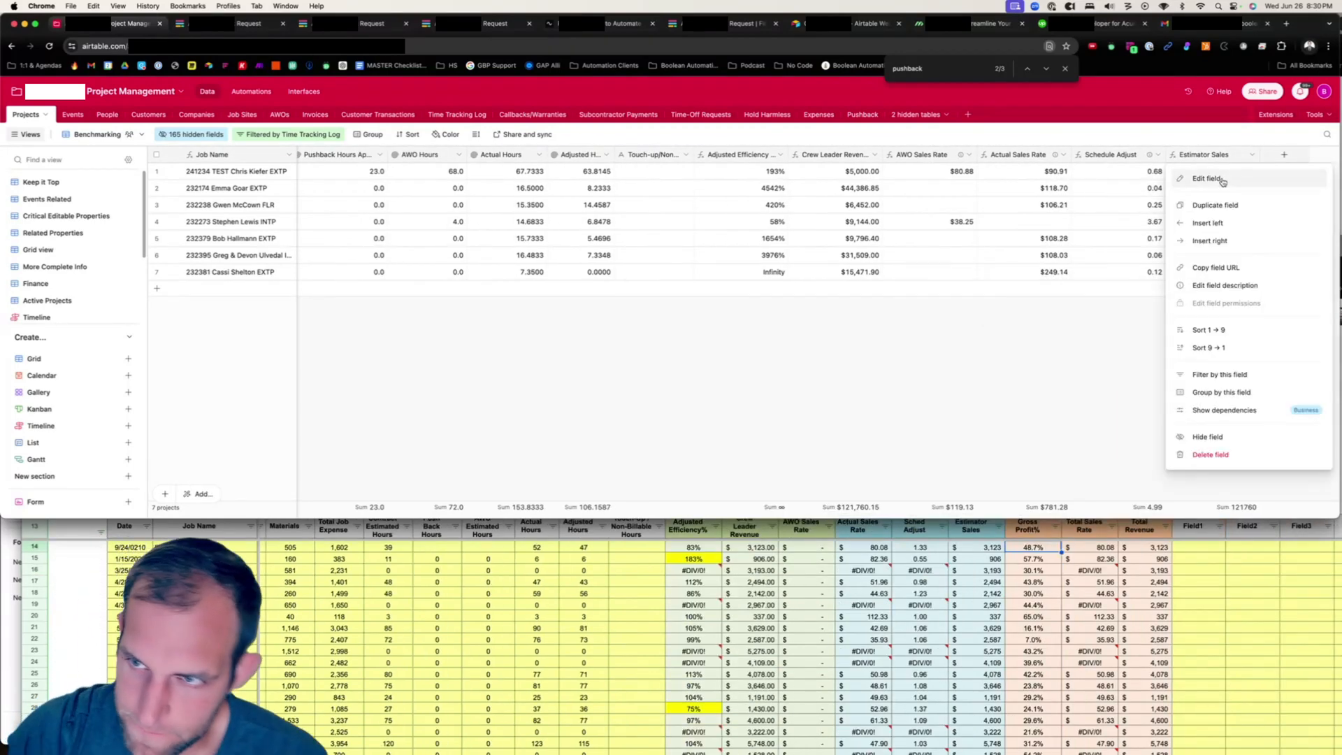
# Format the Estimator Sales field as currency and save it.
pyautogui.click(1220, 180)
pyautogui.click(928, 246)
pyautogui.click(923, 285)
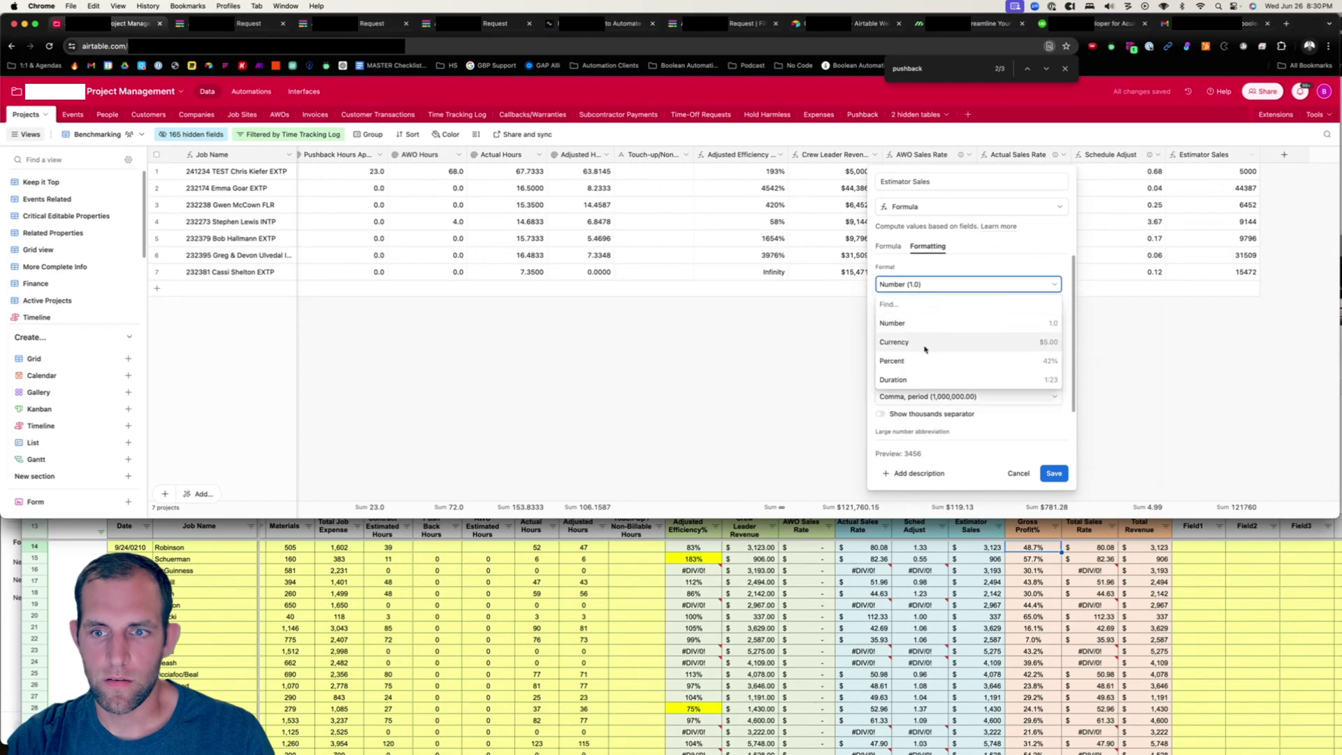
pyautogui.click(923, 347)
pyautogui.click(1038, 473)
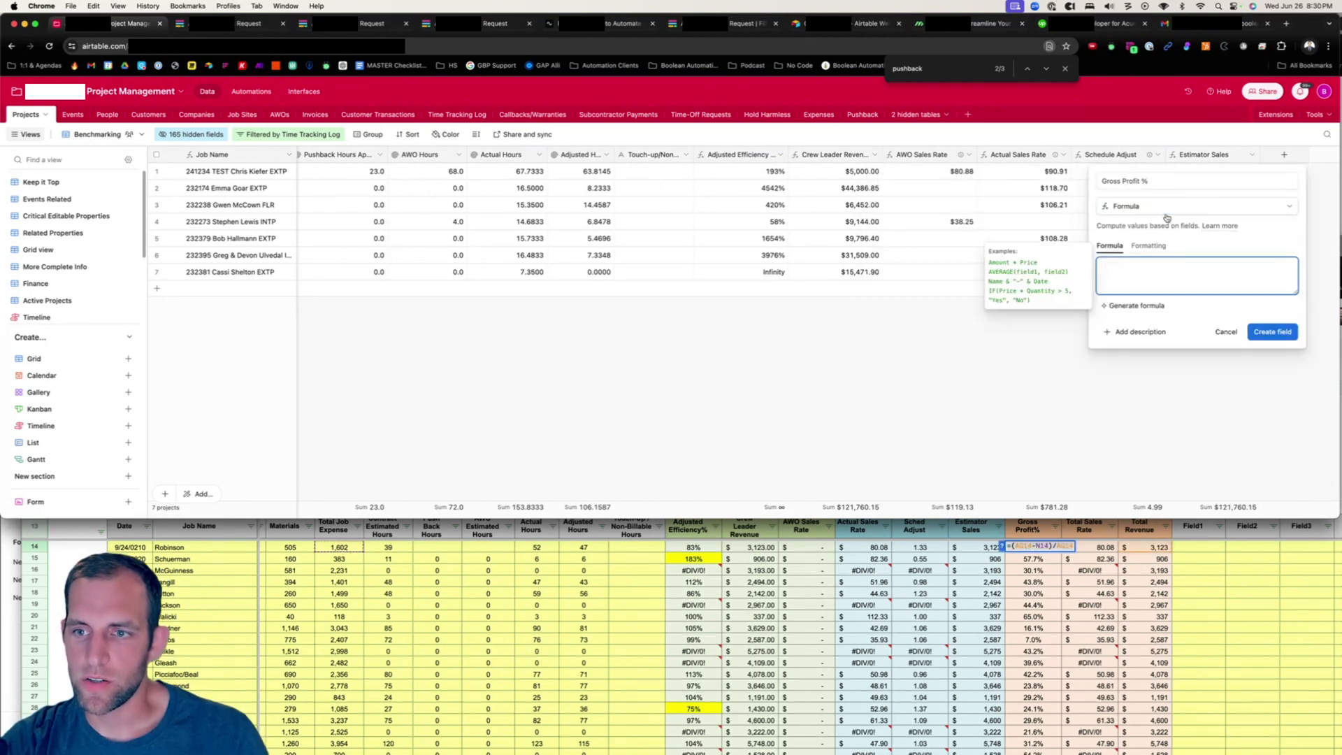
# Enter ({Total Amount}-{Total Job Expense})/{Total Amount} as the formula of the new Gross Profit % field.
pyautogui.write('total')
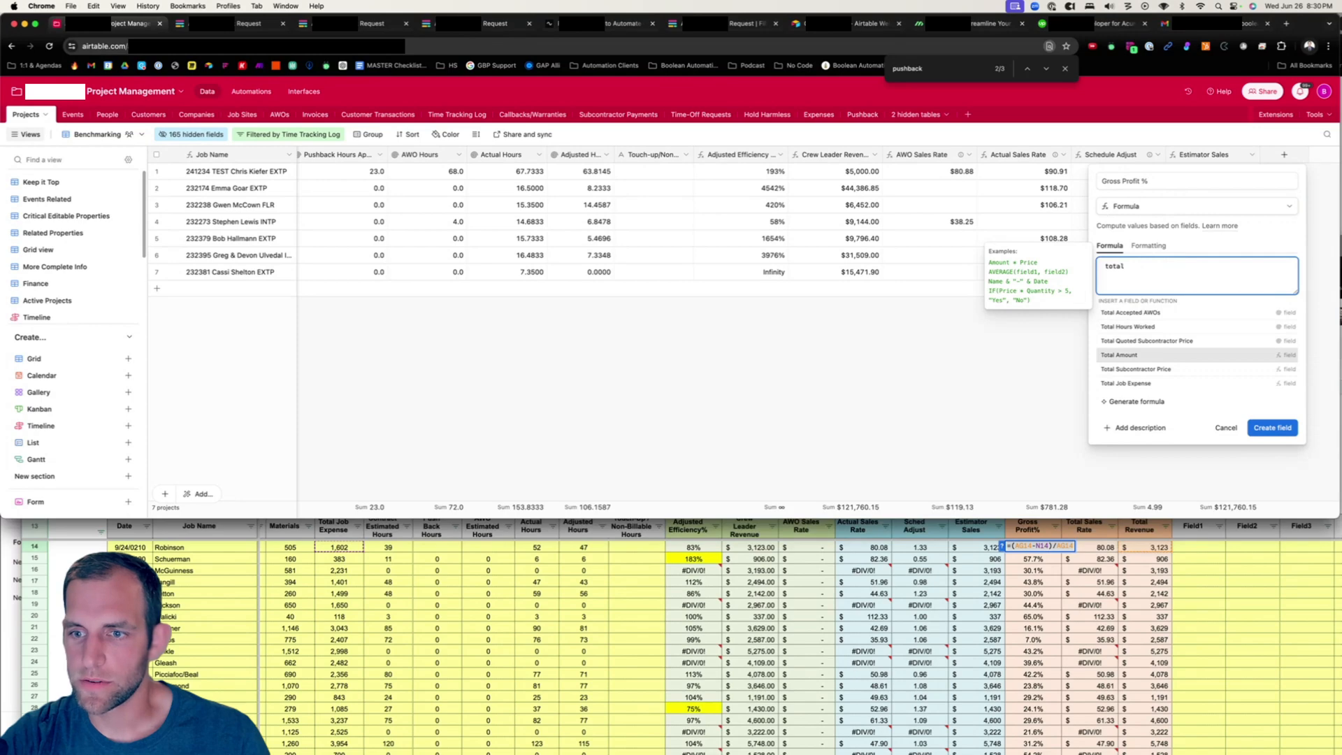
pyautogui.press('Return')
pyautogui.write('-exp')
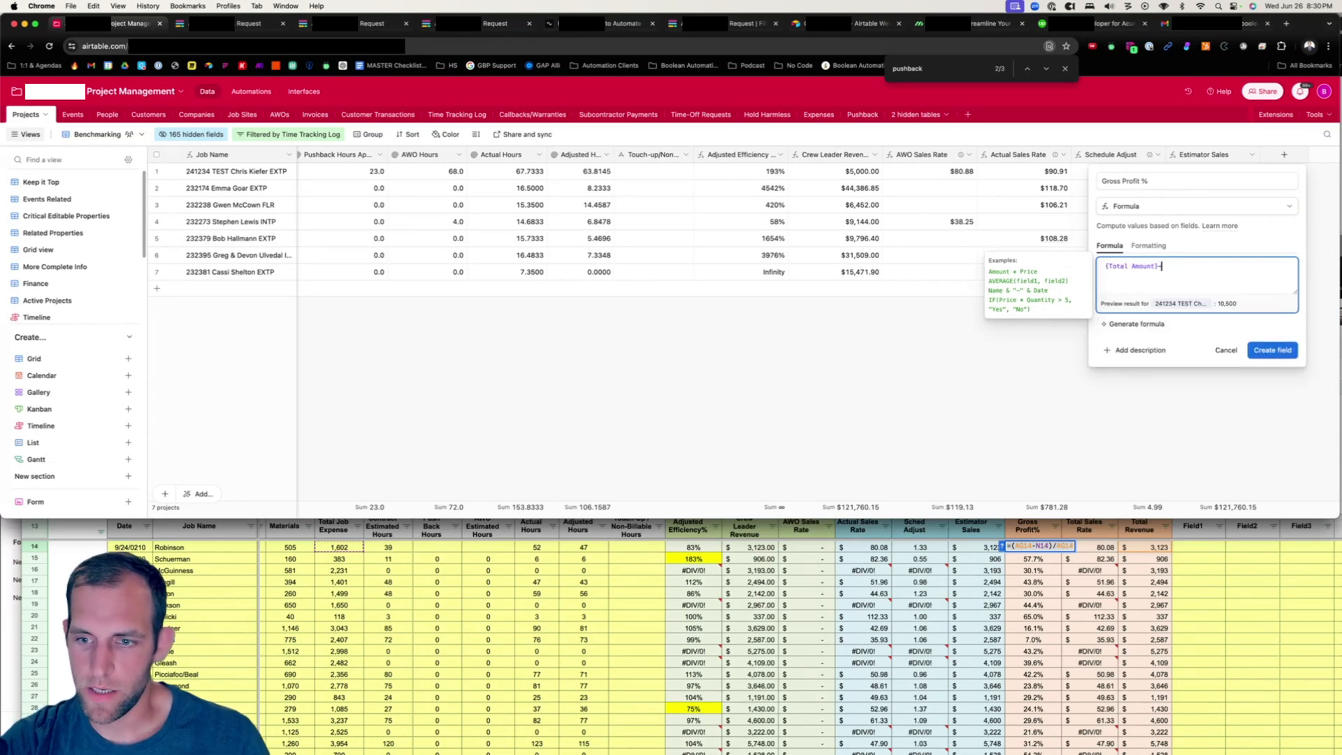
pyautogui.press('Down')
pyautogui.press('Down')
pyautogui.press('Return')
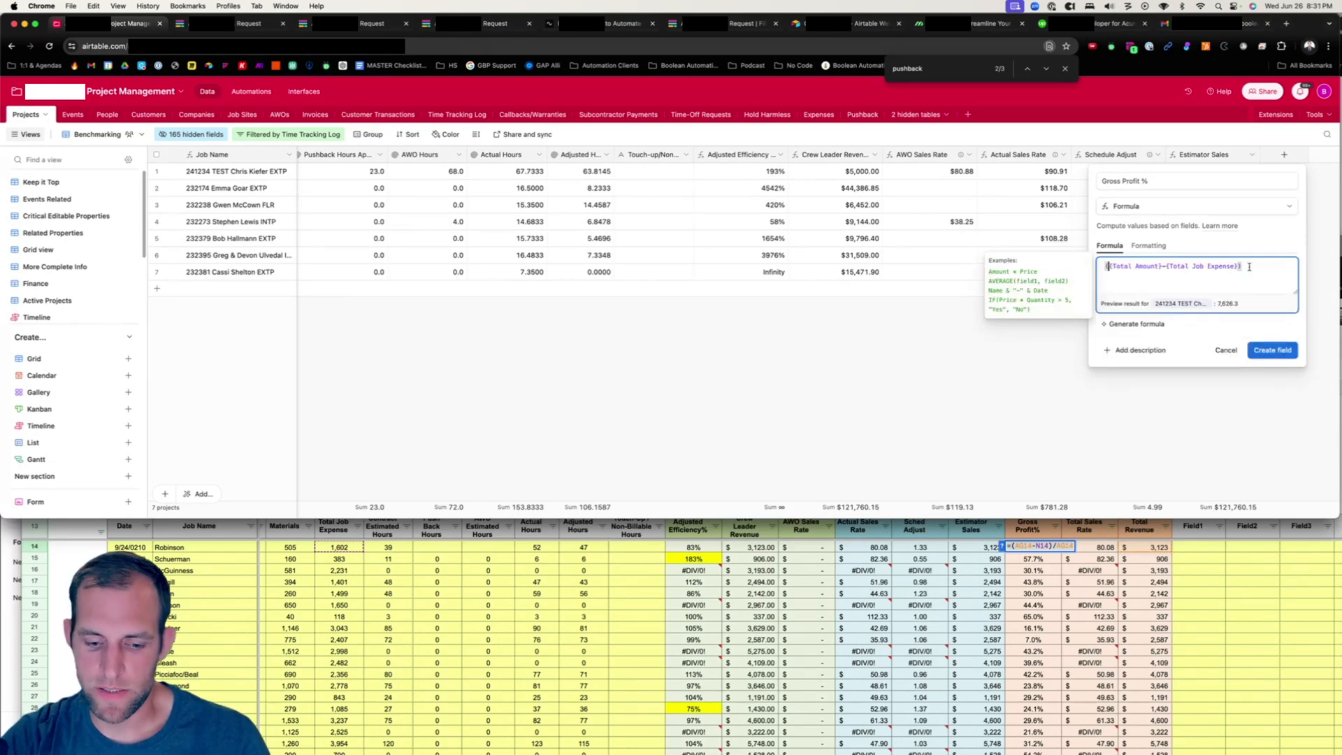
pyautogui.write('/total')
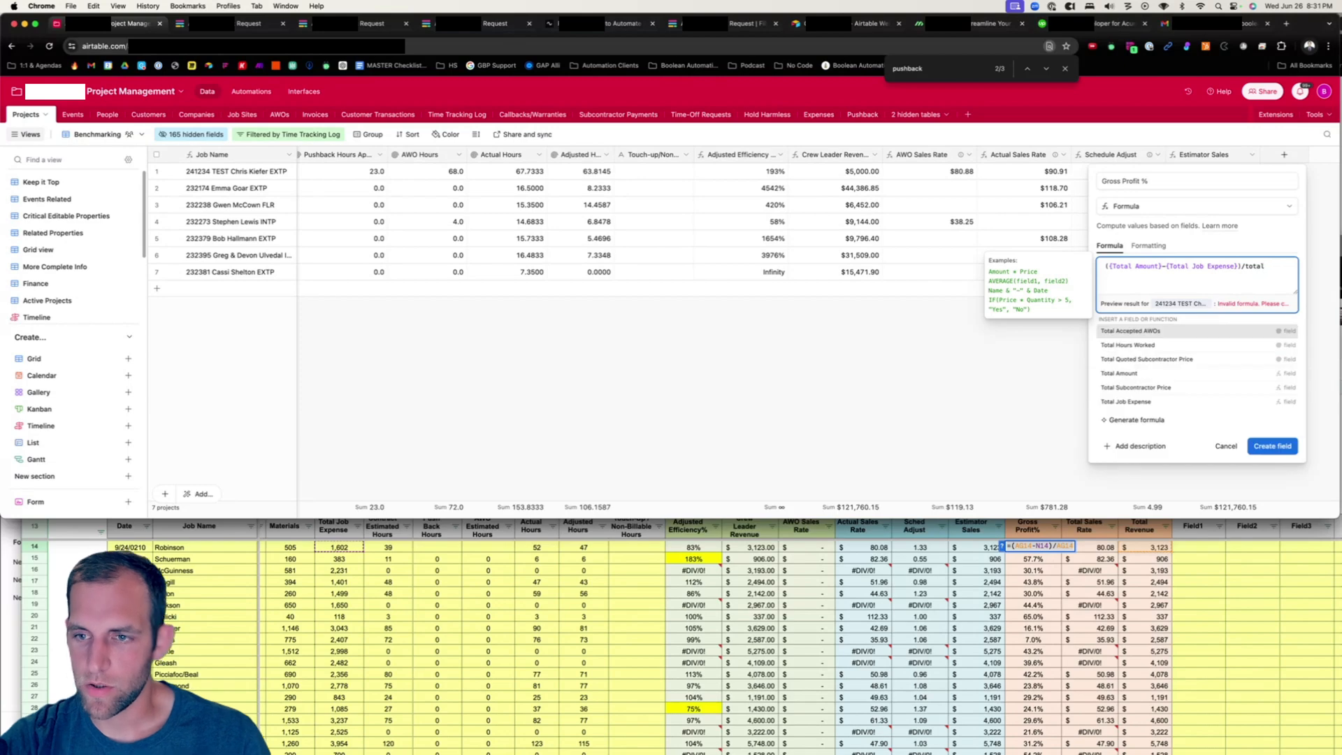
pyautogui.click(1131, 373)
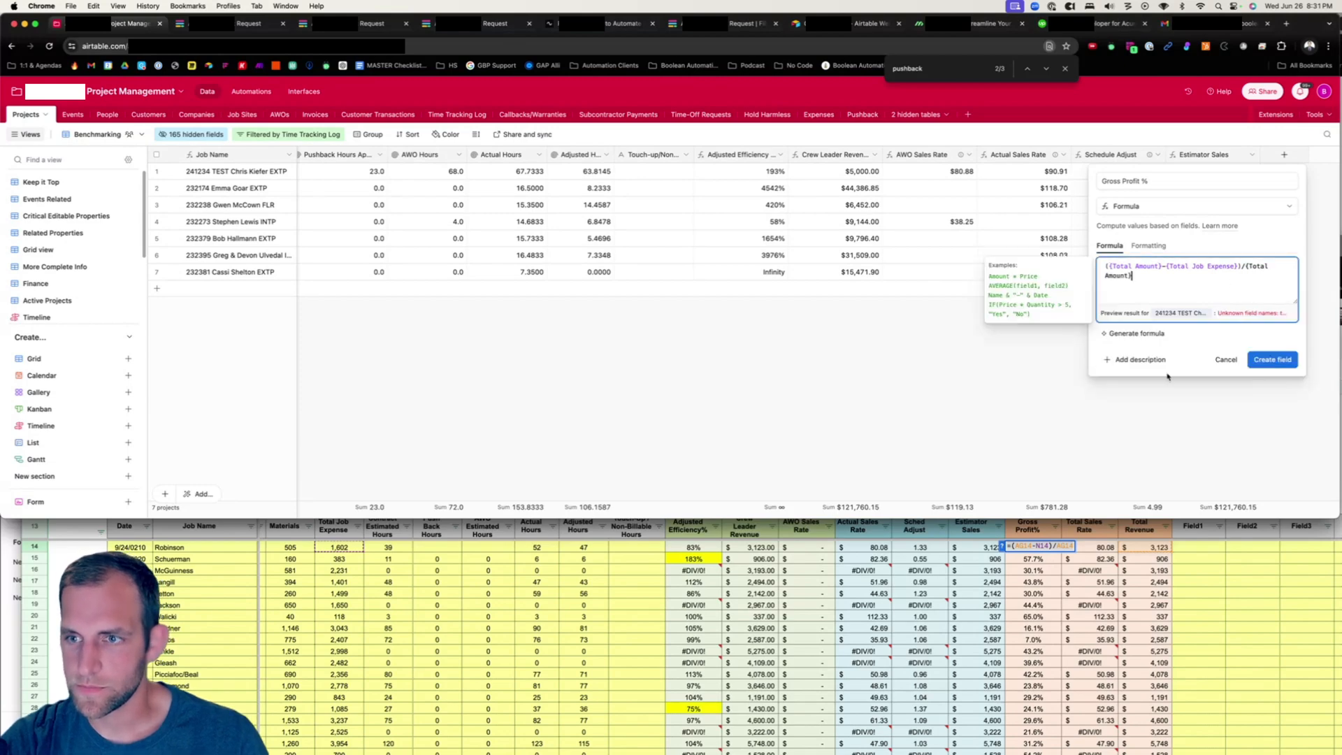
# Format the Gross Profit % field as a percent and create it.
pyautogui.click(1148, 246)
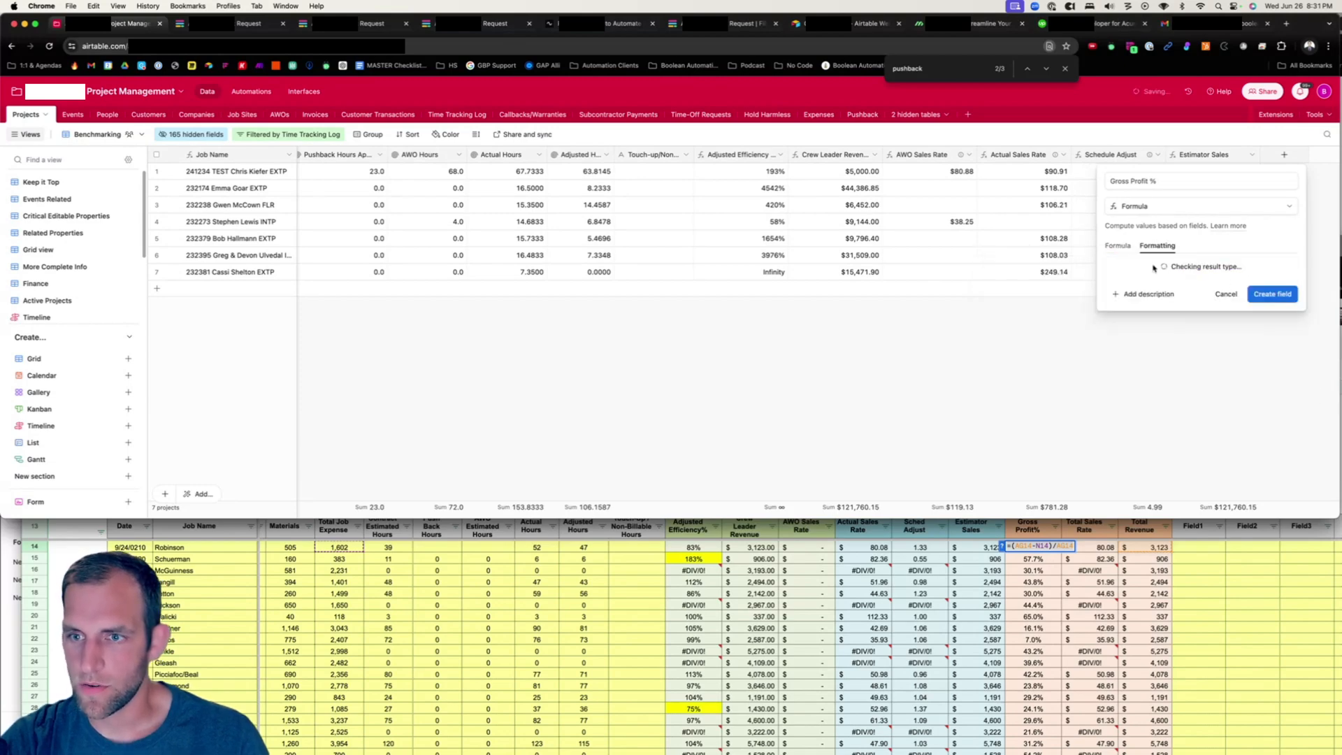
pyautogui.click(1148, 286)
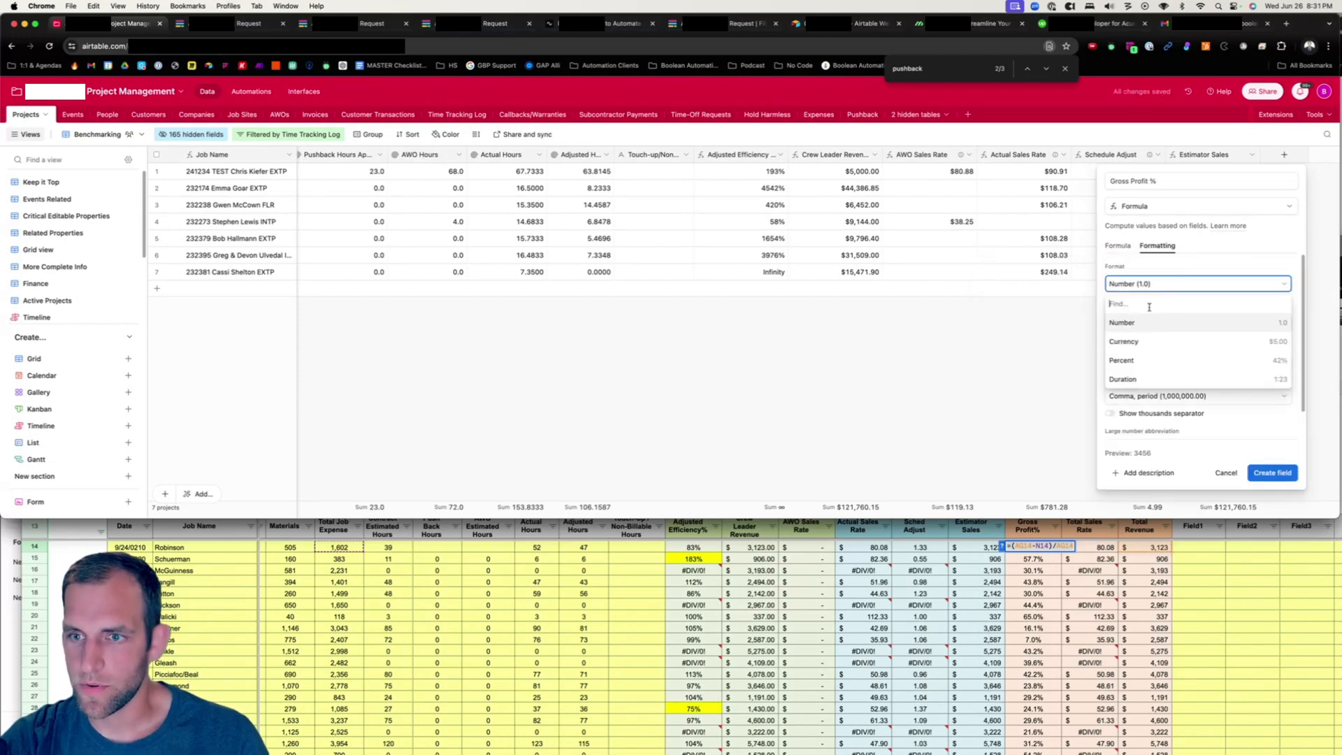
pyautogui.click(1146, 360)
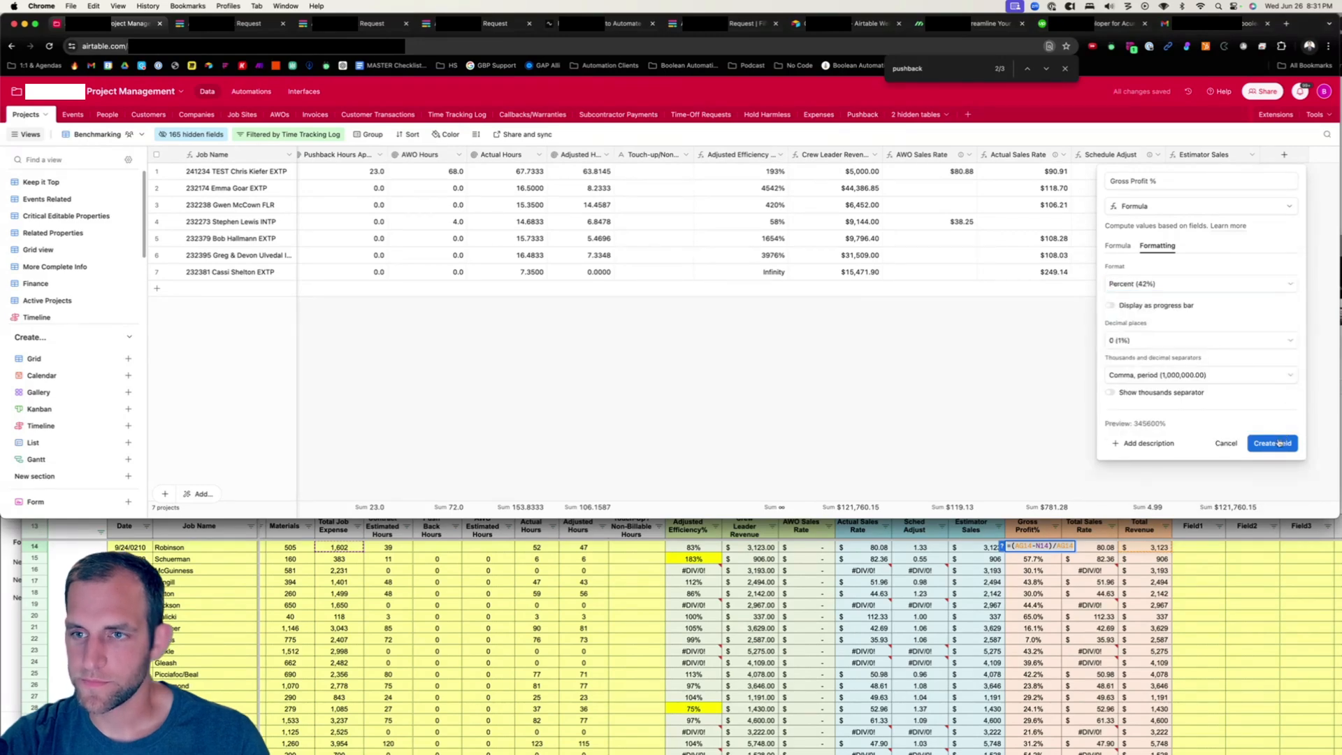
pyautogui.click(1280, 441)
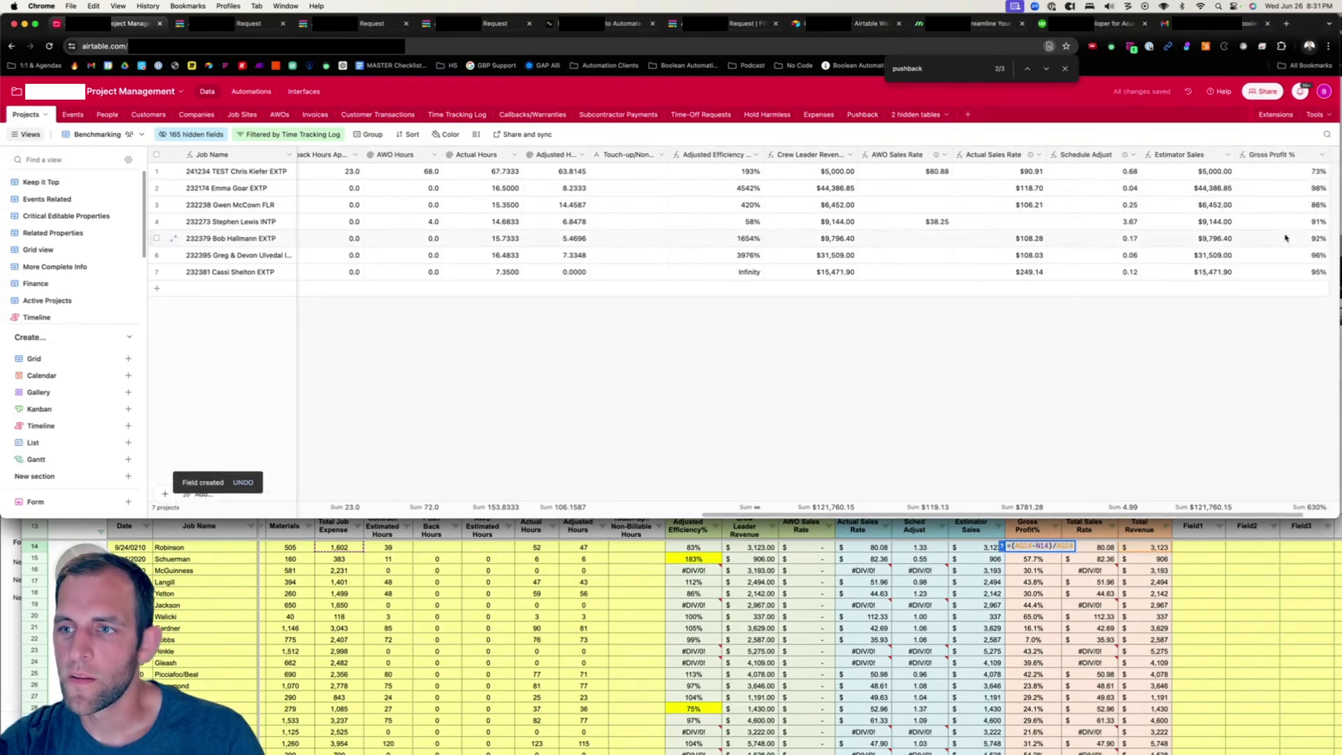
# Set the Gross Profit % field's decimal places to 2 and save it.
pyautogui.rightClick(1298, 159)
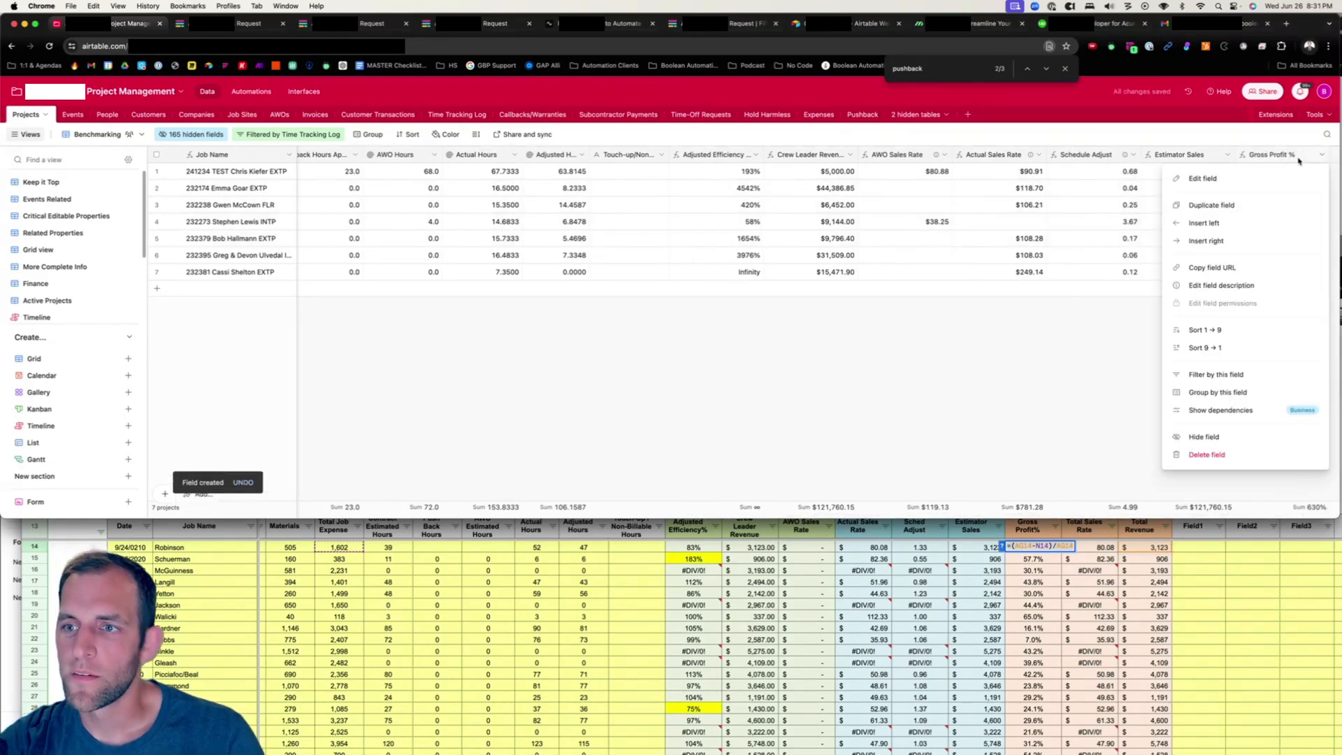
pyautogui.click(1220, 180)
pyautogui.click(927, 246)
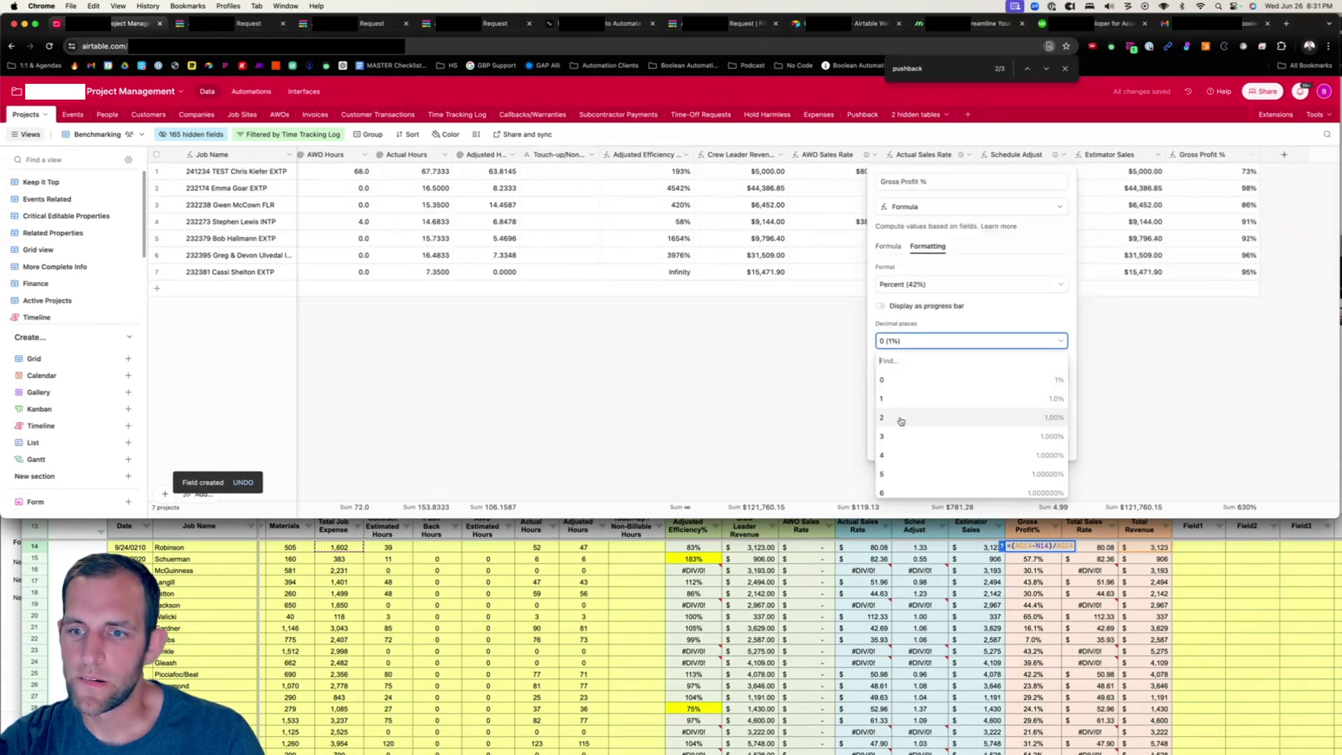
pyautogui.click(901, 420)
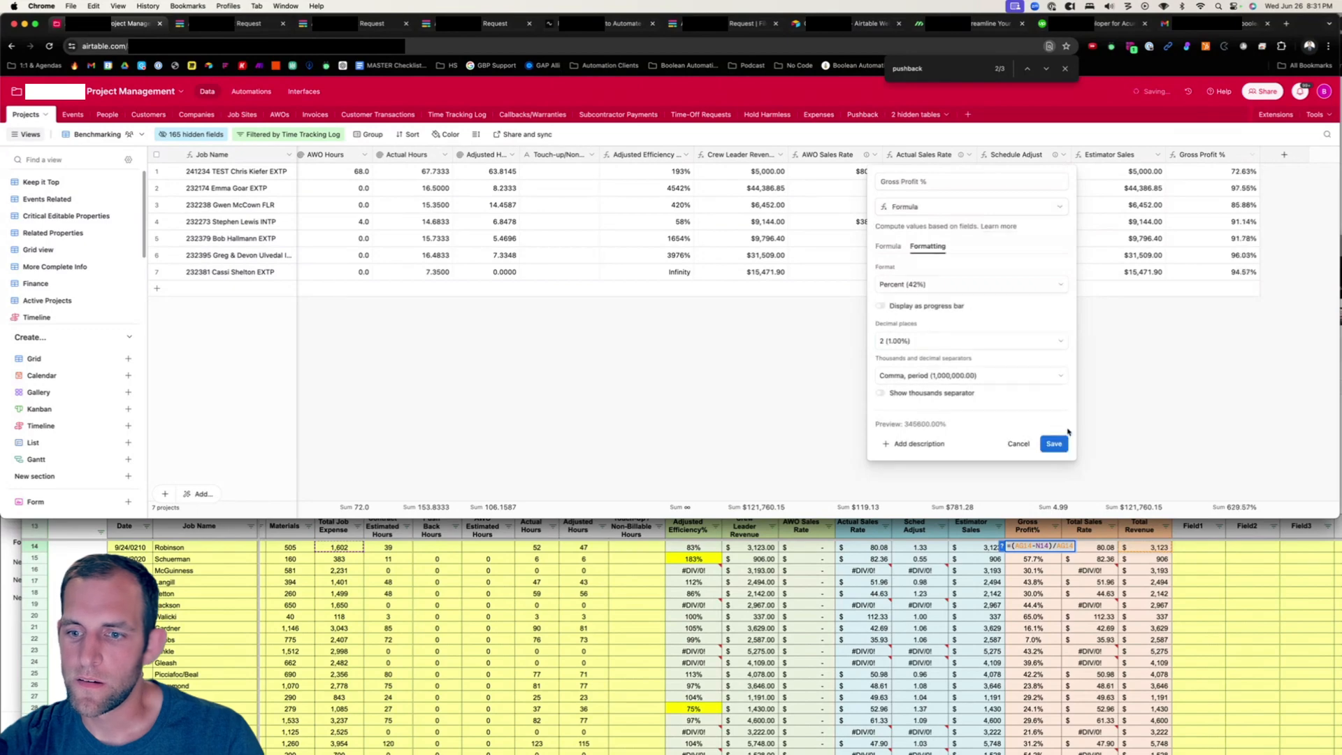
pyautogui.click(1054, 445)
# Look over the sheet's remaining columns beyond Gross Profit%, then dismiss the "pushback" page search in the Airtable window.
pyautogui.click(1146, 559)
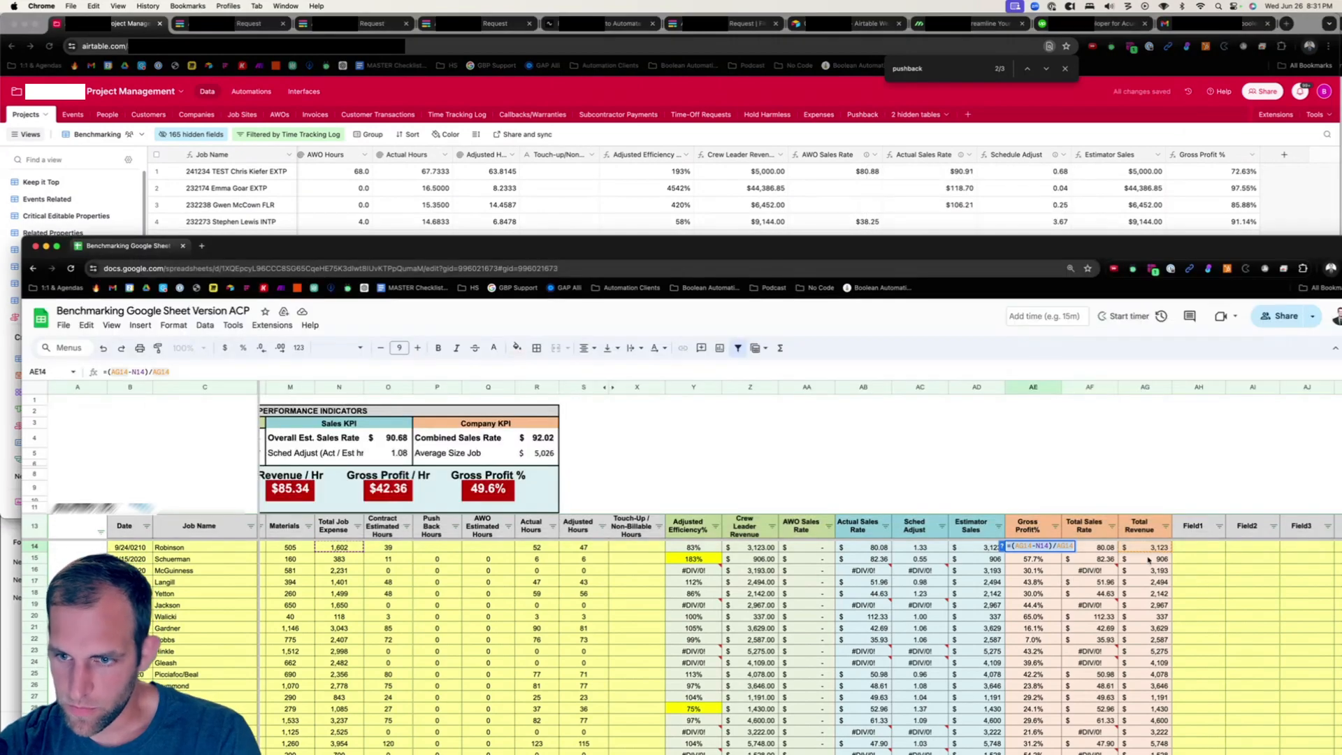
pyautogui.click(1114, 563)
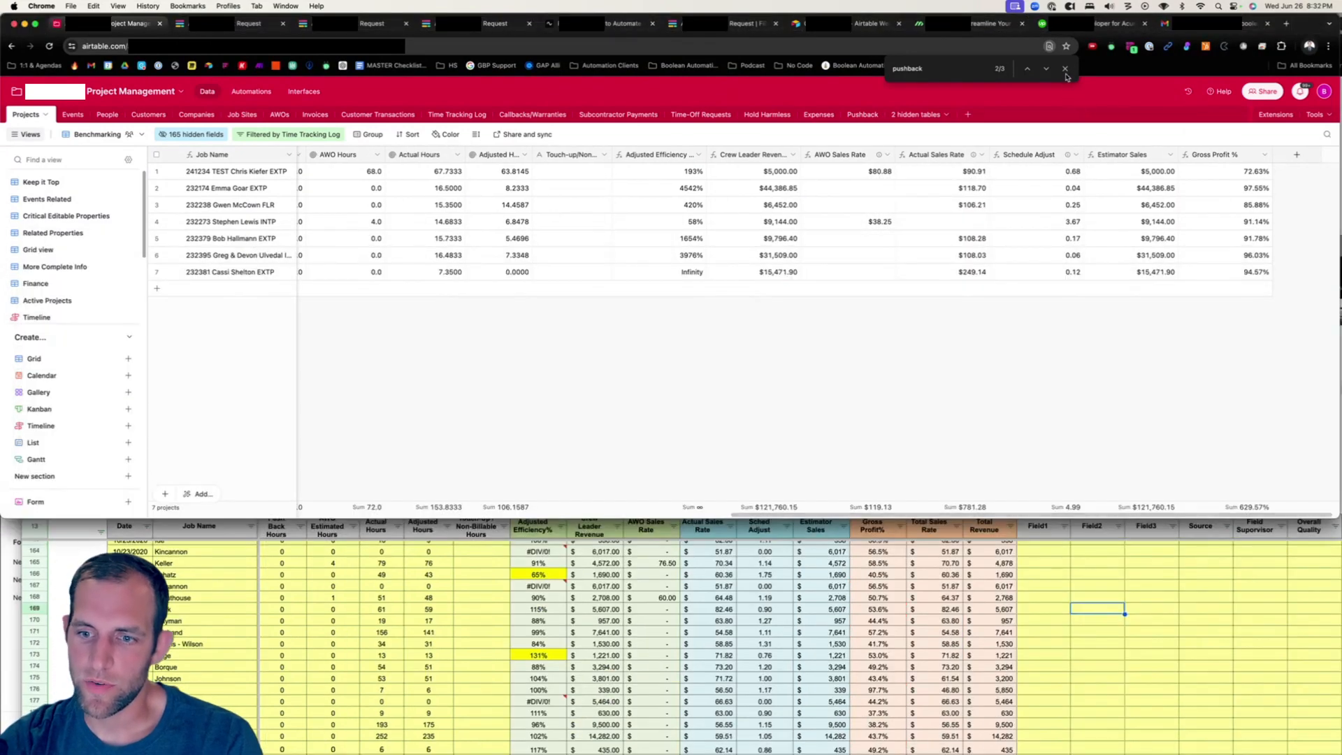
pyautogui.click(1065, 69)
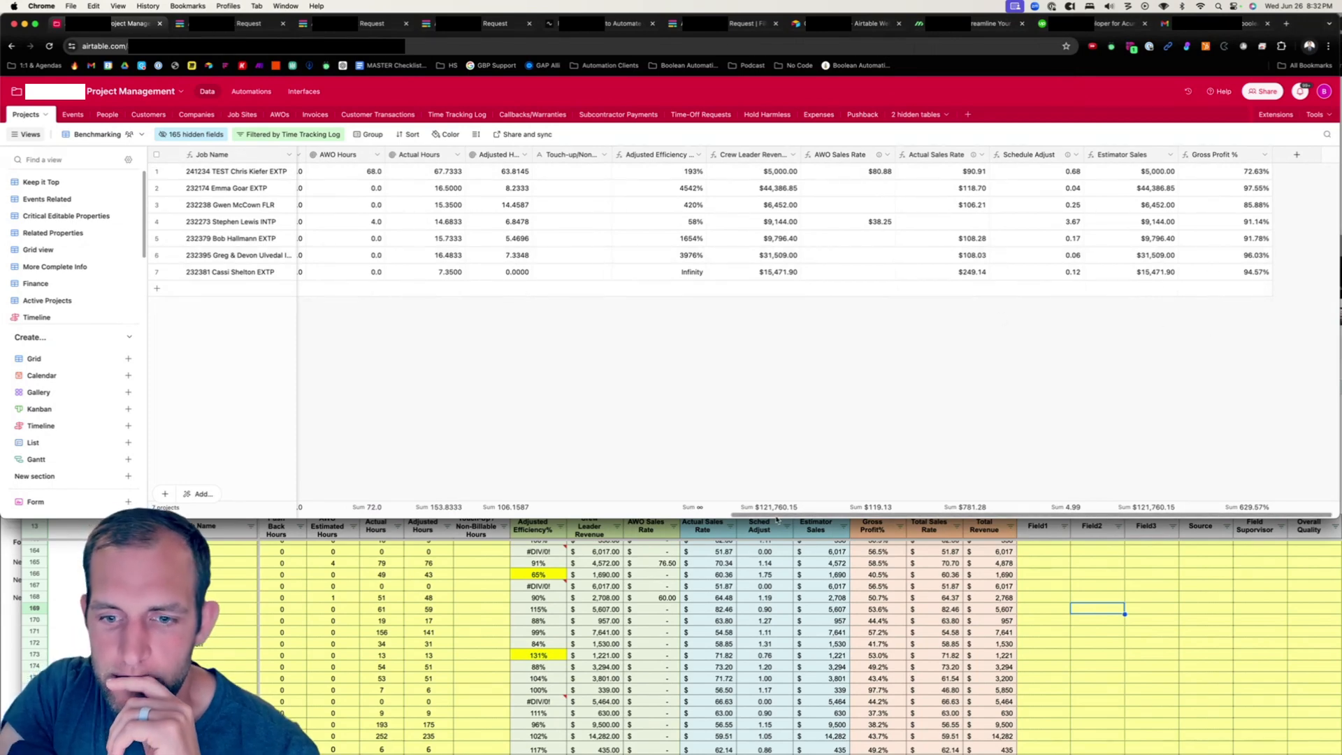
# Hide the requested pushback hours field located between the estimated hours and approved pushback hours fields.
pyautogui.moveTo(778, 520); pyautogui.dragTo(556, 503)
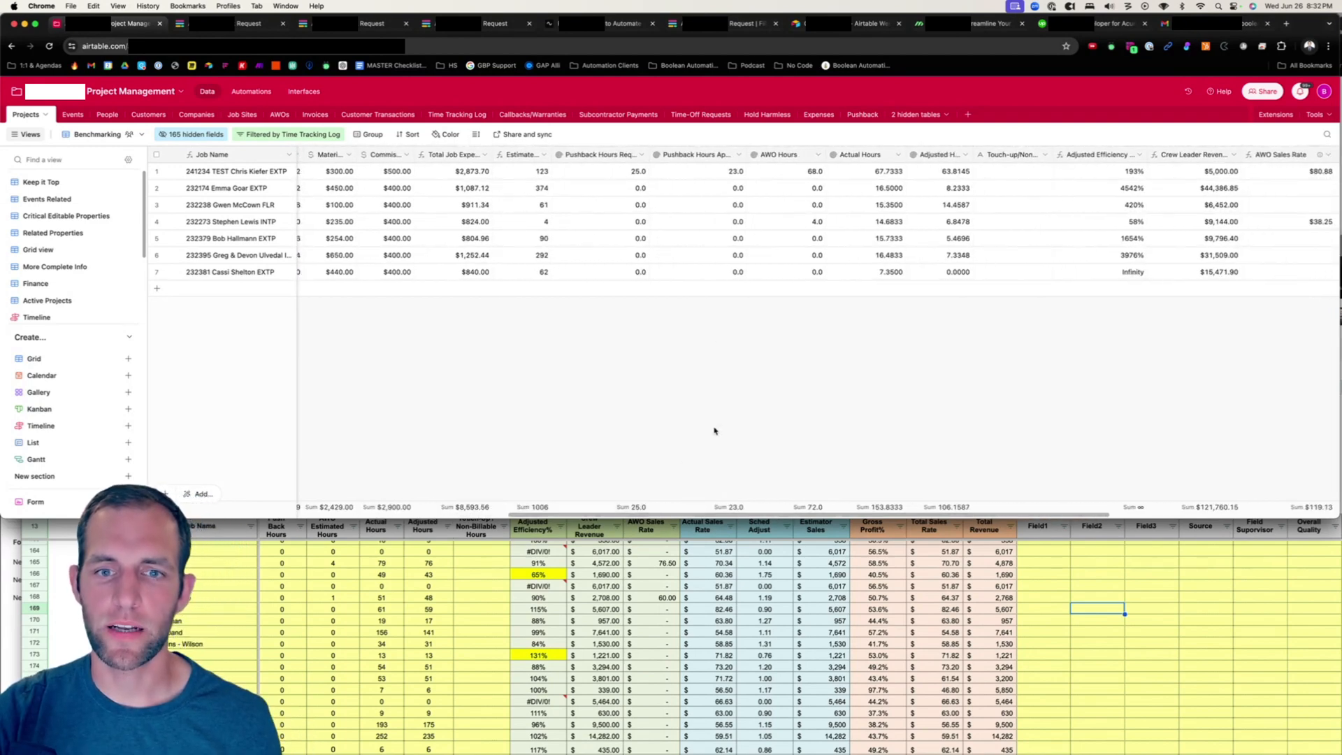
pyautogui.rightClick(623, 156)
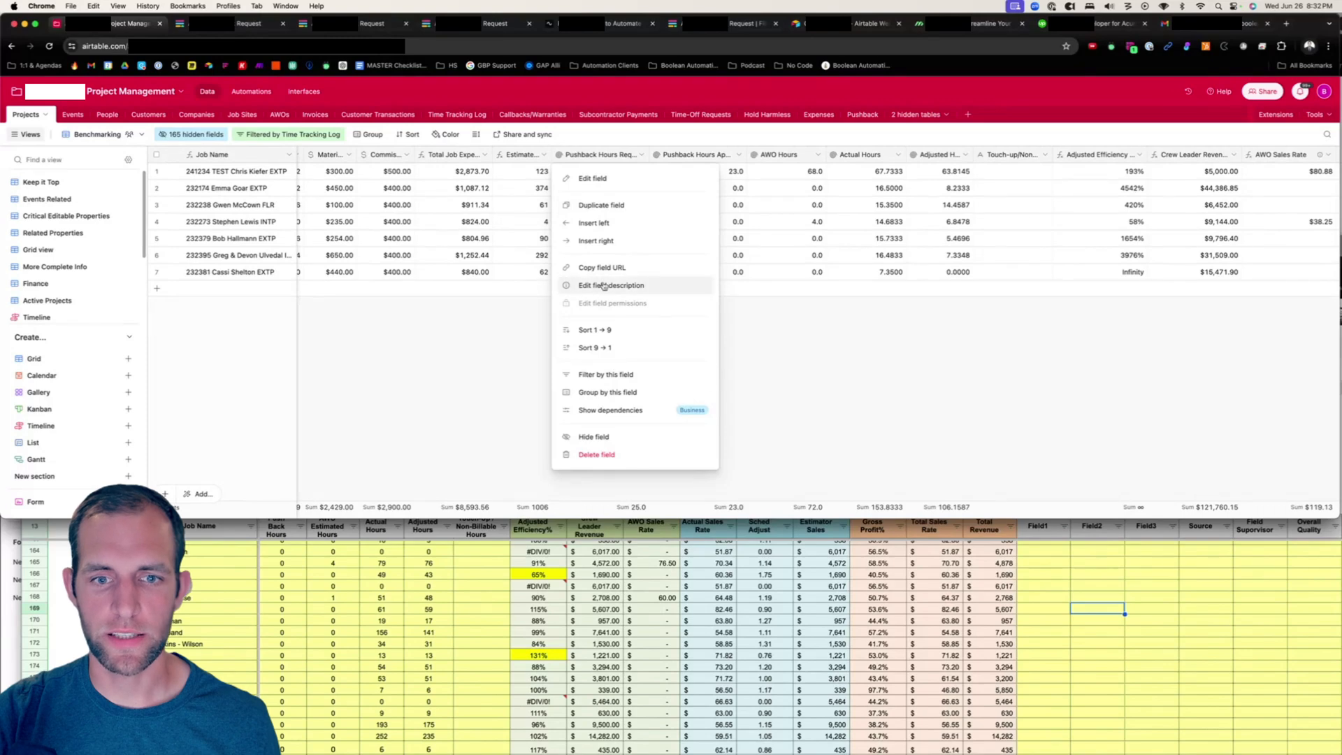
pyautogui.click(597, 436)
pyautogui.rightClick(622, 155)
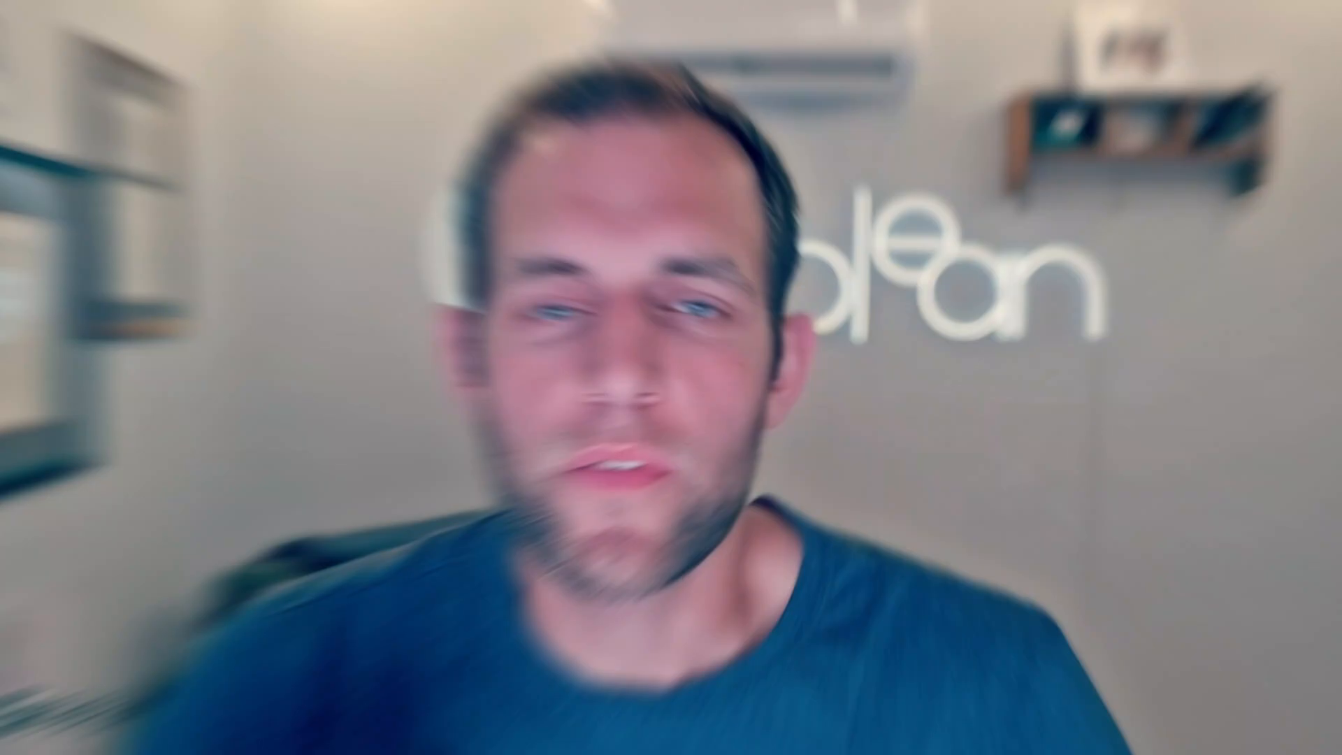